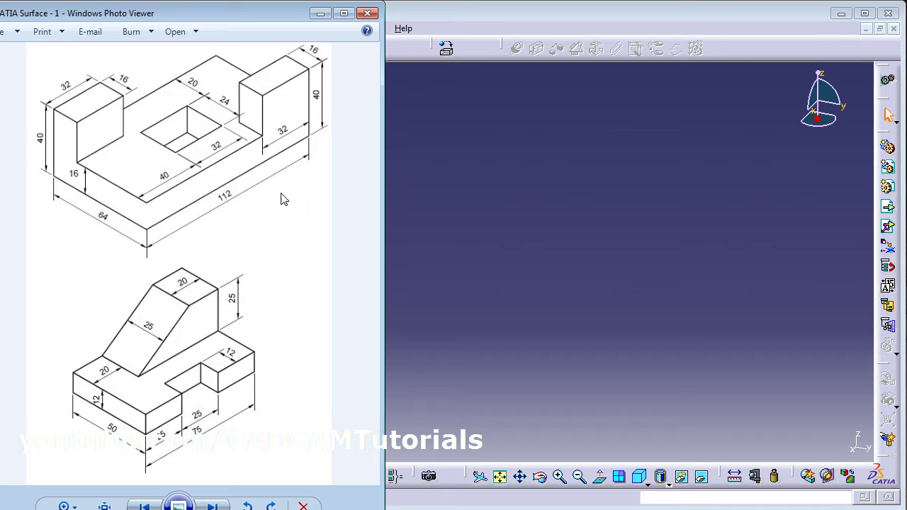
# - Switch to CATIA V5 and start a new part in the Wireframe and Surface Design workbench
pyautogui.click(535, 212)
pyautogui.click(42, 29)
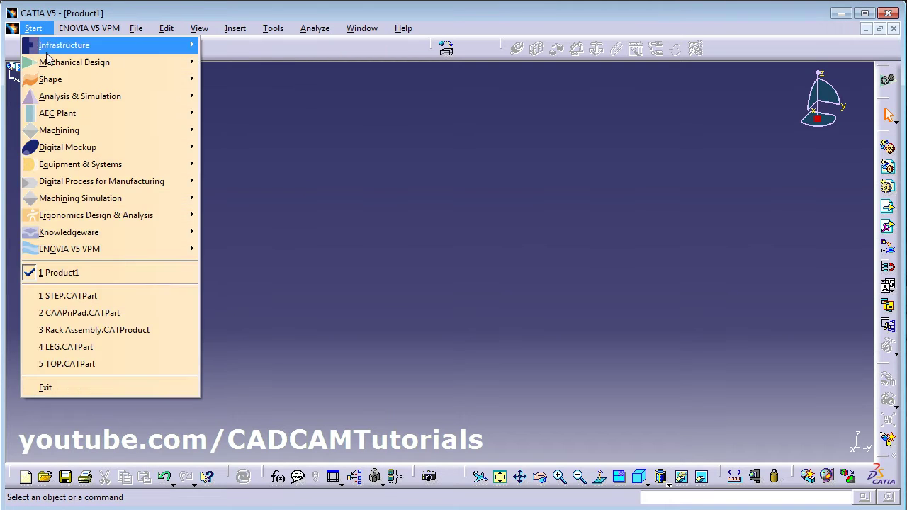
pyautogui.moveTo(71, 63)
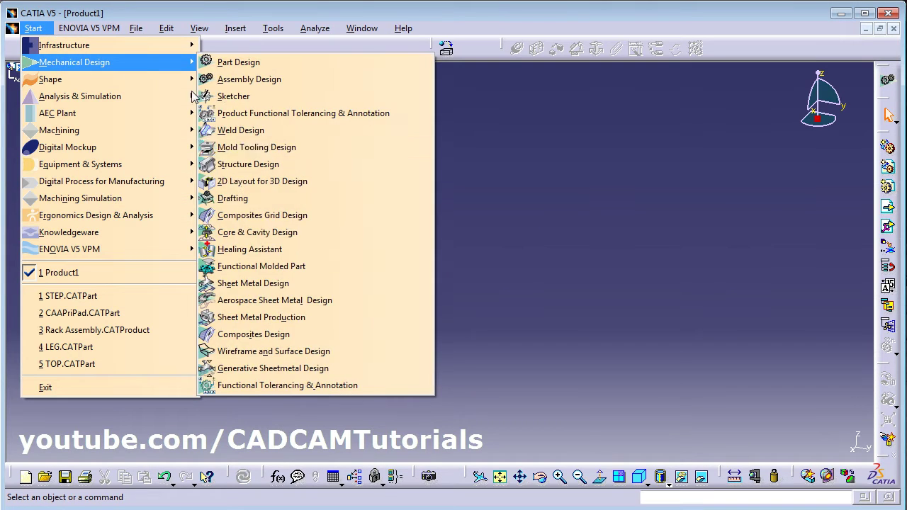
pyautogui.click(270, 352)
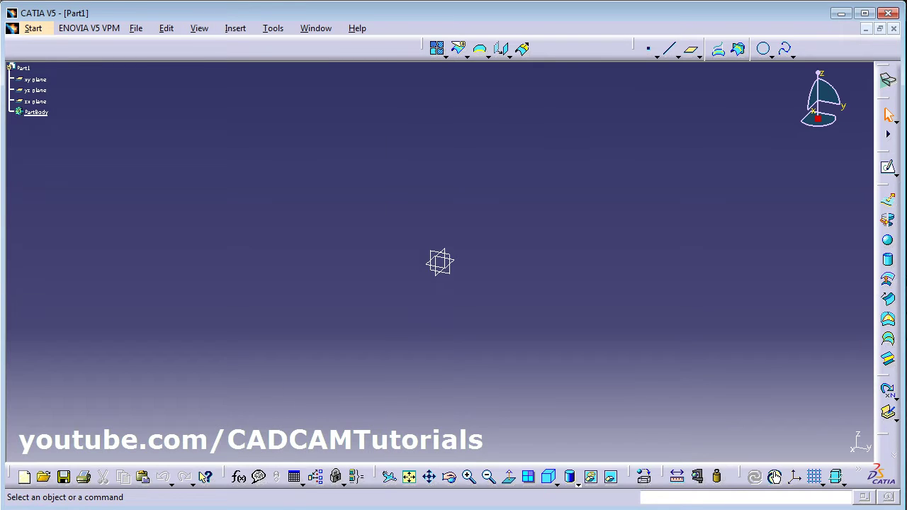
# - Check the reference drawing, and sketch a centered rectangle about 290 by 152 mm on the xy plane, centred on the origin
pyautogui.hotkey('alt', 'Tab')
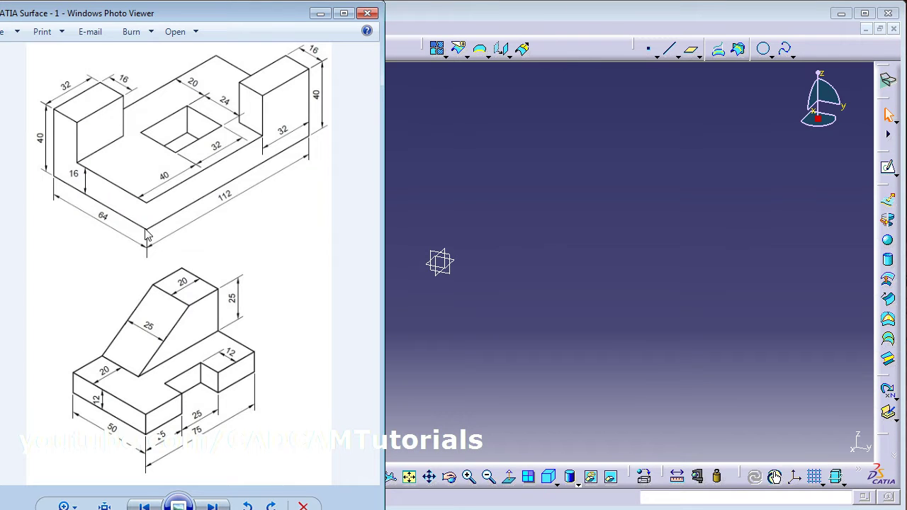
pyautogui.hotkey('alt', 'Tab')
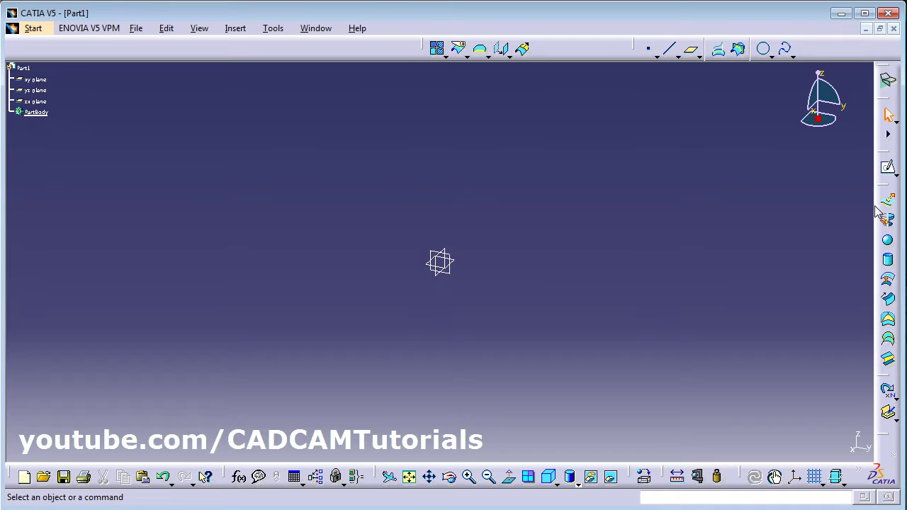
pyautogui.click(888, 167)
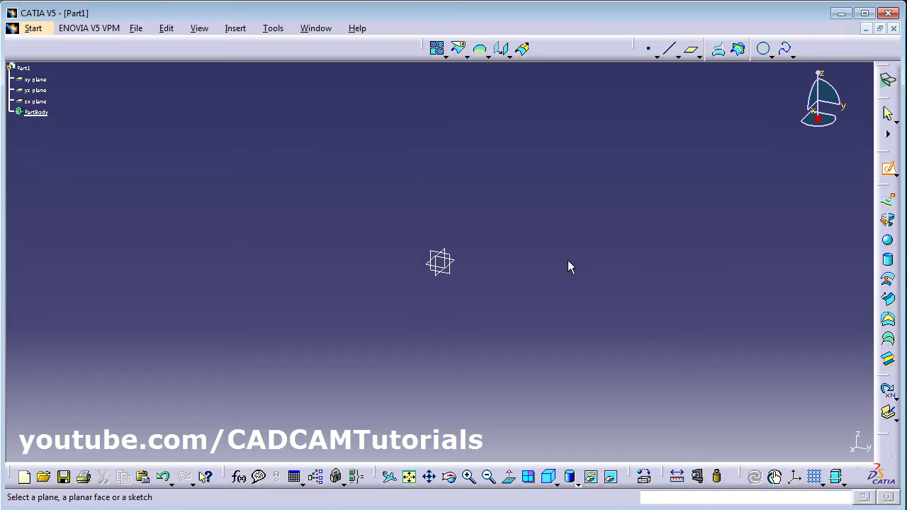
pyautogui.click(459, 263)
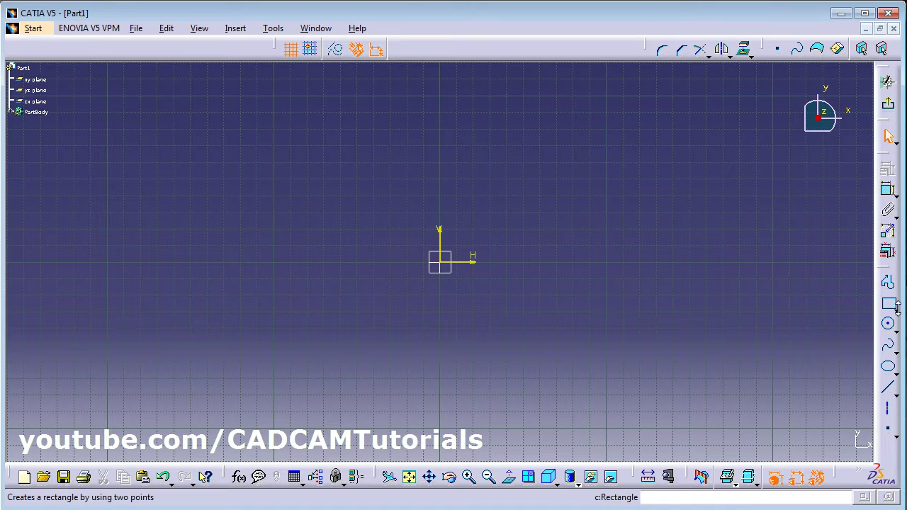
pyautogui.click(897, 306)
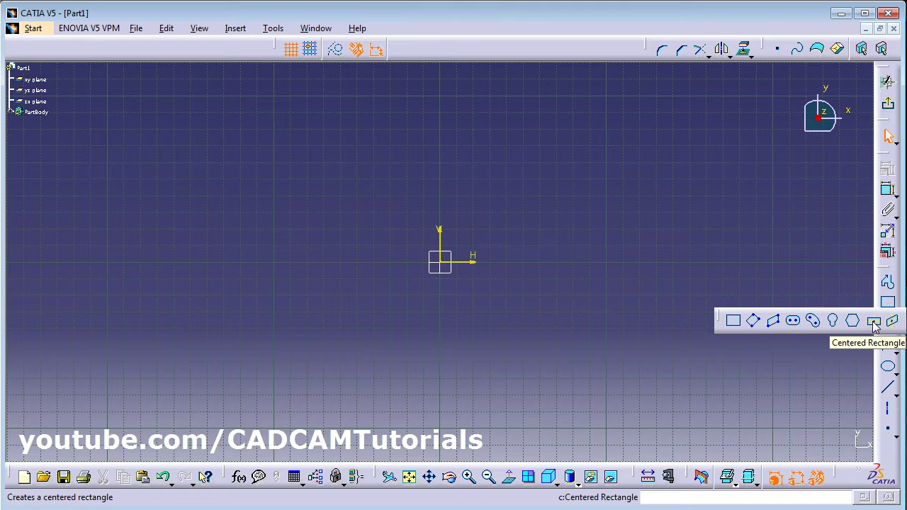
pyautogui.click(873, 321)
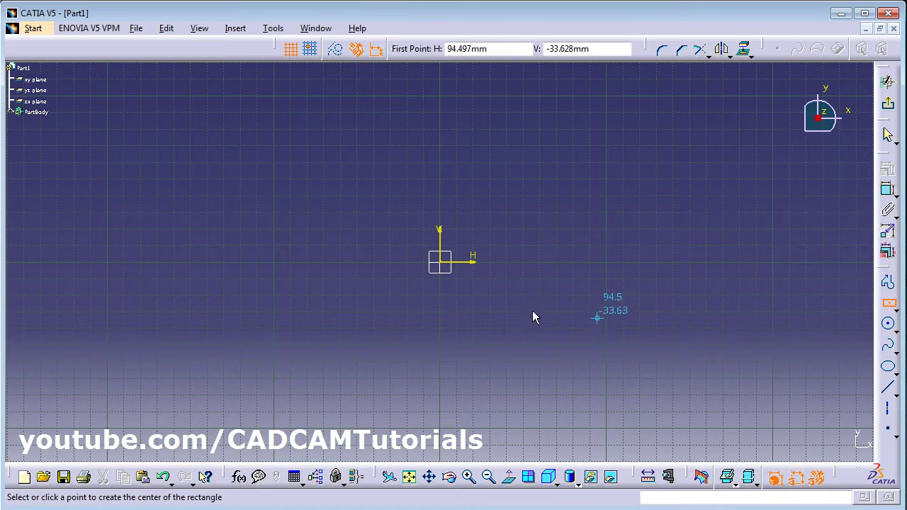
pyautogui.click(445, 262)
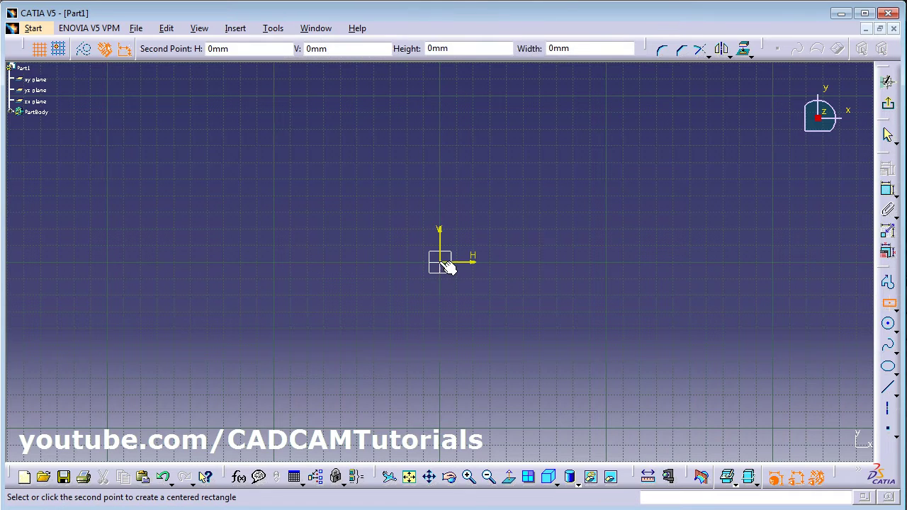
pyautogui.click(681, 389)
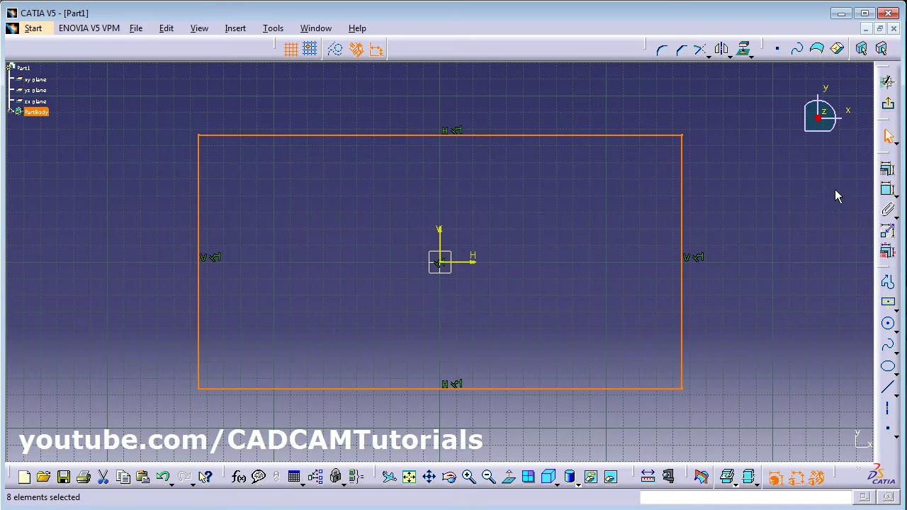
# - Dimension the rectangle's horizontal side and set its length to 112 mm
pyautogui.click(890, 196)
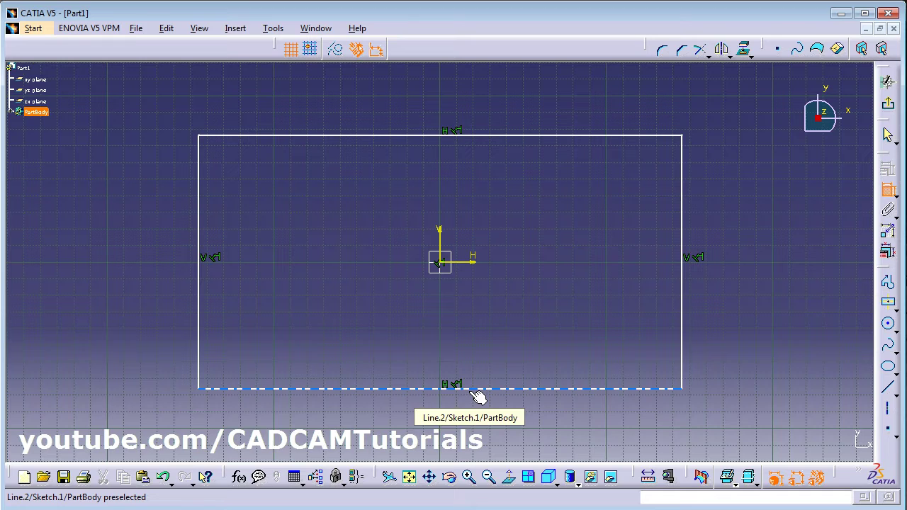
pyautogui.click(476, 389)
pyautogui.click(455, 424)
pyautogui.doubleClick(451, 417)
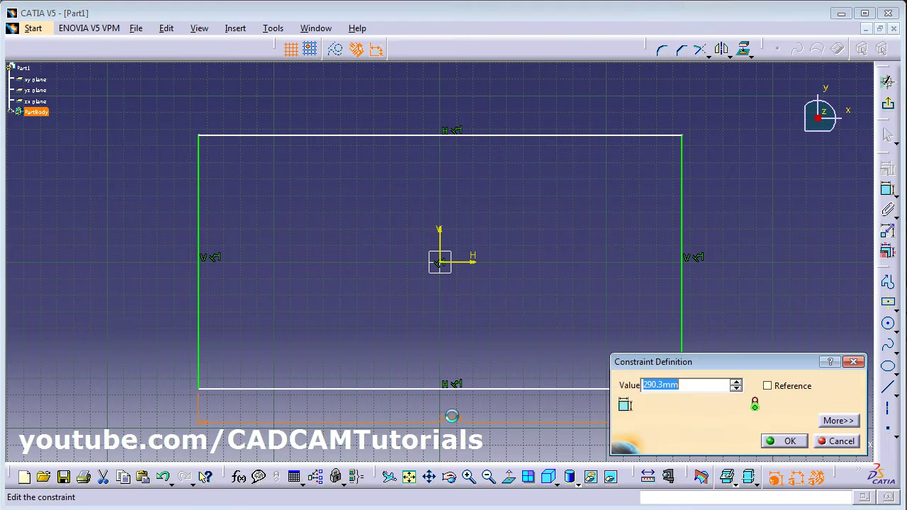
pyautogui.write('112')
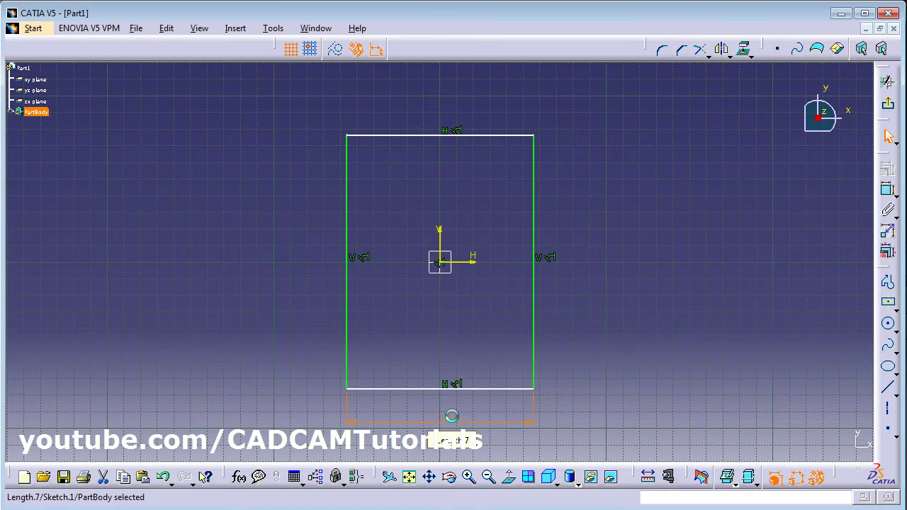
pyautogui.press('Return')
# - Dimension the rectangle's vertical side, set it to 64 mm, and exit the sketch
pyautogui.click(888, 190)
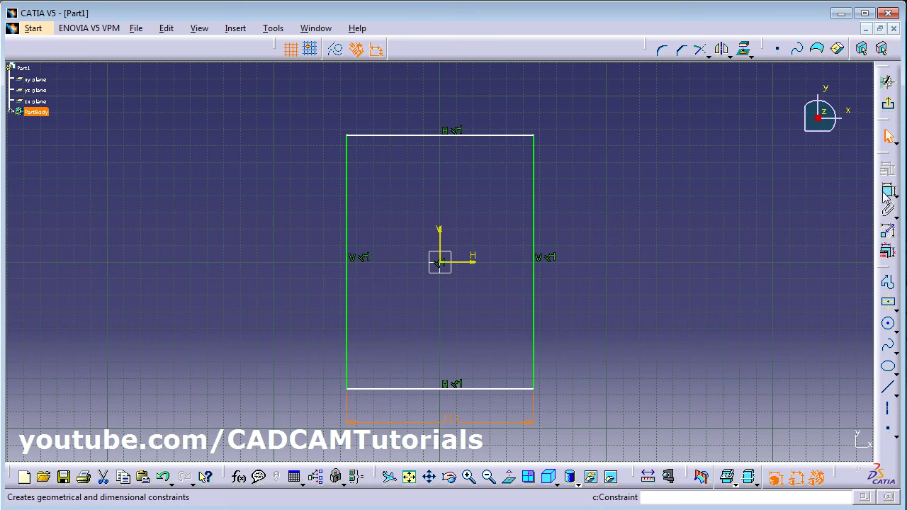
pyautogui.click(537, 311)
pyautogui.click(602, 262)
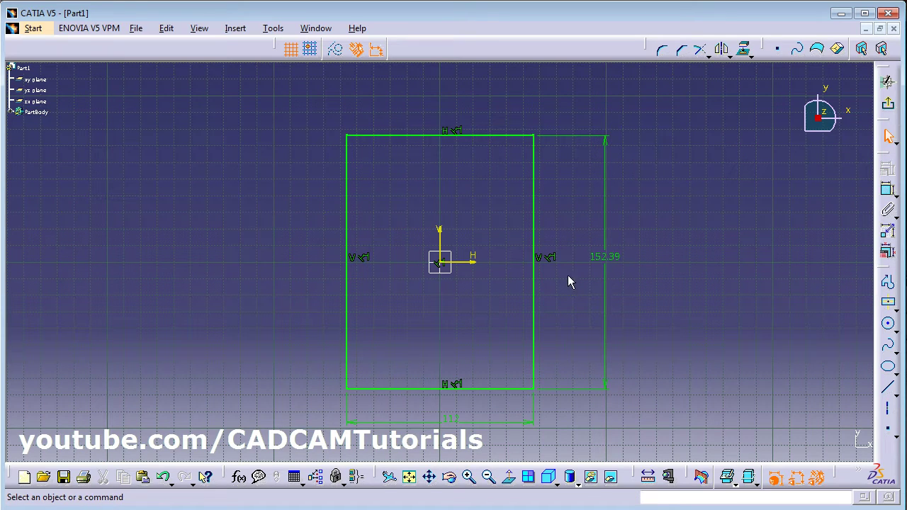
pyautogui.hotkey('alt', 'Tab')
pyautogui.hotkey('alt', 'Tab')
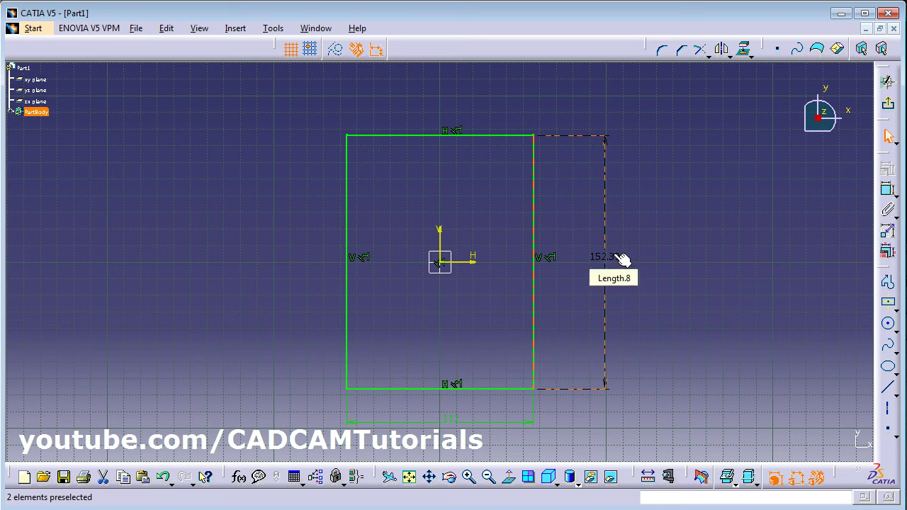
pyautogui.doubleClick(615, 262)
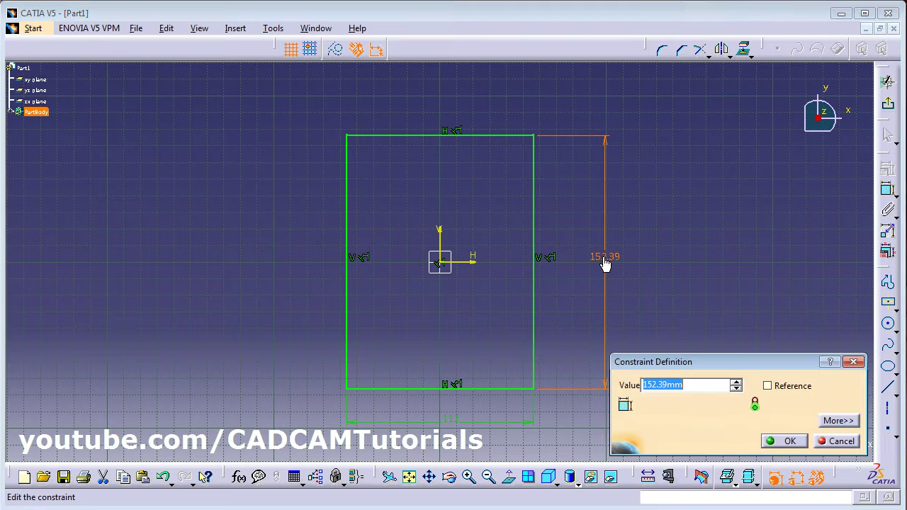
pyautogui.write('64')
pyautogui.press('Return')
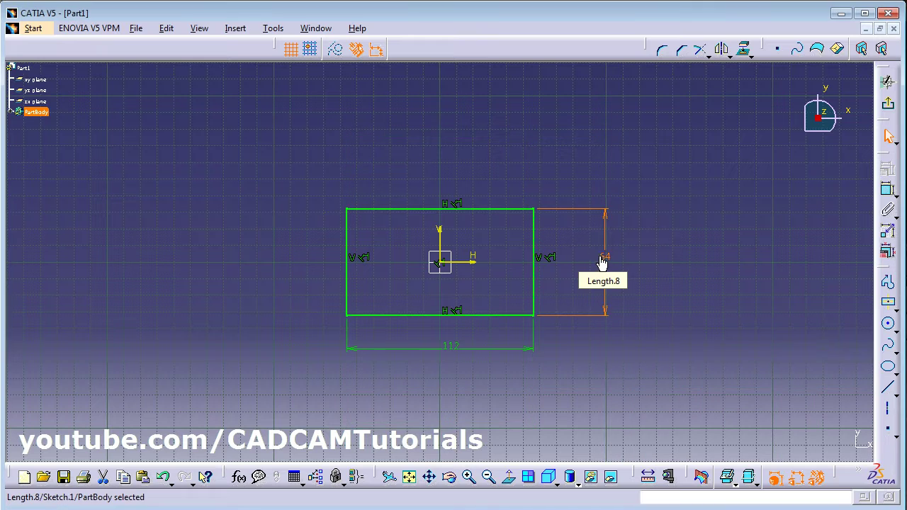
pyautogui.click(888, 108)
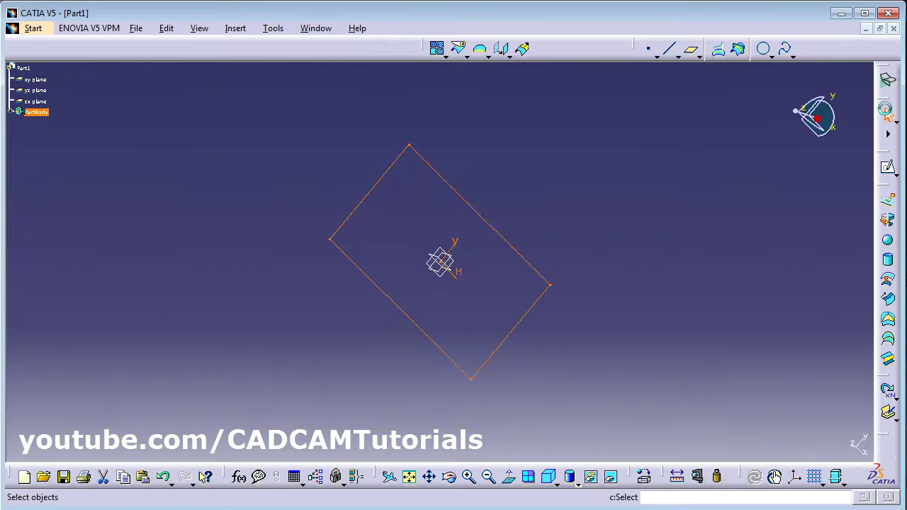
# - Extrude the rectangle sketch as a surface 16 mm along the default sketch normal
pyautogui.hotkey('alt', 'Tab')
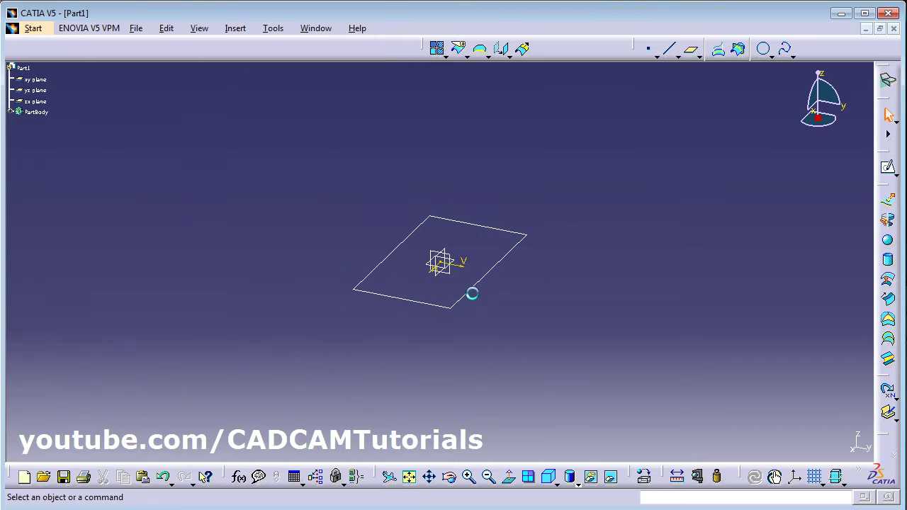
pyautogui.click(472, 293)
pyautogui.click(888, 206)
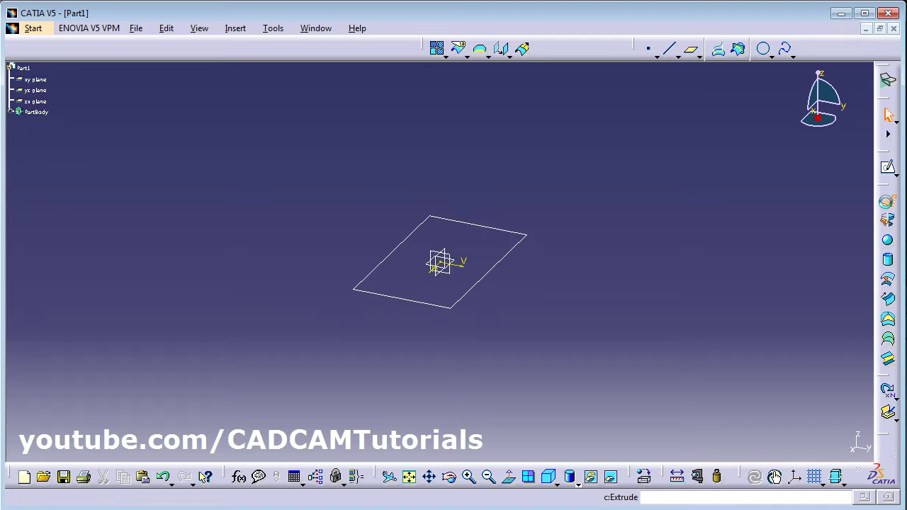
pyautogui.click(458, 300)
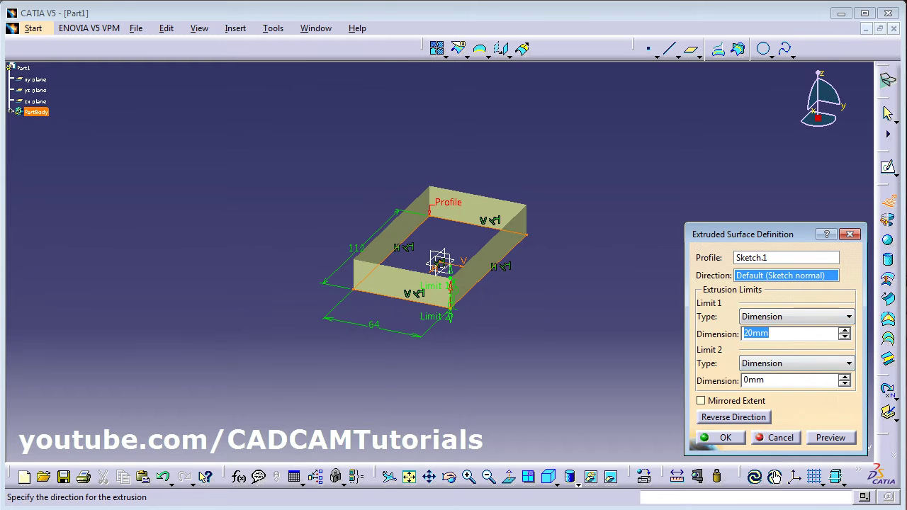
pyautogui.hotkey('alt', 'Tab')
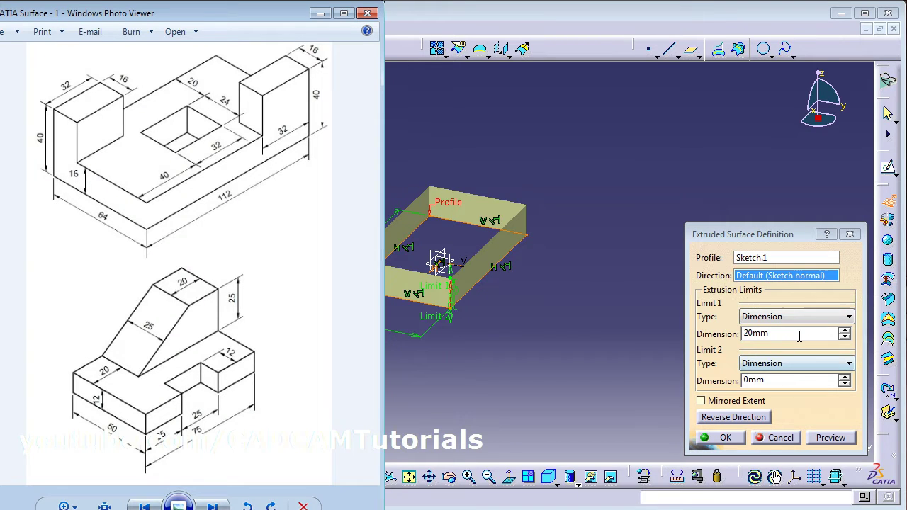
pyautogui.click(792, 334)
pyautogui.doubleClick(791, 334)
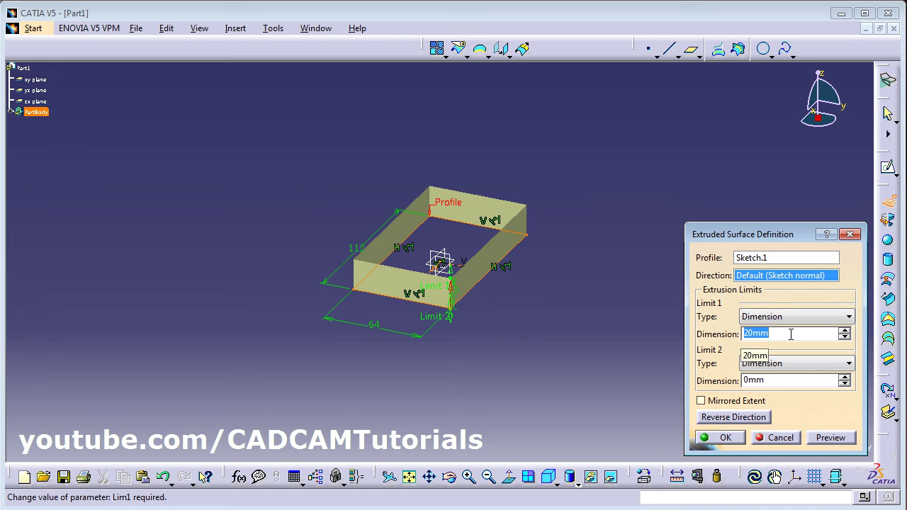
pyautogui.write('16')
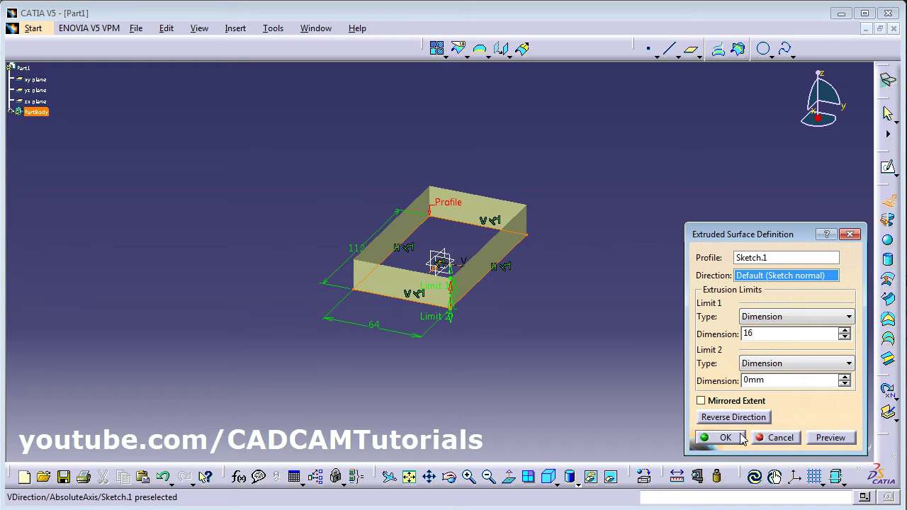
pyautogui.click(733, 438)
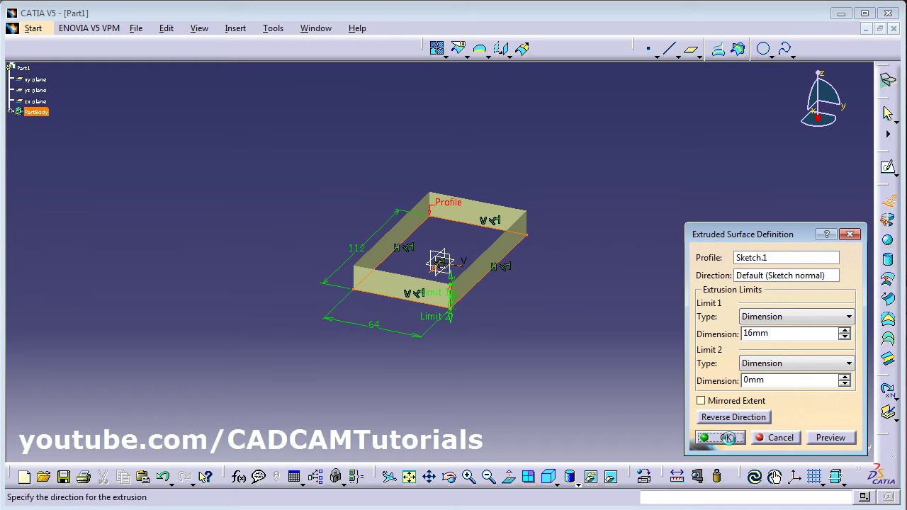
pyautogui.click(778, 440)
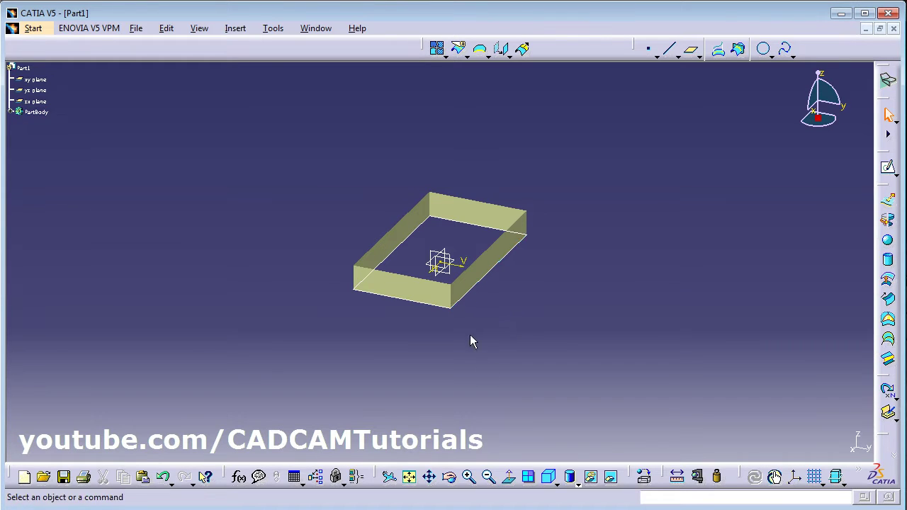
# - Hide the rectangle sketch at the base of the extruded walls
pyautogui.click(593, 478)
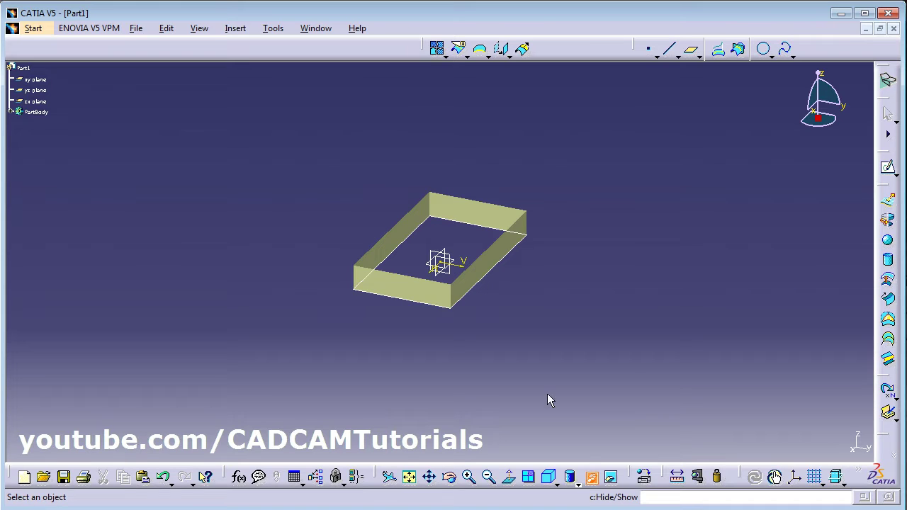
pyautogui.click(478, 296)
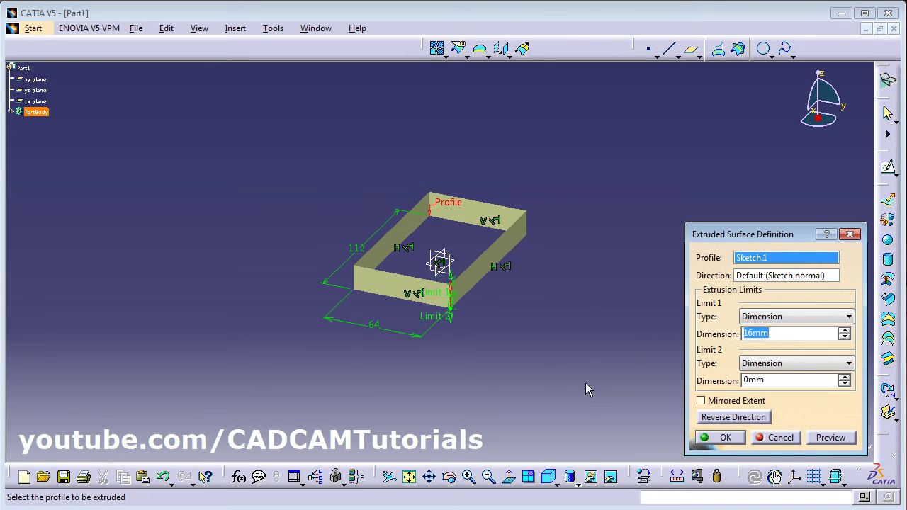
pyautogui.click(774, 440)
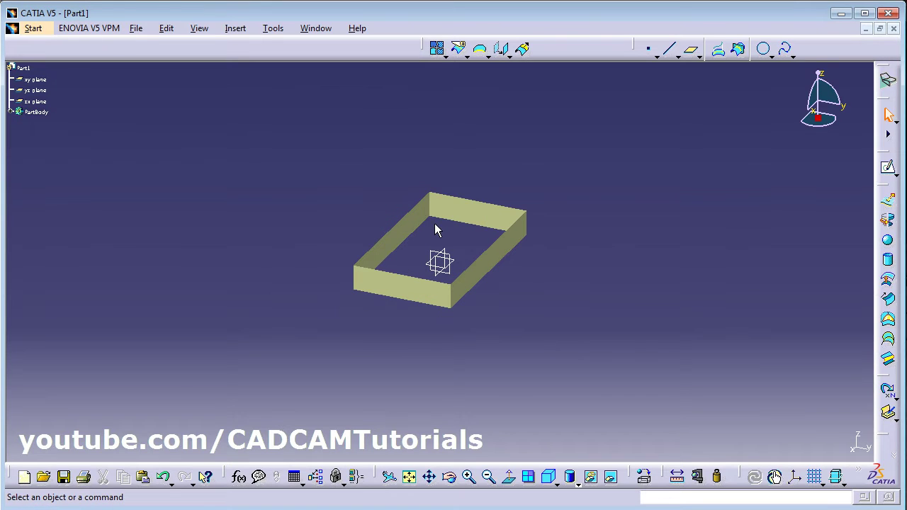
# - Close the open top of the extruded walls with a Fill surface bounded by their four upper edges
pyautogui.moveTo(435, 229); pyautogui.dragTo(441, 145, button='middle')
pyautogui.moveTo(445, 87); pyautogui.dragTo(425, 168, button='middle')
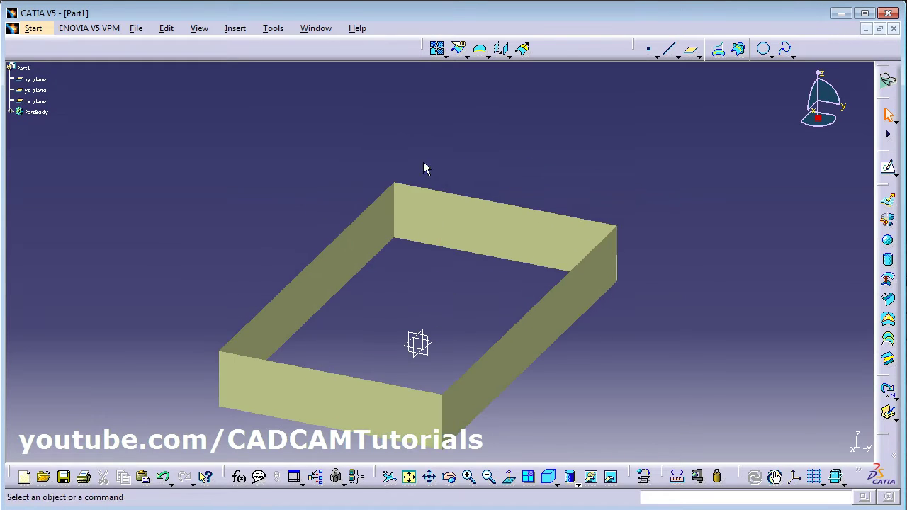
pyautogui.click(887, 322)
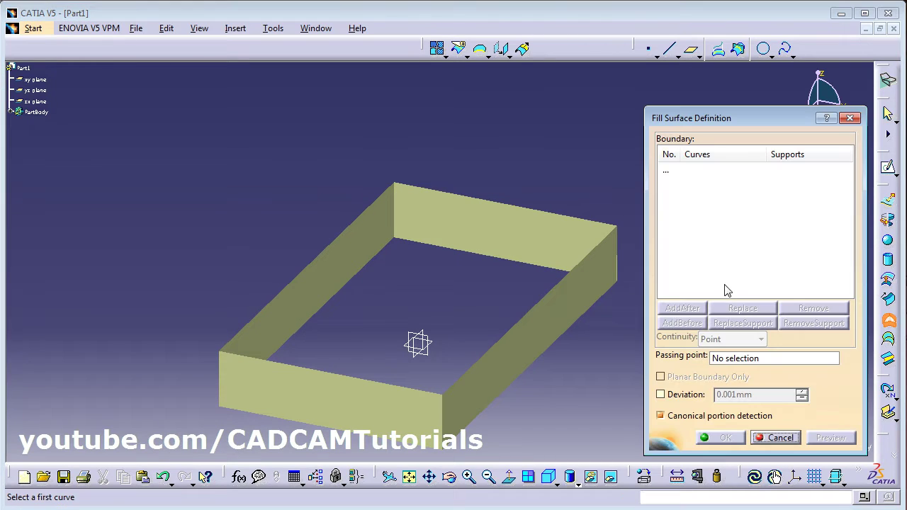
pyautogui.click(498, 205)
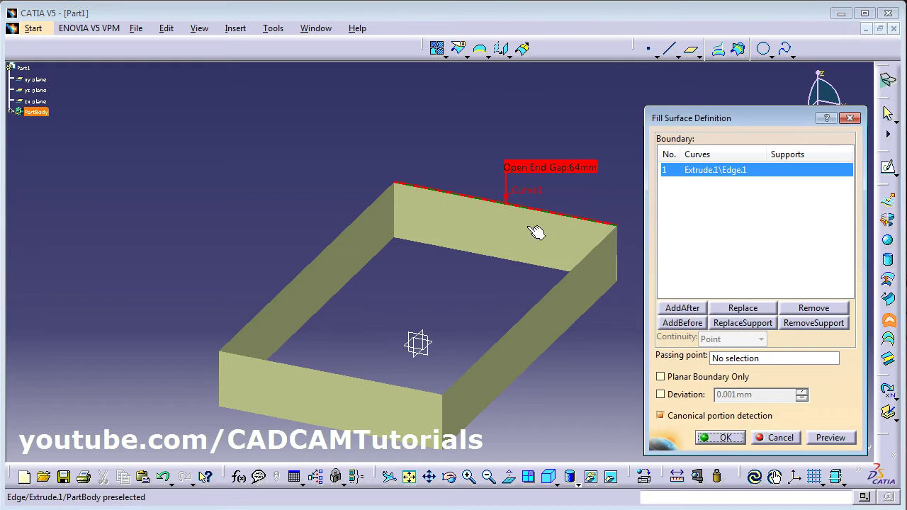
pyautogui.click(593, 259)
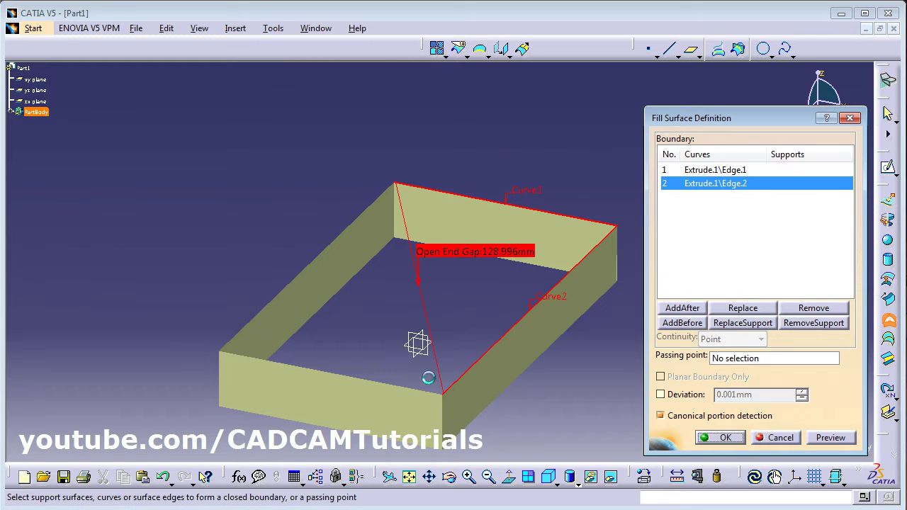
pyautogui.click(397, 388)
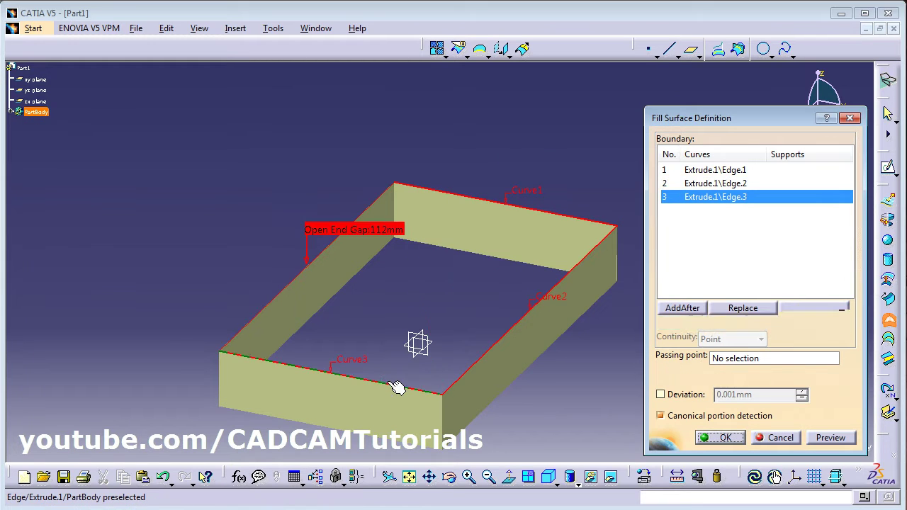
pyautogui.click(282, 290)
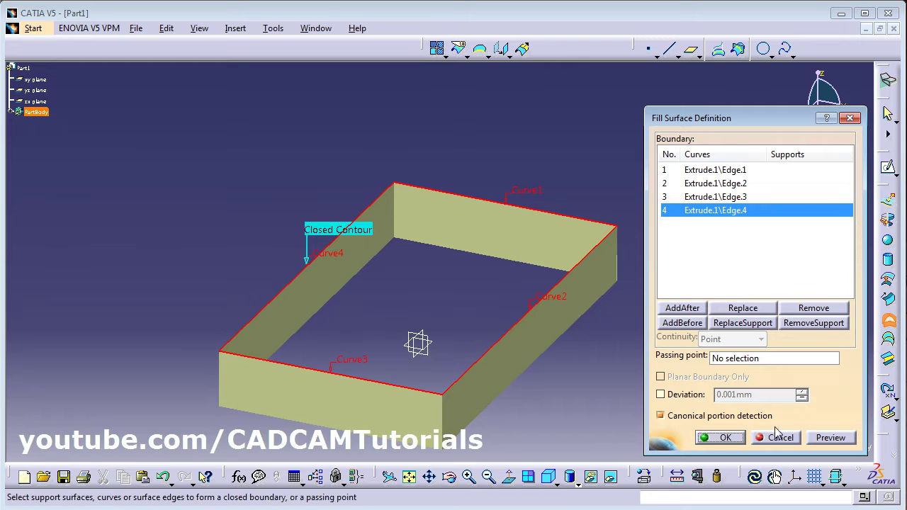
pyautogui.click(830, 438)
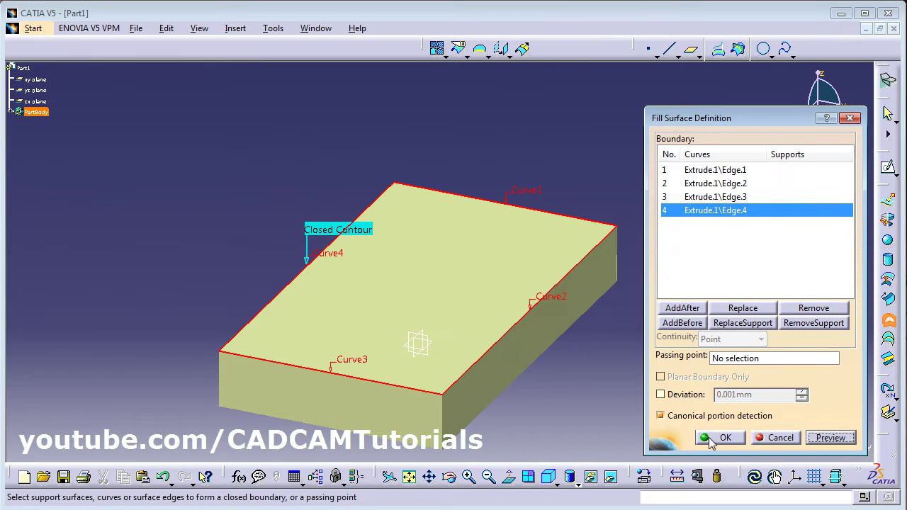
pyautogui.click(711, 437)
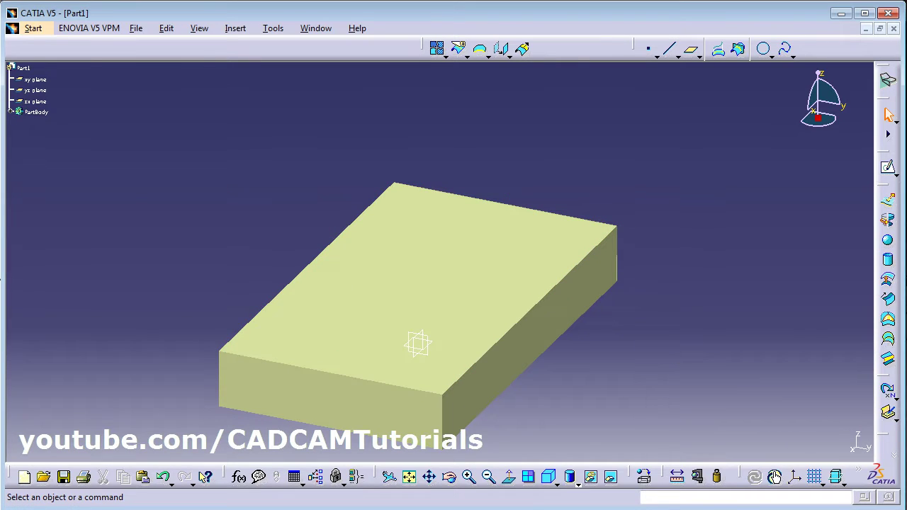
# - Check the reference drawing, then sketch a rectangle about 15 mm high on the filled top face, near its lower-left corner in the sketch view
pyautogui.hotkey('alt', 'Tab')
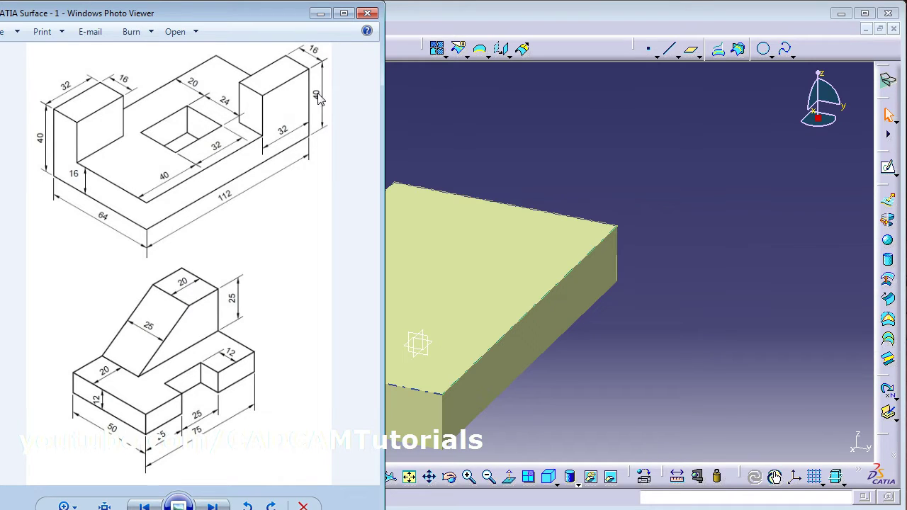
pyautogui.click(674, 298)
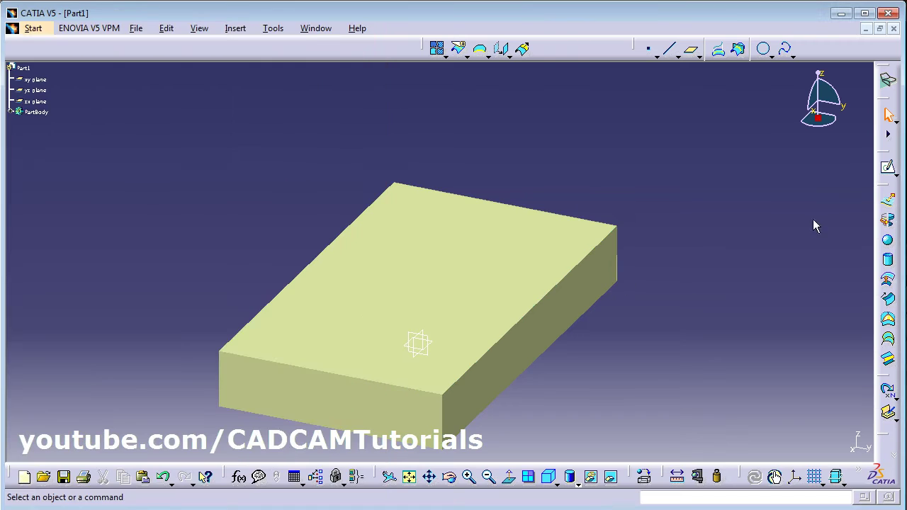
pyautogui.click(889, 170)
pyautogui.click(489, 268)
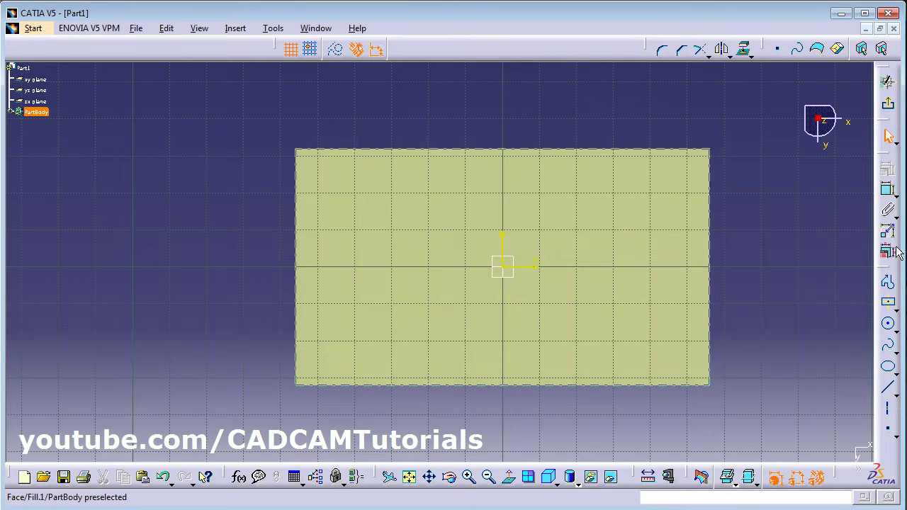
pyautogui.click(896, 309)
pyautogui.click(732, 323)
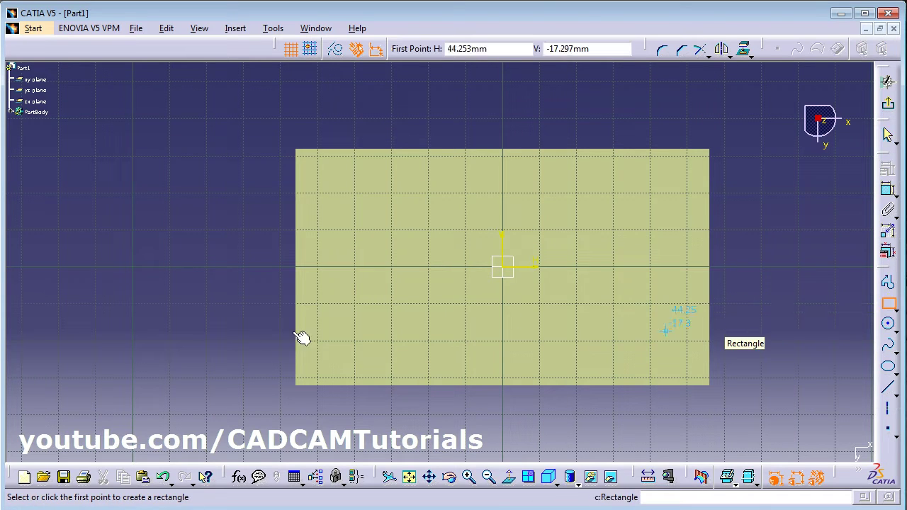
pyautogui.click(319, 367)
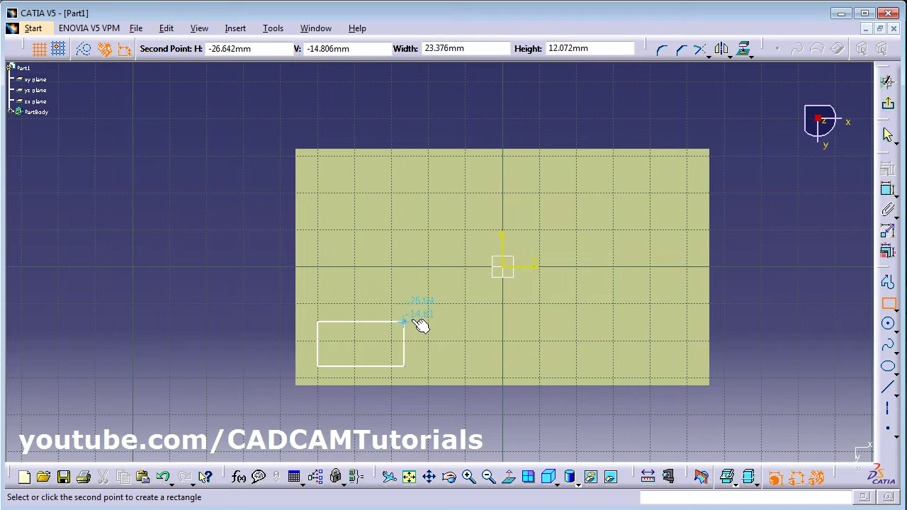
pyautogui.click(446, 309)
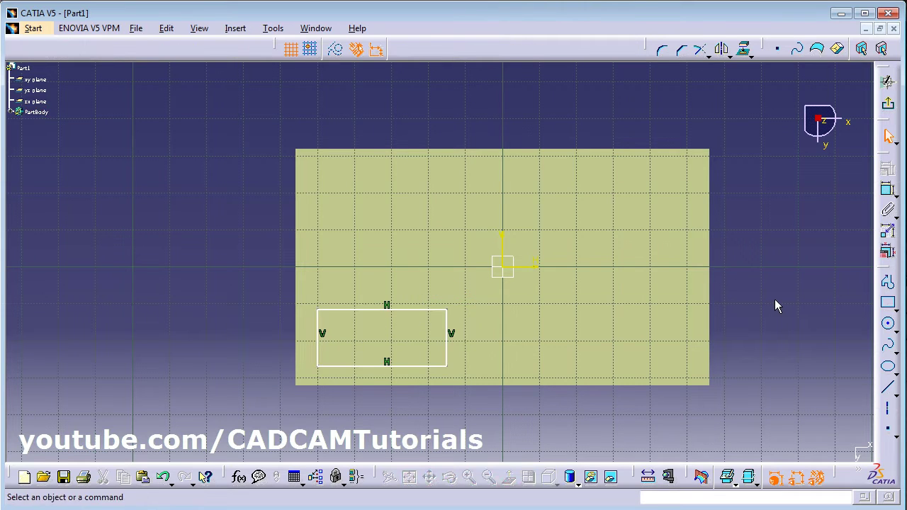
# - Make the rectangle's lower horizontal side coincident with the lower long edge of the top face
pyautogui.click(366, 366)
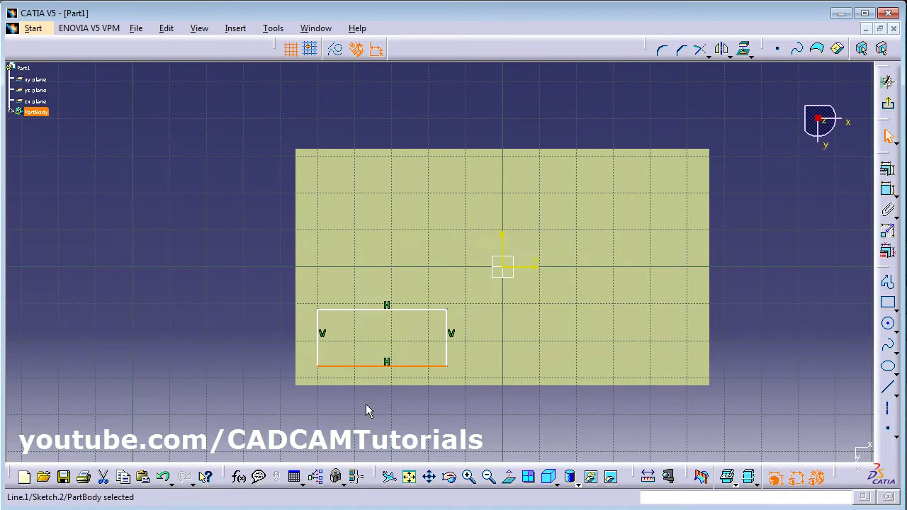
pyautogui.keyDown('ctrl'); pyautogui.click(377, 384); pyautogui.keyUp('ctrl')
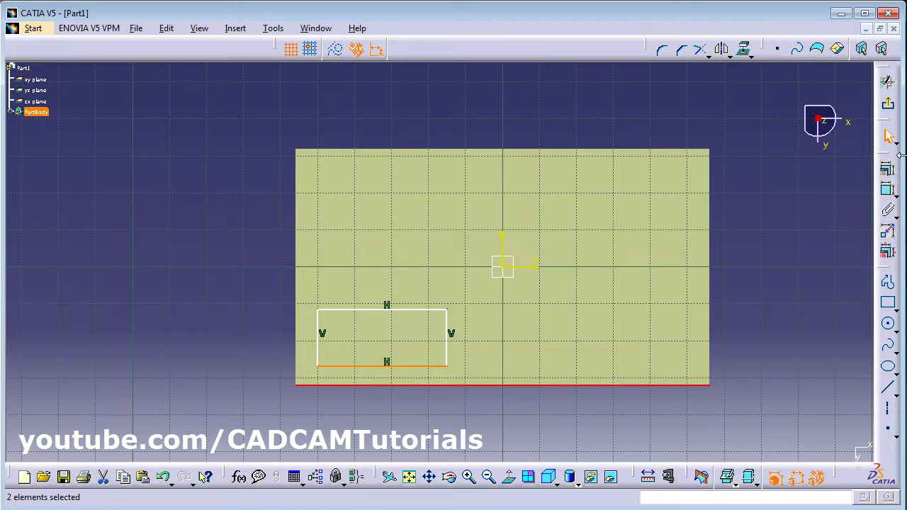
pyautogui.click(890, 172)
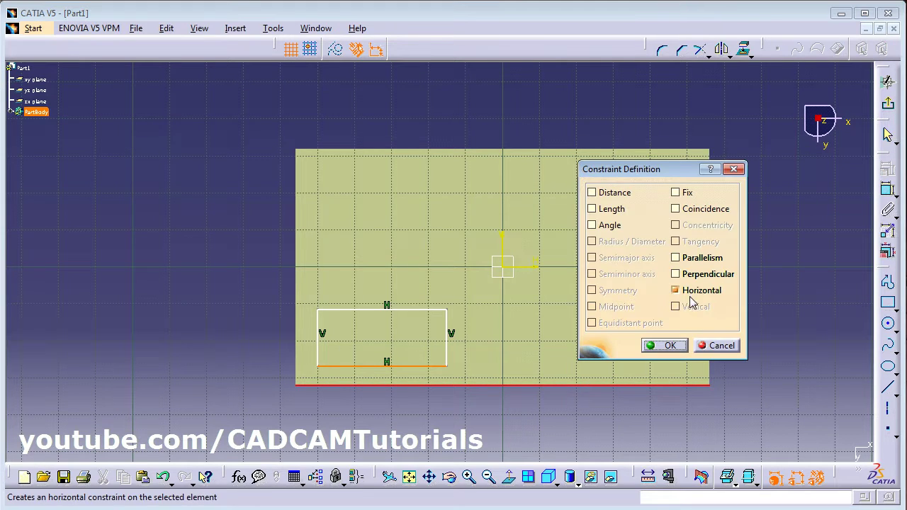
pyautogui.click(691, 210)
pyautogui.click(666, 346)
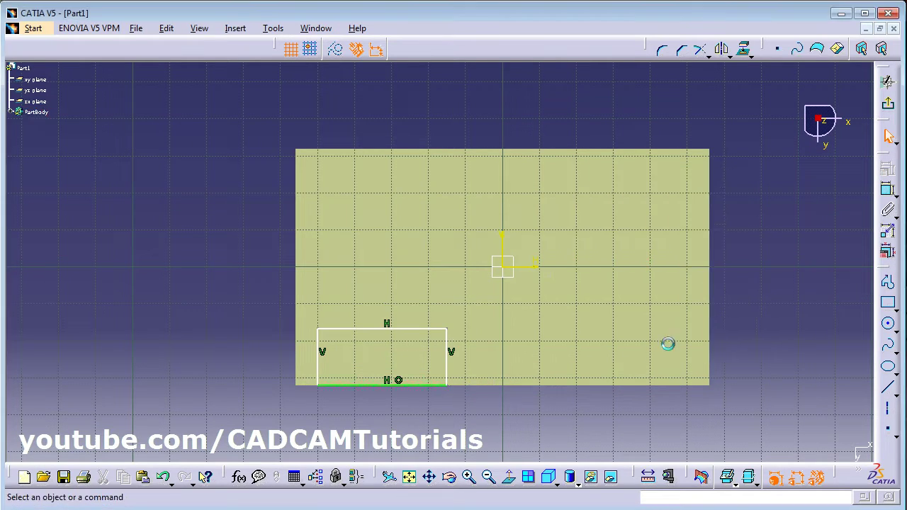
# - Make the rectangle's left vertical side coincident with the left short edge of the top face
pyautogui.click(319, 351)
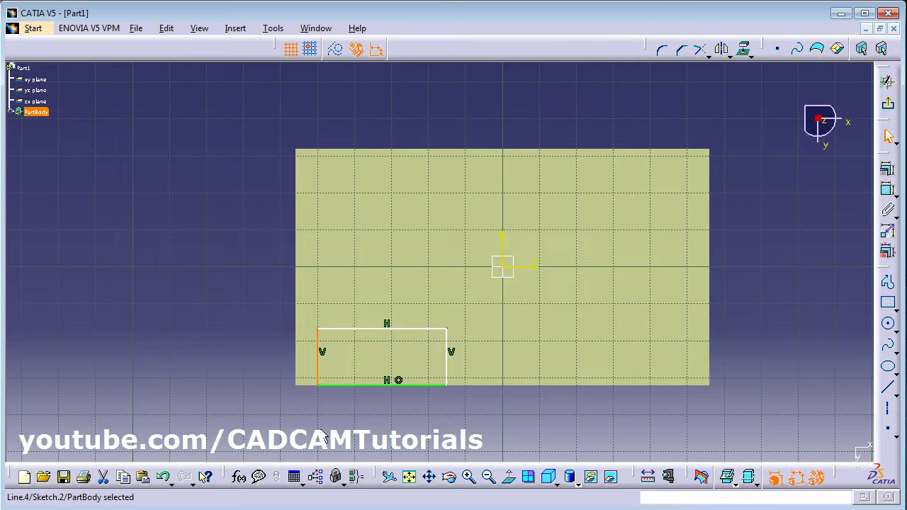
pyautogui.keyDown('ctrl'); pyautogui.click(305, 355); pyautogui.keyUp('ctrl')
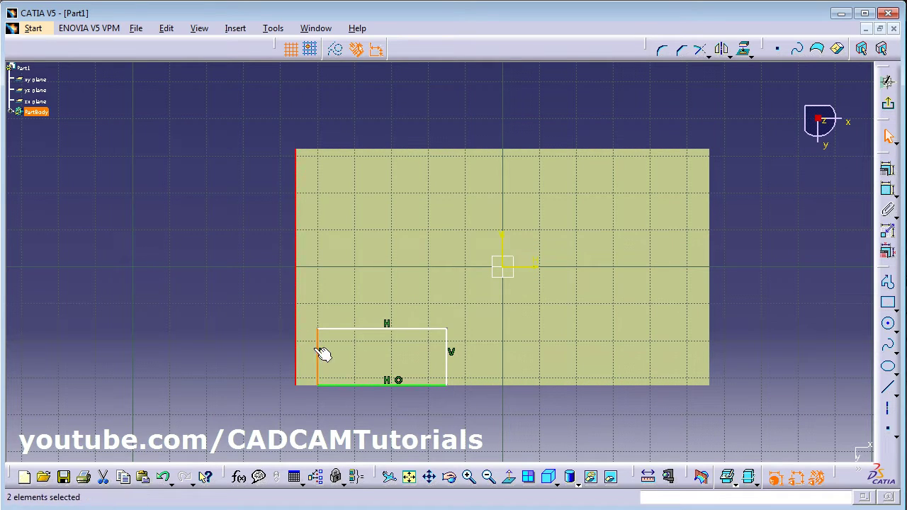
pyautogui.click(888, 173)
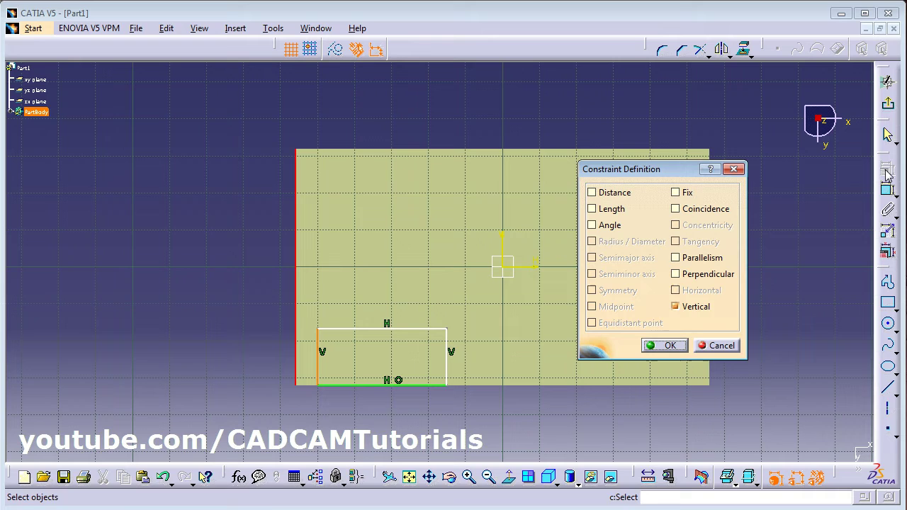
pyautogui.click(702, 209)
pyautogui.click(666, 347)
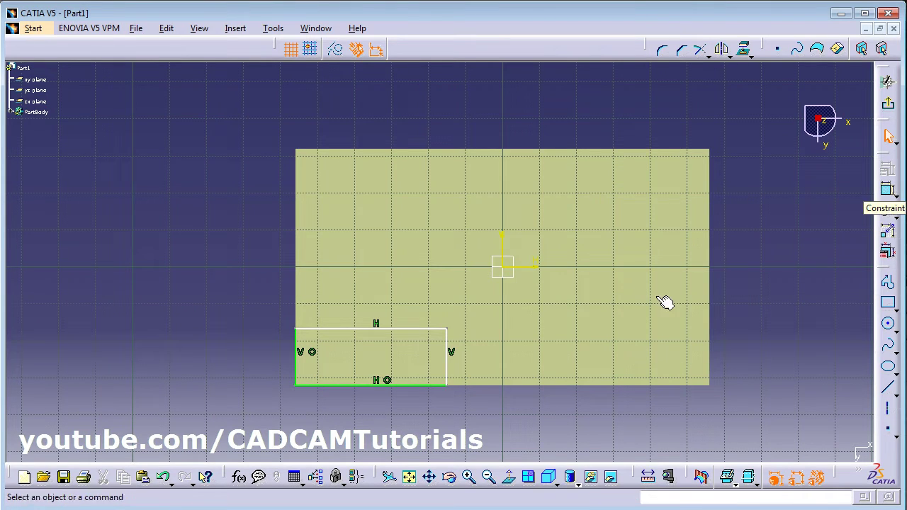
# - Dimension the corner rectangle's lower horizontal side and set its length to 32 mm
pyautogui.click(888, 190)
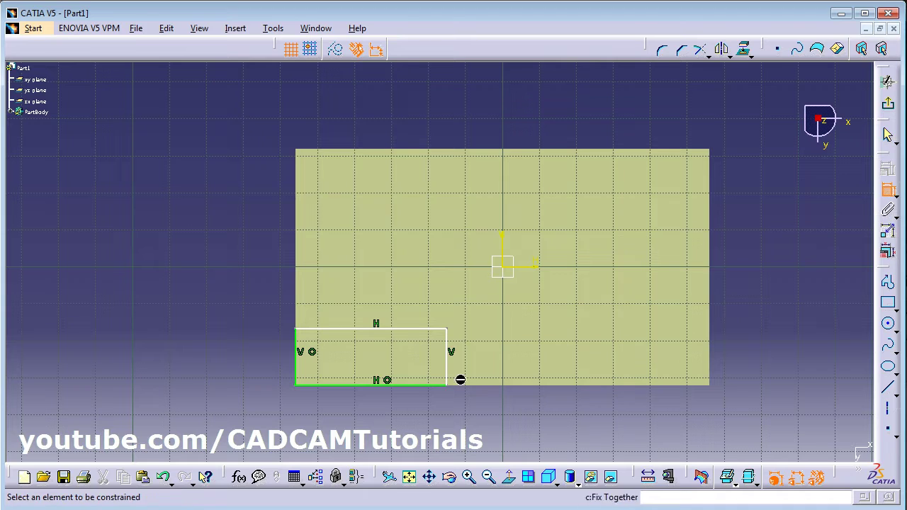
pyautogui.click(408, 386)
pyautogui.click(383, 412)
pyautogui.doubleClick(384, 409)
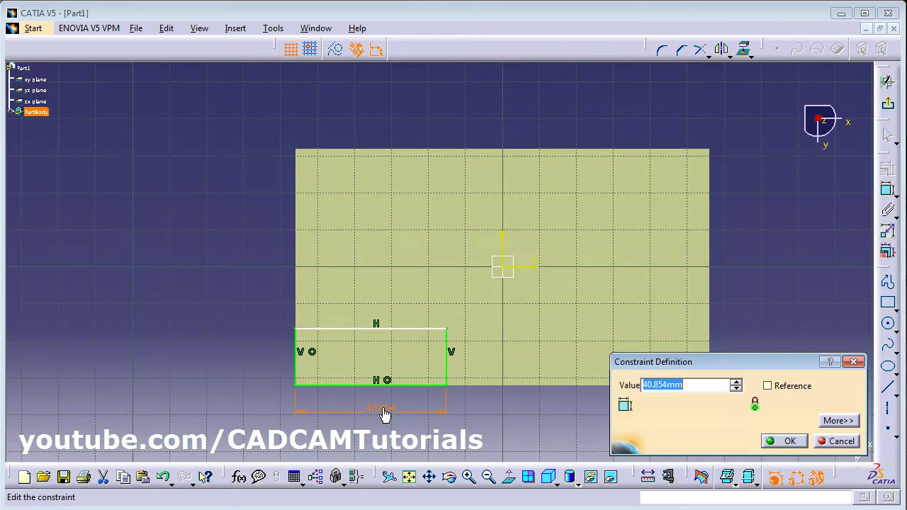
pyautogui.write('32')
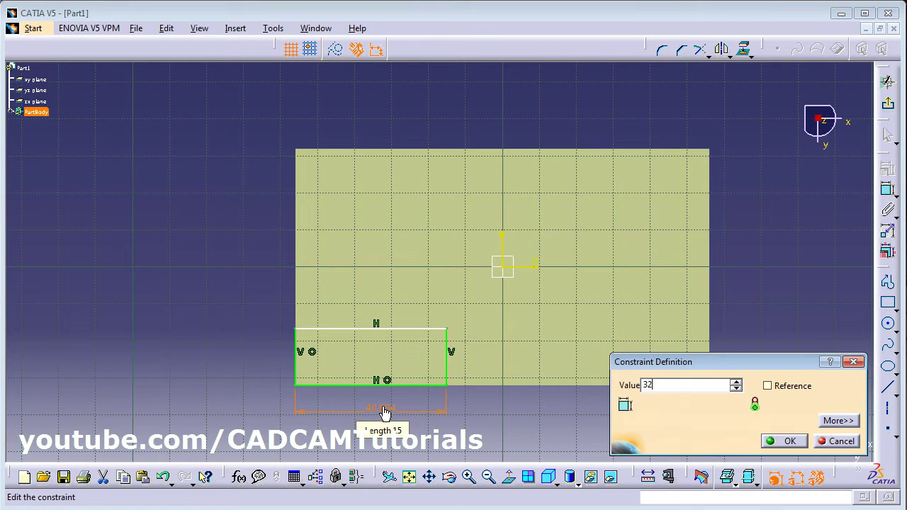
pyautogui.press('Return')
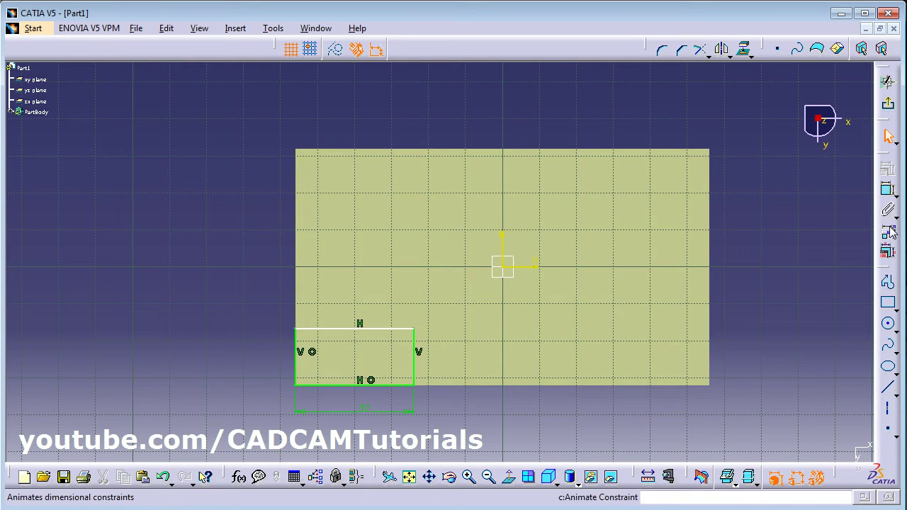
# - Dimension the corner rectangle's left vertical side, set it to 16 mm per the reference drawing, and exit the sketch
pyautogui.click(888, 189)
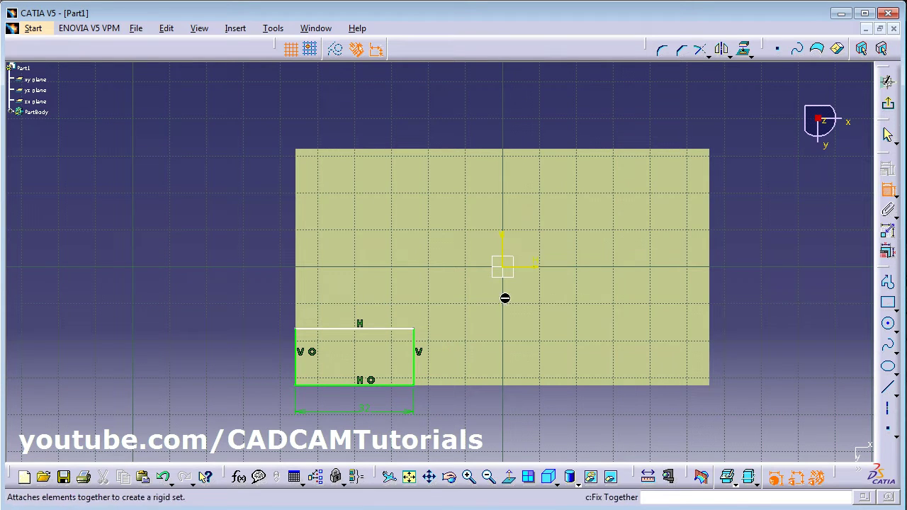
pyautogui.click(298, 370)
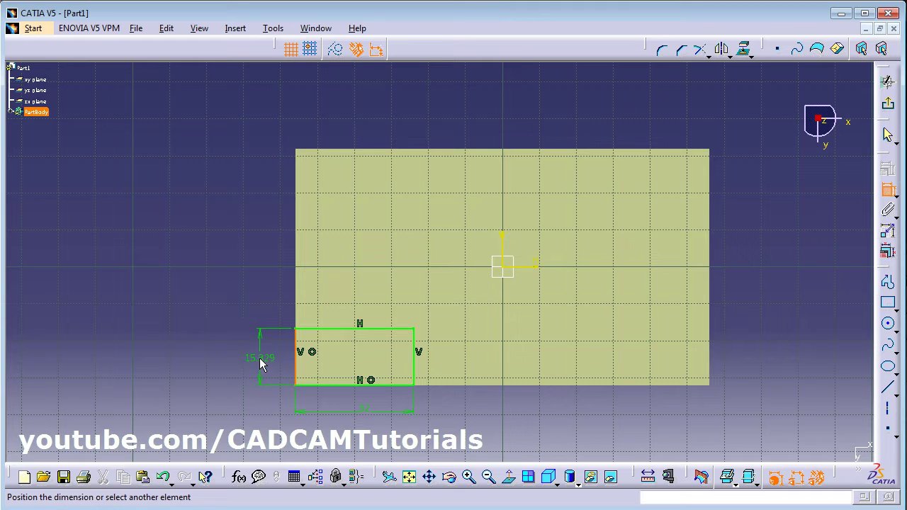
pyautogui.click(259, 363)
pyautogui.hotkey('alt', 'Tab')
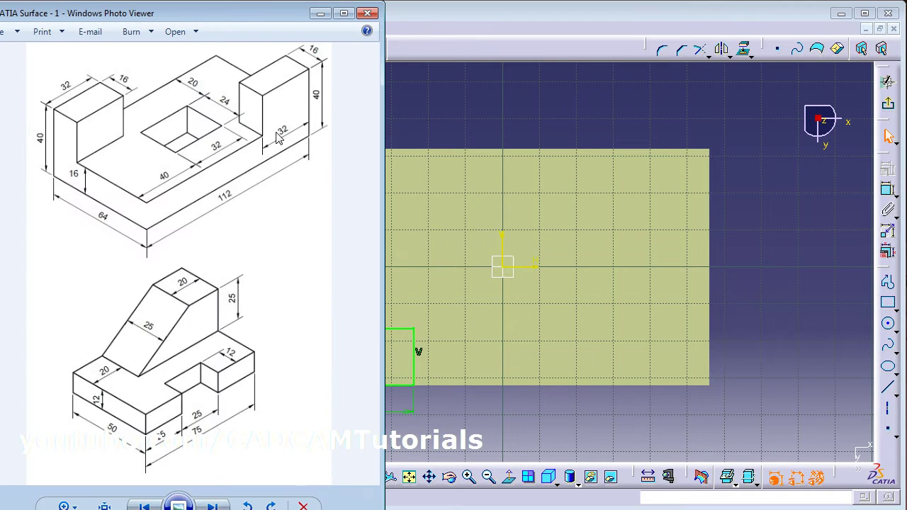
pyautogui.hotkey('alt', 'Tab')
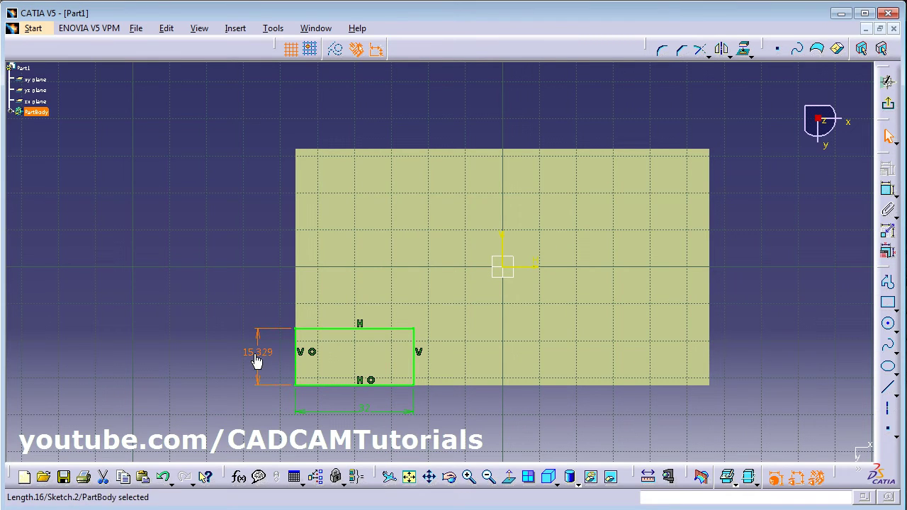
pyautogui.doubleClick(258, 358)
pyautogui.write('16')
pyautogui.press('Return')
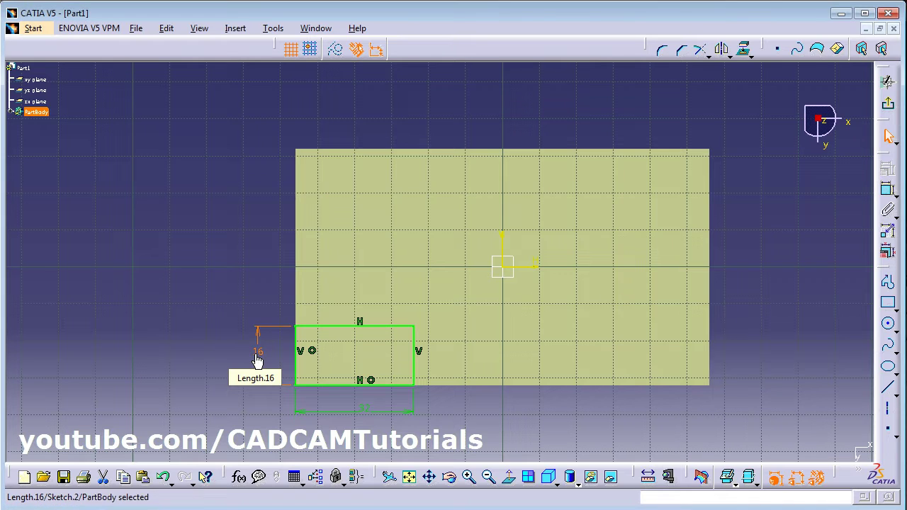
pyautogui.click(833, 159)
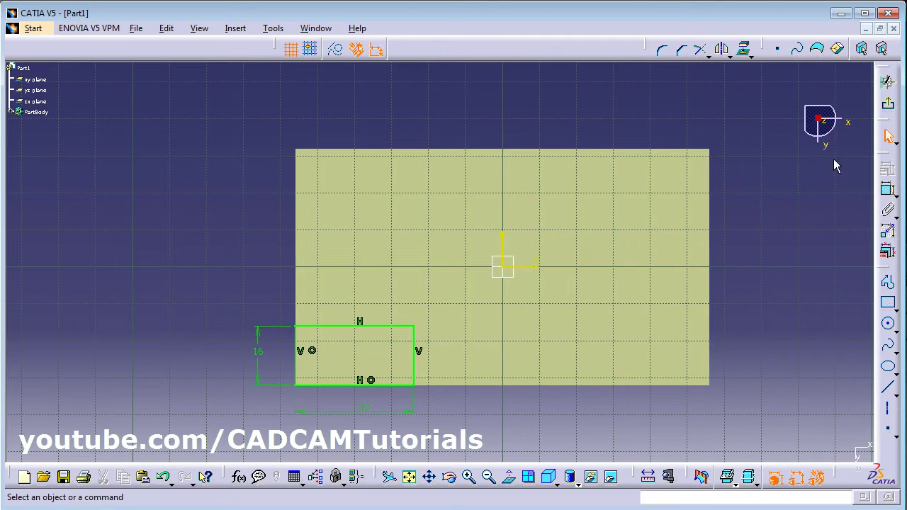
pyautogui.click(888, 105)
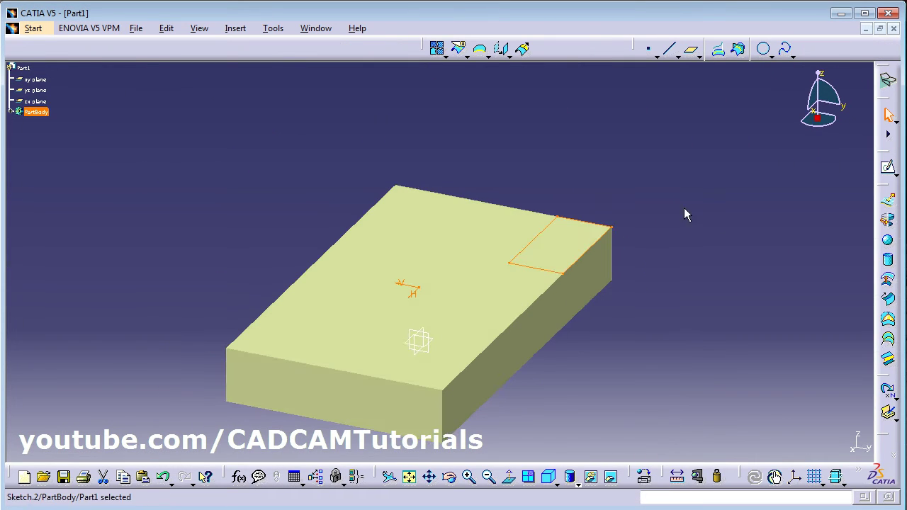
# - Extrude the corner rectangle upward as a surface, reversing the default direction and setting the height per the reference drawing
pyautogui.click(890, 207)
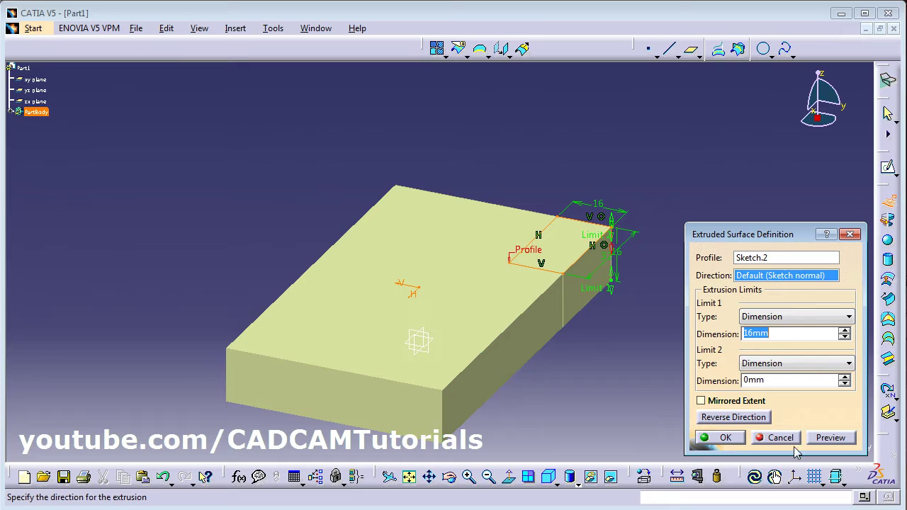
pyautogui.click(729, 419)
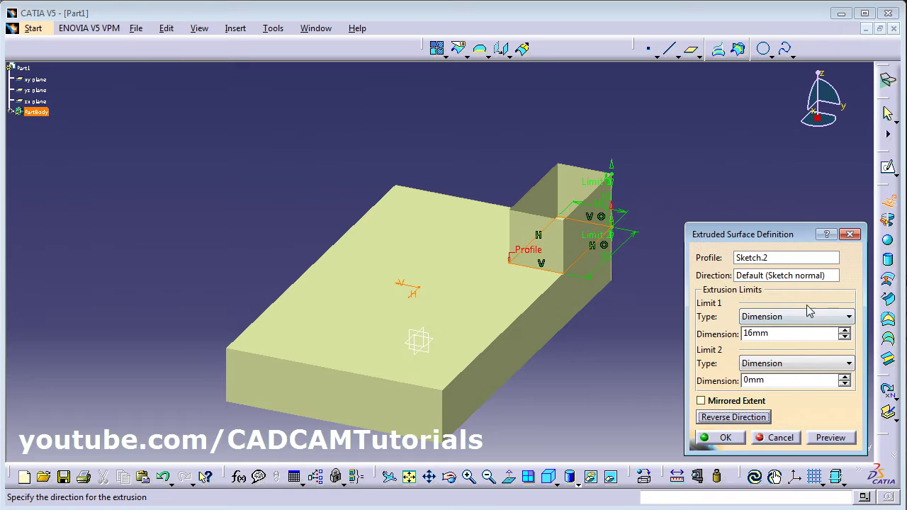
pyautogui.click(1, 263)
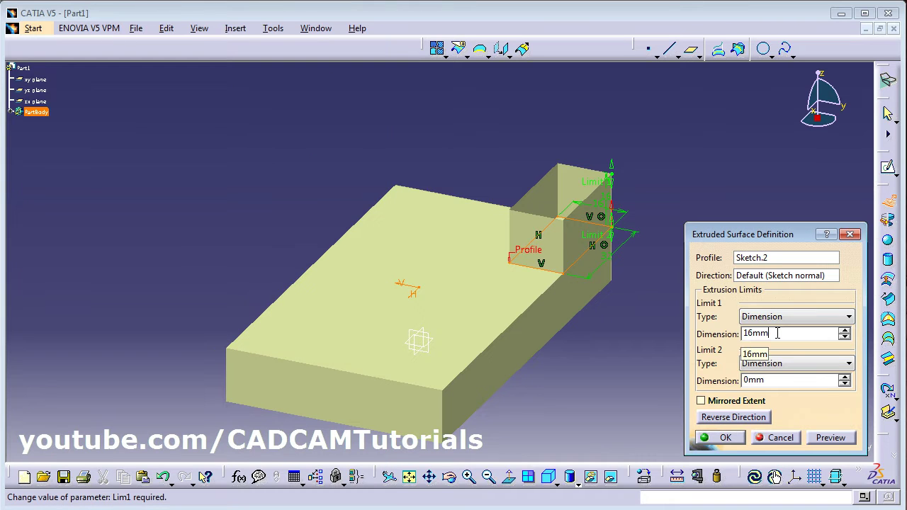
pyautogui.moveTo(772, 333); pyautogui.dragTo(705, 337)
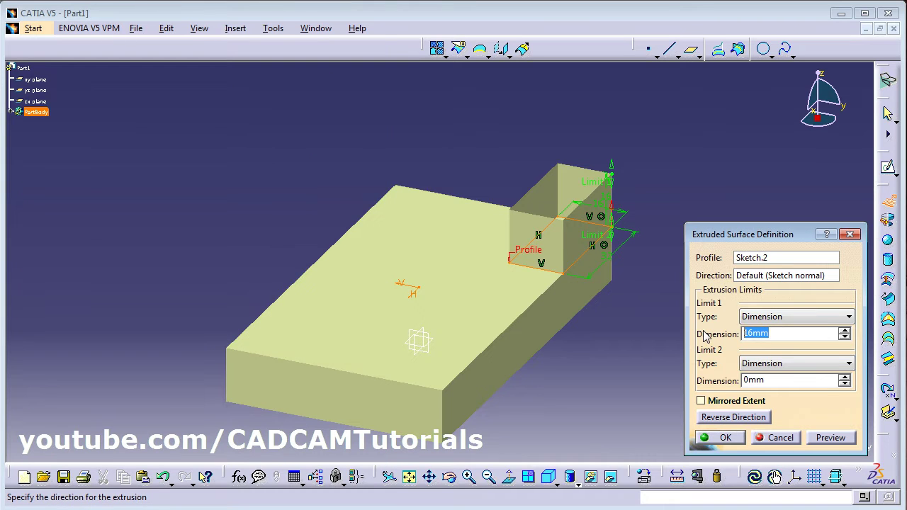
pyautogui.click(724, 437)
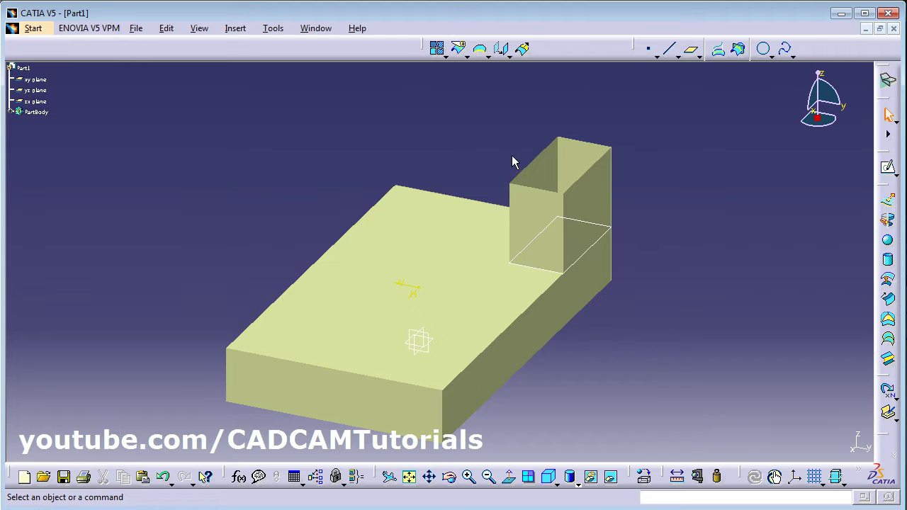
# - Try to trim the top fill surface and the corner extrusion against each other, removing the patch inside the upright
pyautogui.moveTo(486, 146); pyautogui.dragTo(517, 248, button='middle')
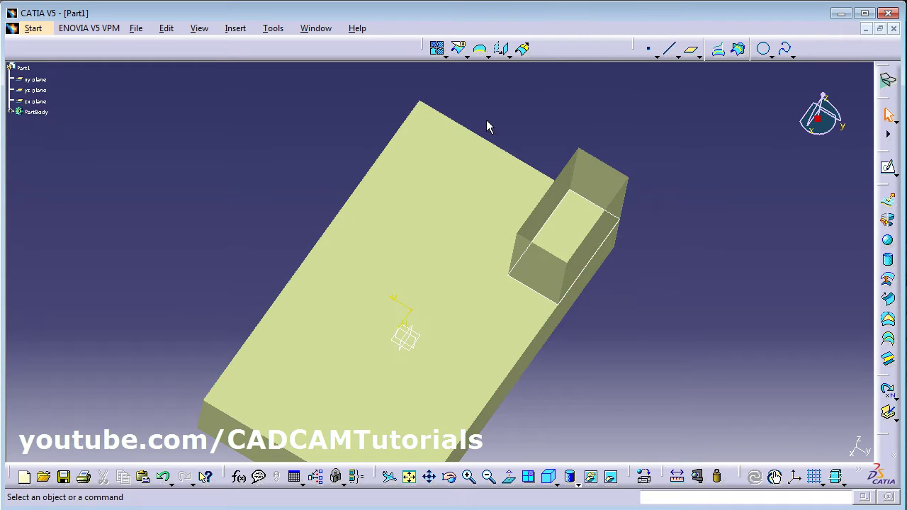
pyautogui.click(467, 55)
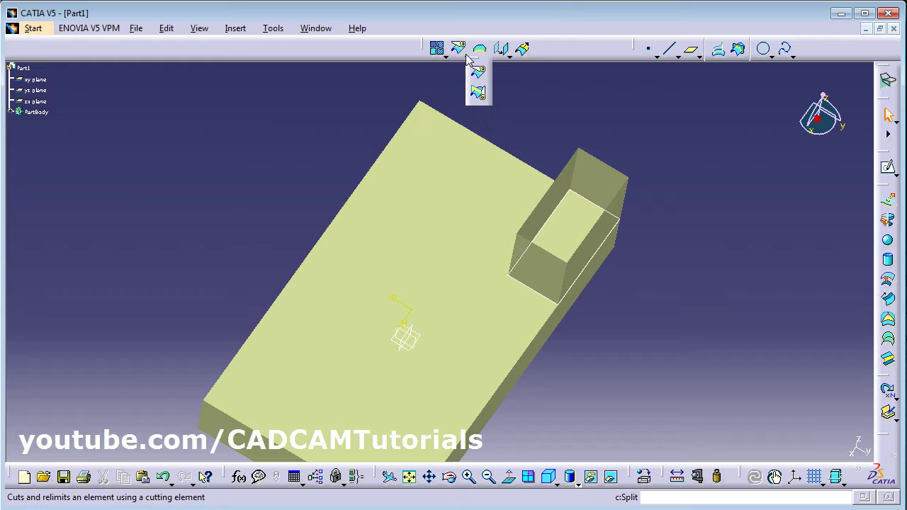
pyautogui.click(479, 96)
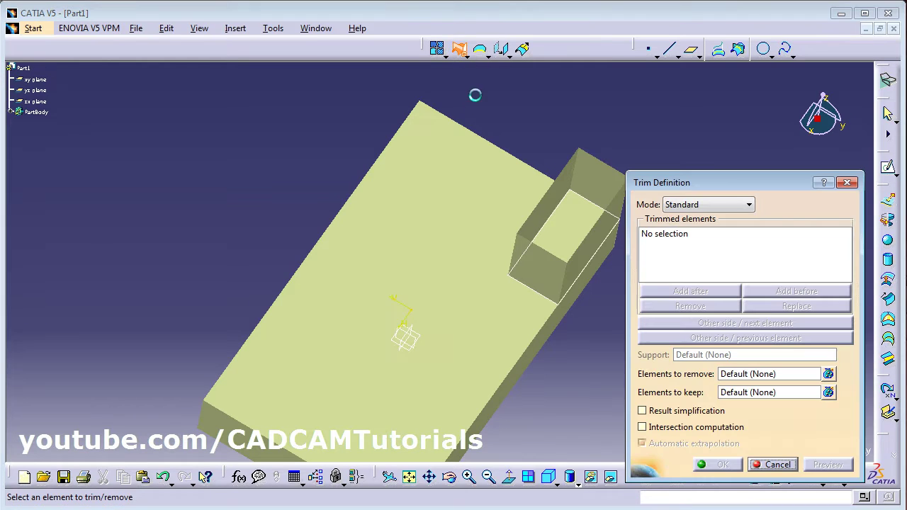
pyautogui.click(425, 295)
pyautogui.moveTo(455, 336); pyautogui.dragTo(512, 265, button='middle')
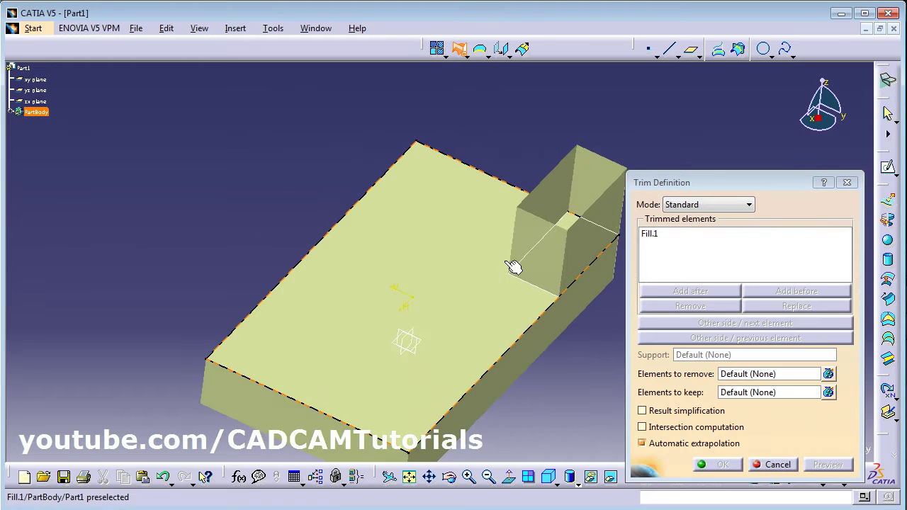
pyautogui.click(544, 257)
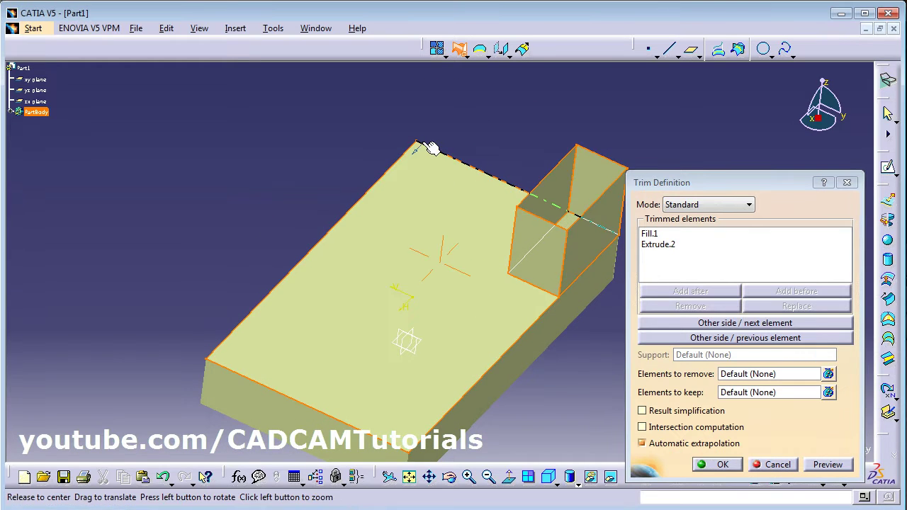
pyautogui.moveTo(431, 142); pyautogui.dragTo(432, 239, button='middle')
pyautogui.moveTo(557, 213); pyautogui.dragTo(485, 221, button='middle')
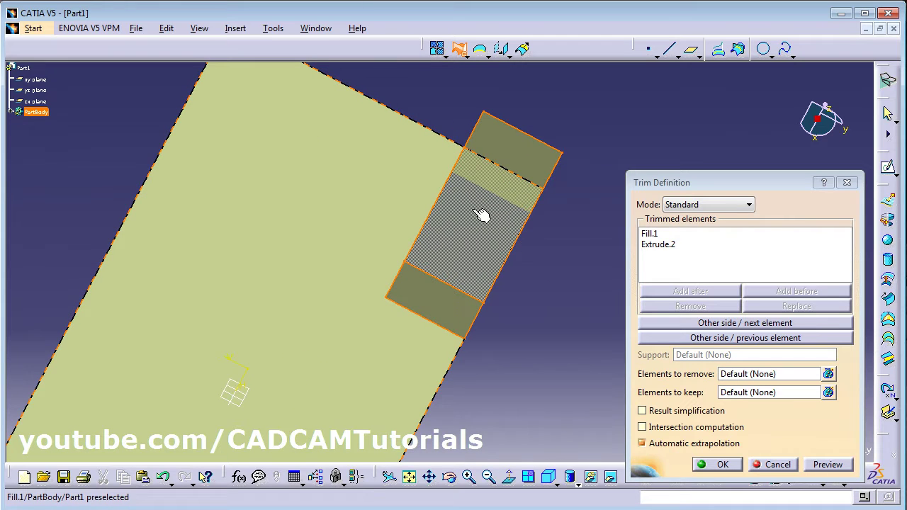
pyautogui.click(723, 465)
pyautogui.moveTo(624, 362); pyautogui.dragTo(650, 328, button='middle')
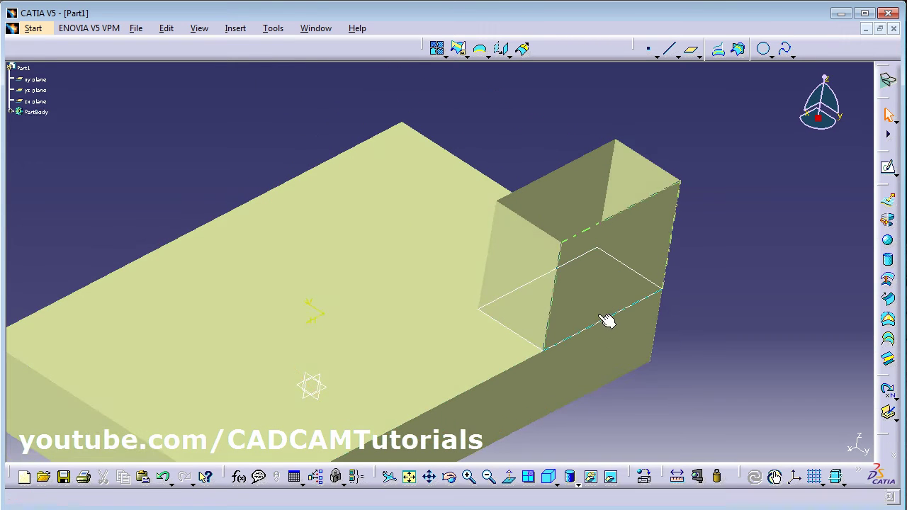
# - Hide the sketch of the corner rectangle
pyautogui.click(593, 480)
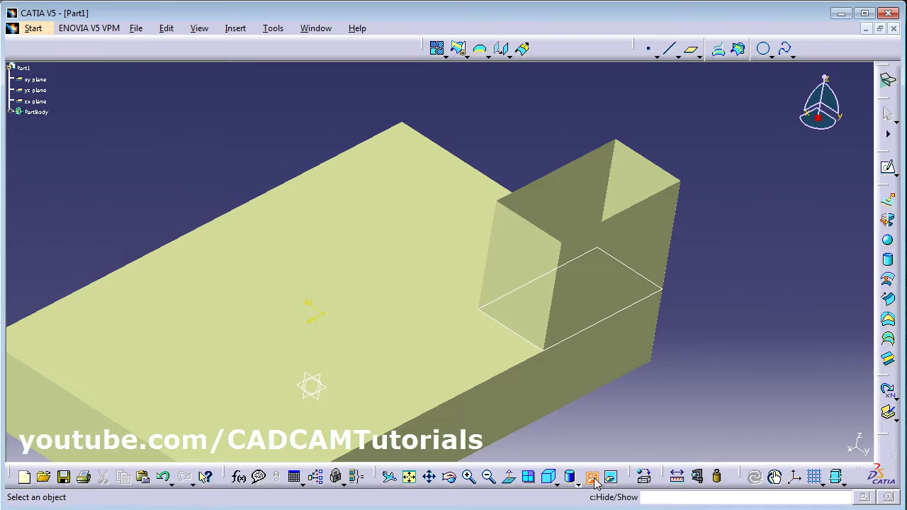
pyautogui.click(599, 326)
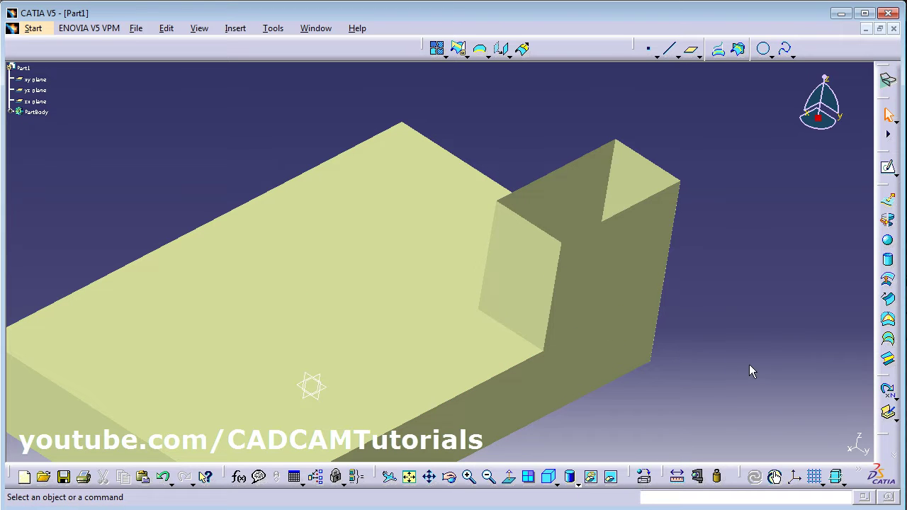
pyautogui.moveTo(749, 365); pyautogui.dragTo(409, 364, button='middle')
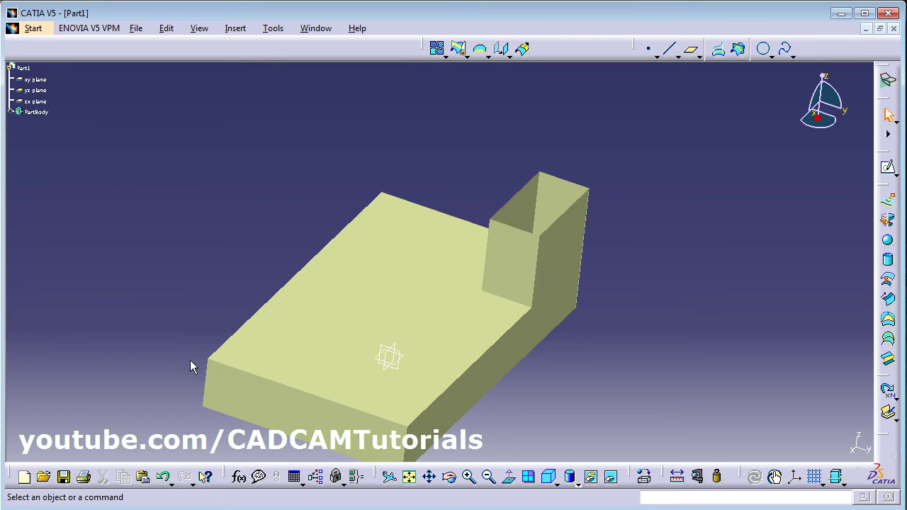
# - Undo the sketch hiding and the trim, and expand PartBody in the tree to check the corner extrusion
pyautogui.click(165, 478)
pyautogui.click(10, 111)
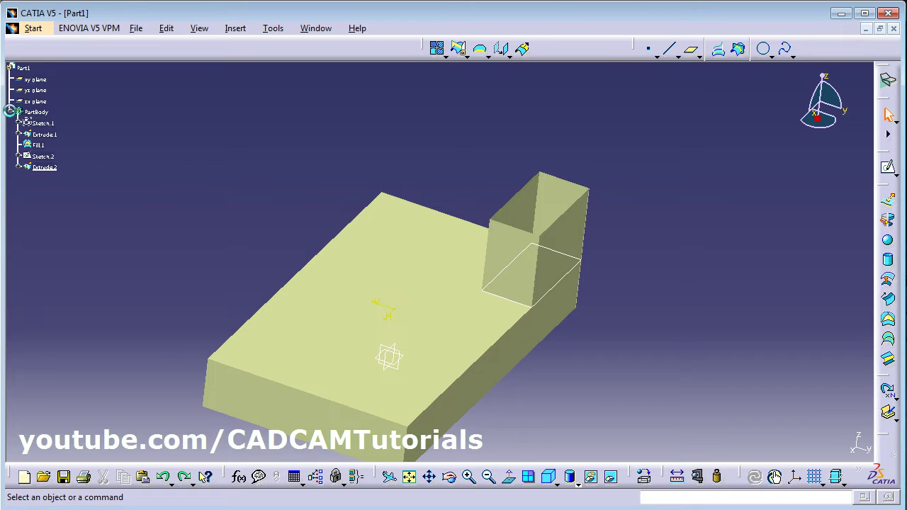
pyautogui.click(44, 168)
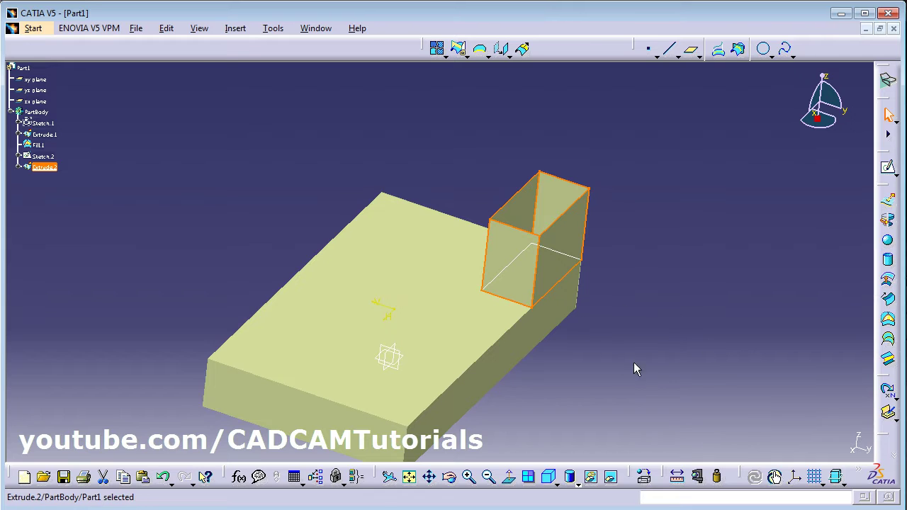
pyautogui.click(458, 130)
# - Translate a copy of the corner extrusion point to point, from its base's inner vertex to the diagonally opposite corner of the top face
pyautogui.moveTo(459, 177)
pyautogui.mouseDown(button='middle')
pyautogui.moveTo(448, 278)
pyautogui.moveTo(461, 177)
pyautogui.mouseUp(button='middle')
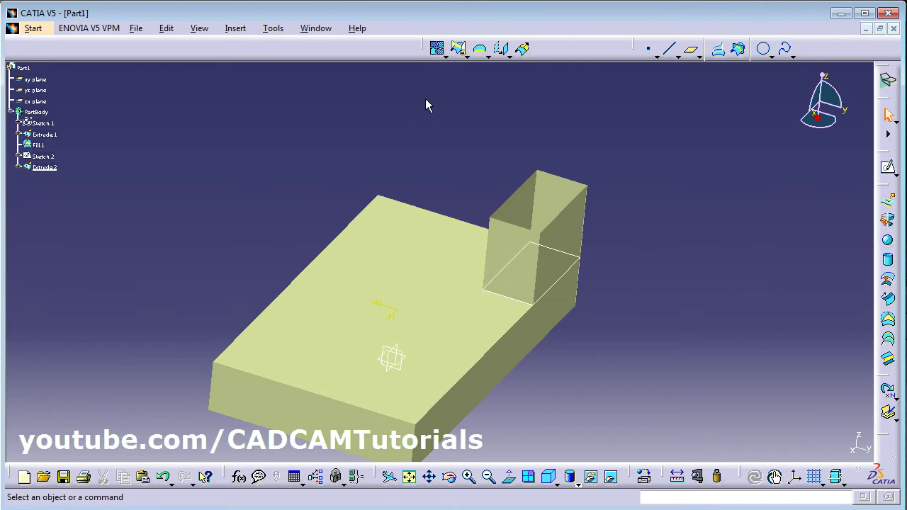
pyautogui.moveTo(423, 126); pyautogui.dragTo(381, 136, button='middle')
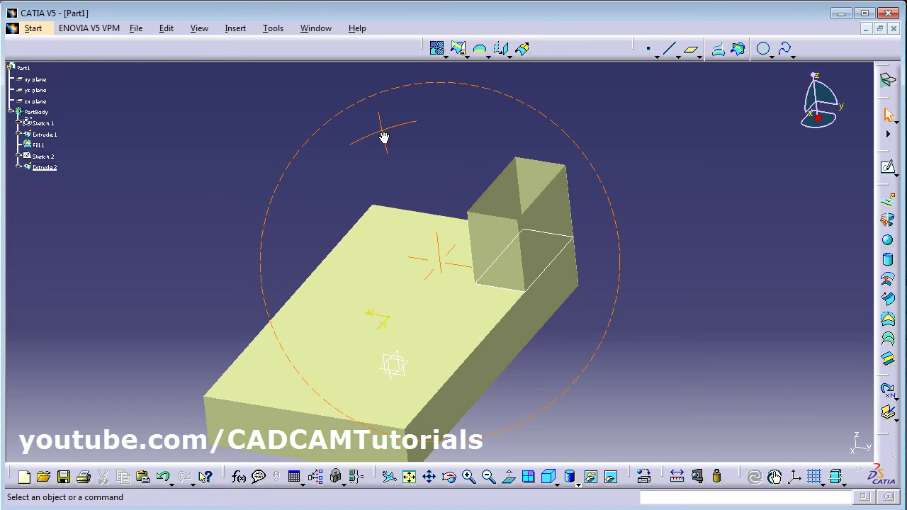
pyautogui.click(501, 51)
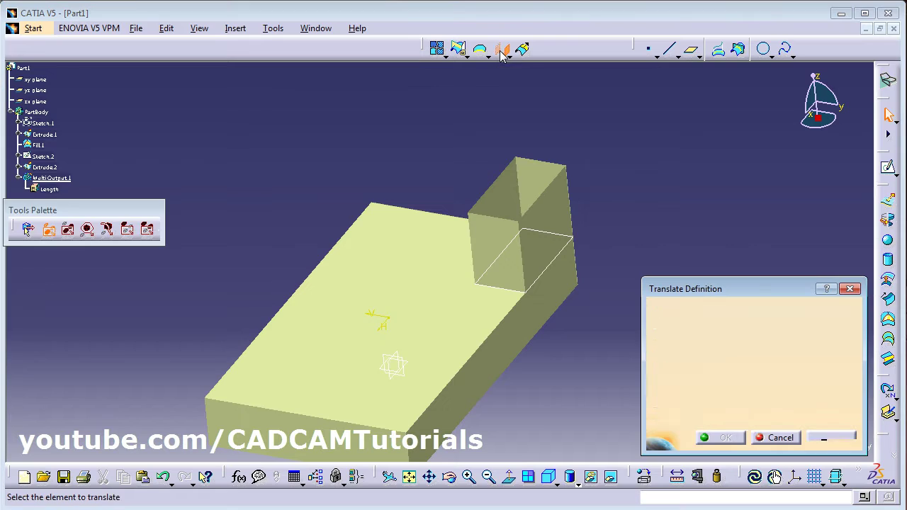
pyautogui.click(502, 244)
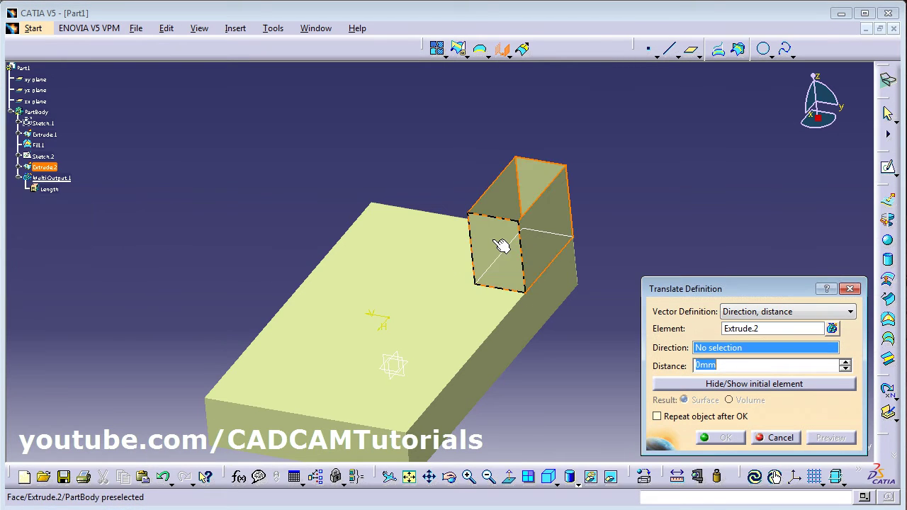
pyautogui.click(775, 310)
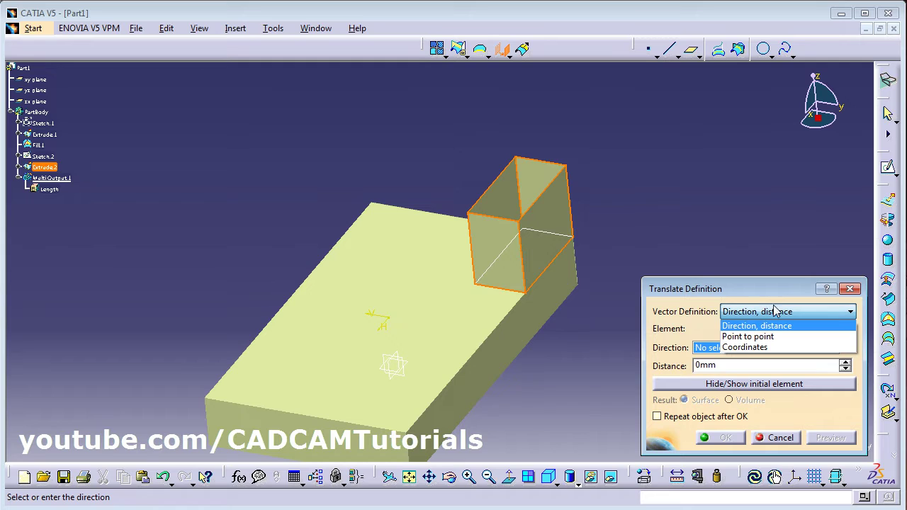
pyautogui.click(750, 337)
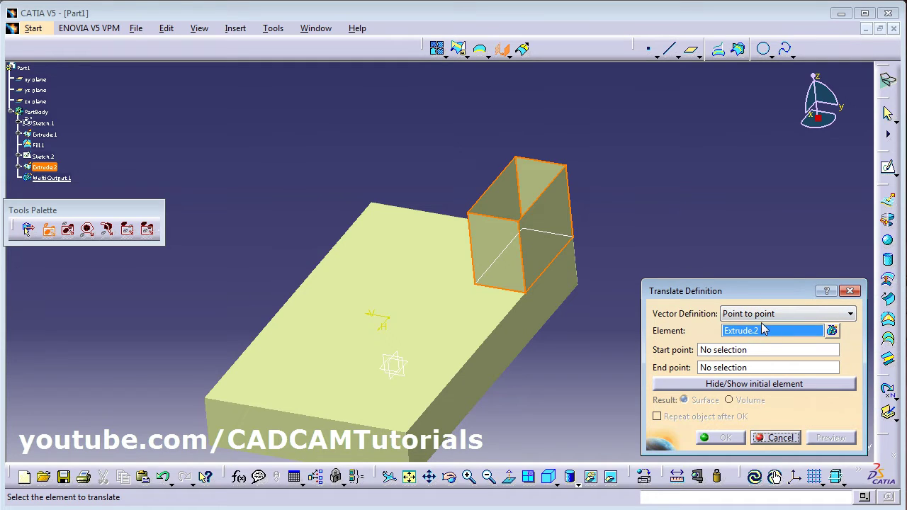
pyautogui.click(720, 352)
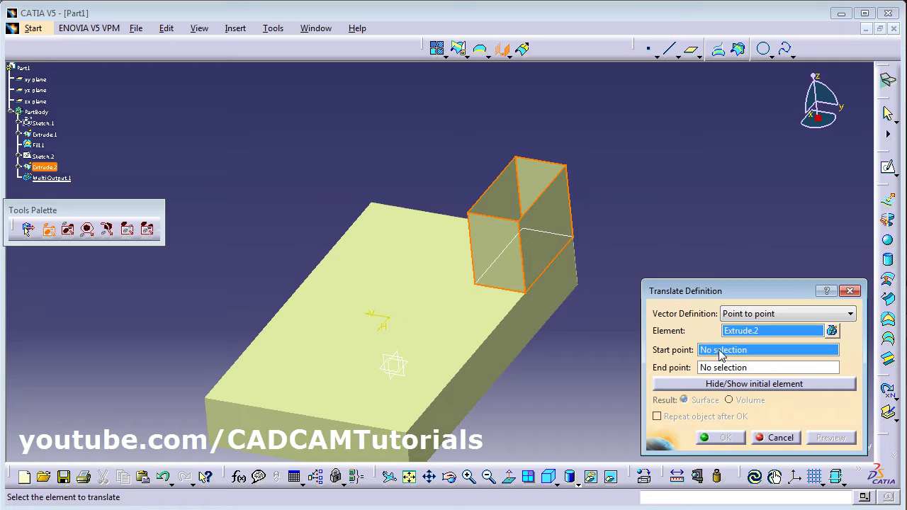
pyautogui.click(481, 288)
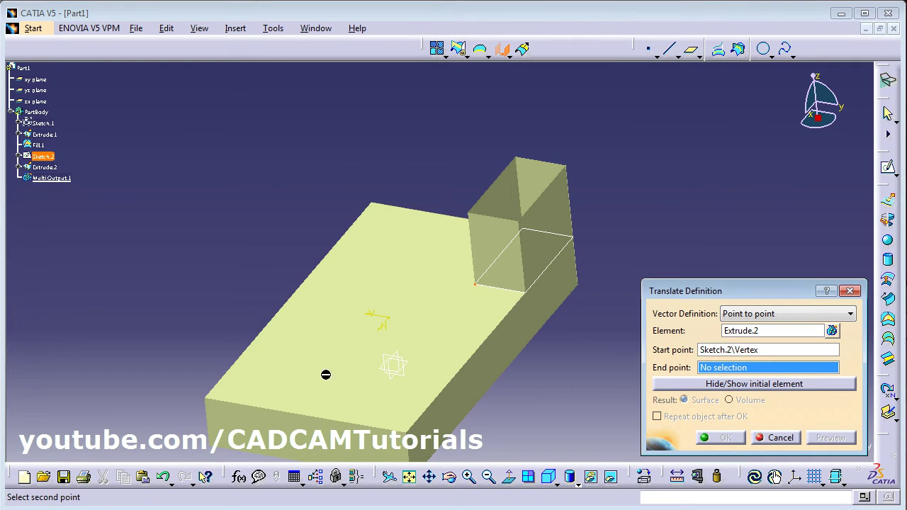
pyautogui.click(213, 401)
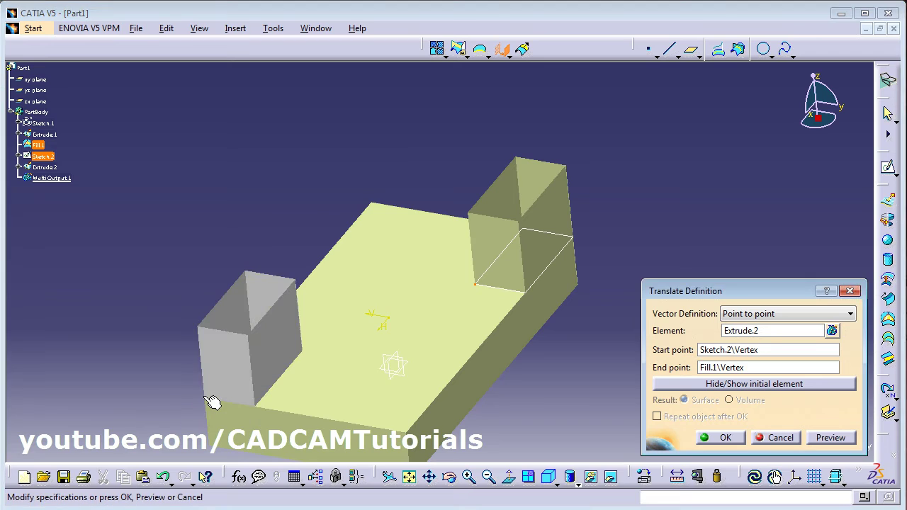
pyautogui.click(722, 438)
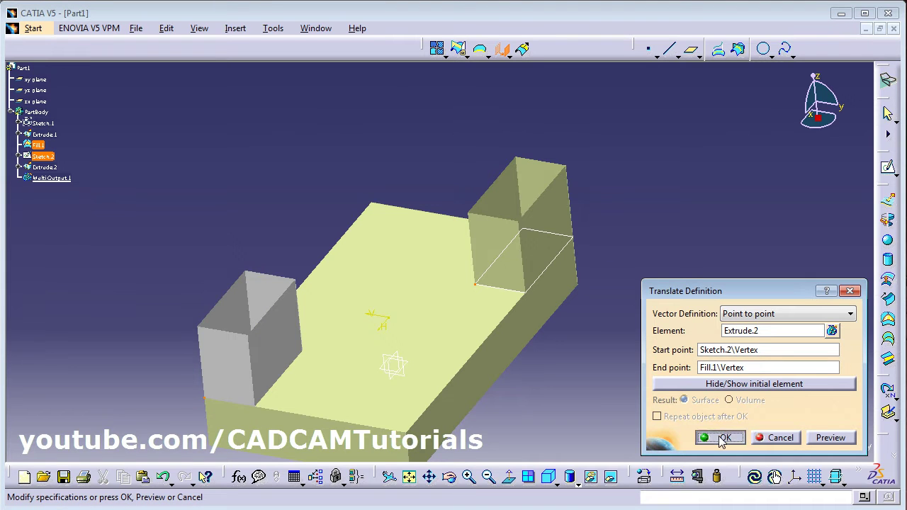
# - Trim Fill.1 with Extrude.2, keeping the upright walls and removing the top face patch inside the original upright
pyautogui.moveTo(340, 188); pyautogui.dragTo(384, 235, button='middle')
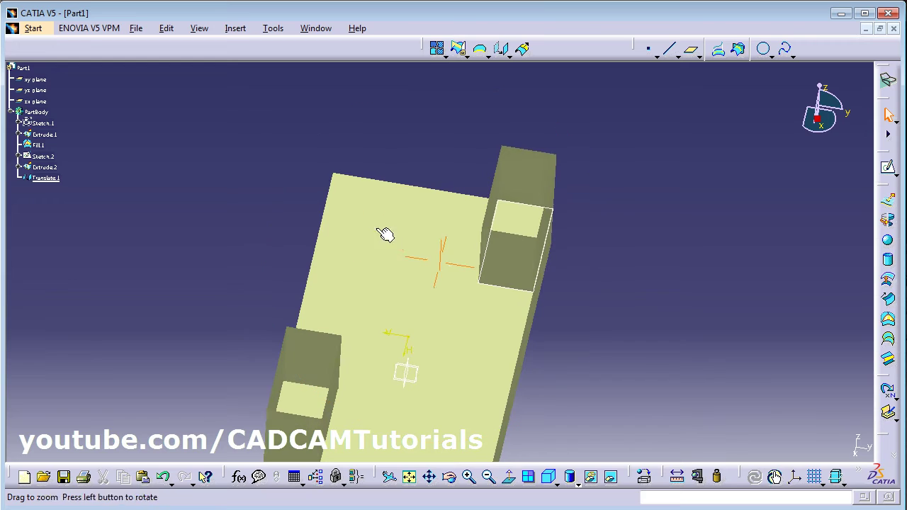
pyautogui.click(459, 51)
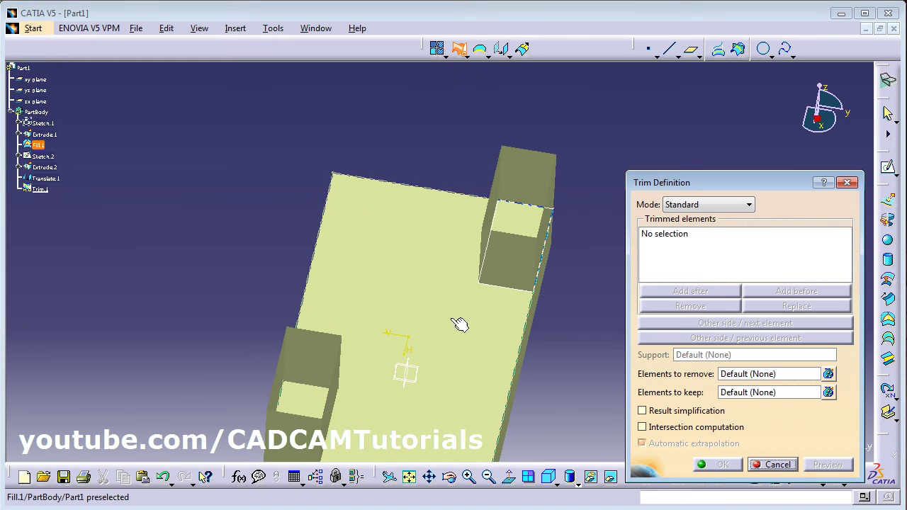
pyautogui.click(436, 362)
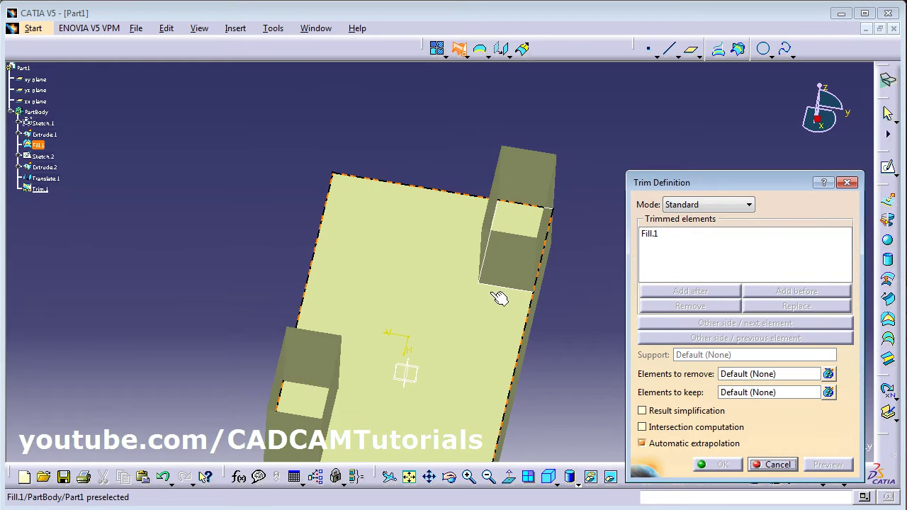
pyautogui.click(495, 248)
pyautogui.moveTo(502, 261); pyautogui.dragTo(425, 173, button='middle')
pyautogui.click(723, 464)
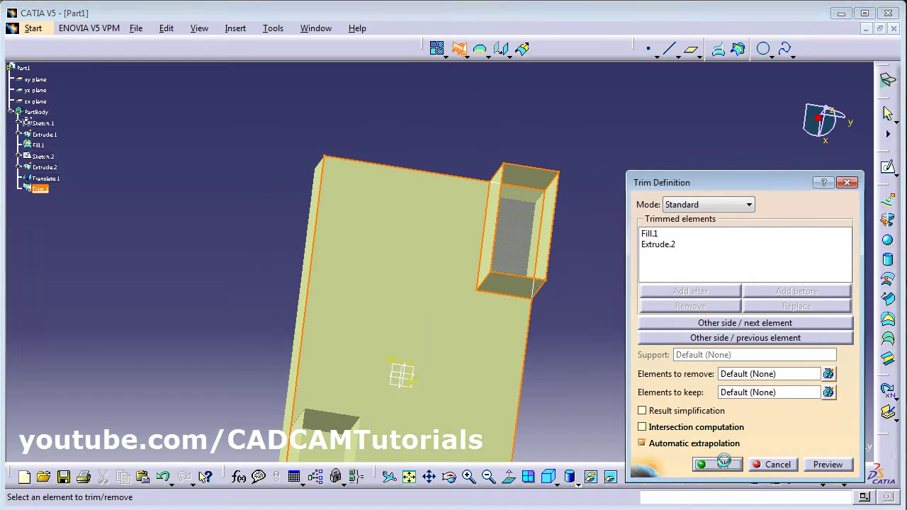
# - Trim Trim.1 with Translate.1, keeping the walls and removing the top face patch inside the translated upright
pyautogui.moveTo(338, 310); pyautogui.dragTo(312, 134, button='middle')
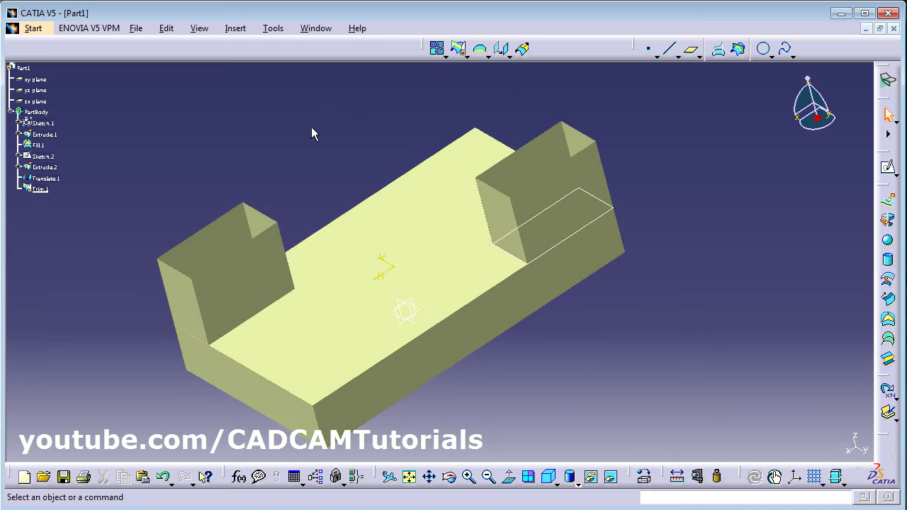
pyautogui.click(459, 48)
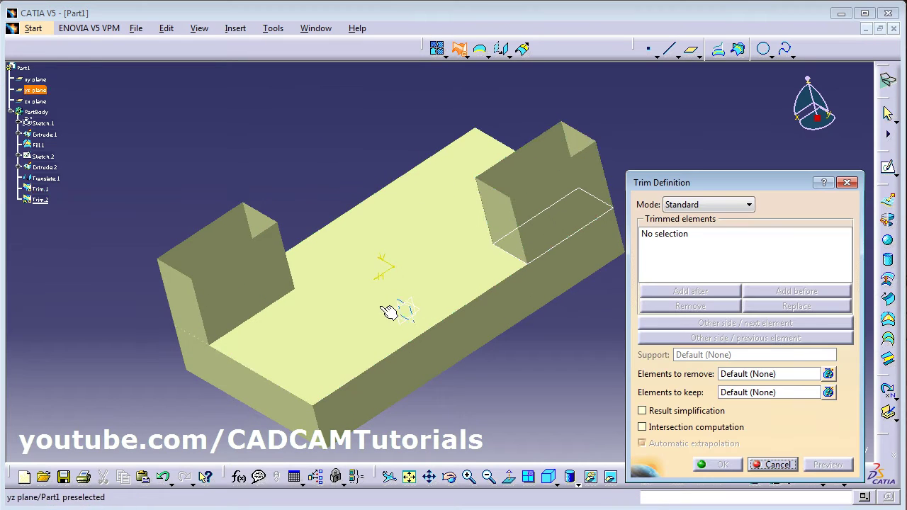
pyautogui.click(340, 309)
pyautogui.moveTo(303, 167); pyautogui.dragTo(299, 257, button='middle')
pyautogui.click(243, 266)
pyautogui.moveTo(242, 266); pyautogui.dragTo(314, 235, button='middle')
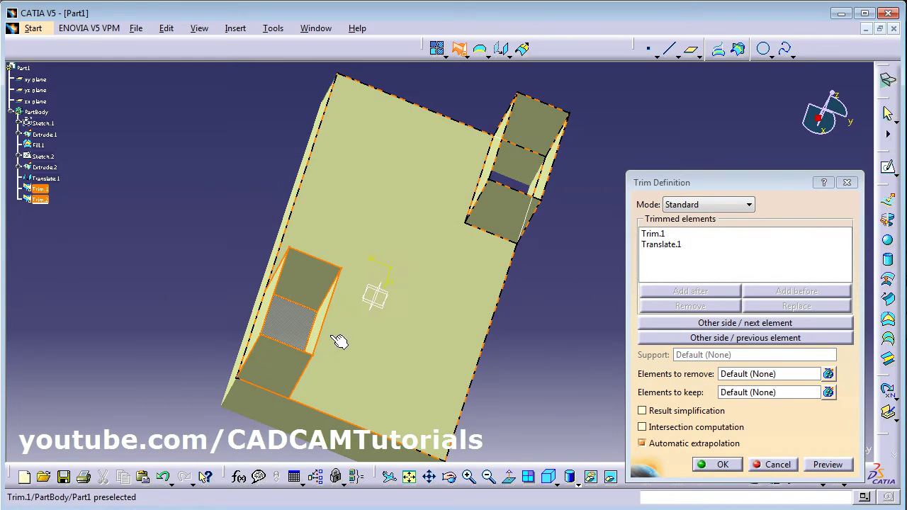
pyautogui.click(720, 466)
pyautogui.moveTo(556, 380); pyautogui.dragTo(419, 239, button='middle')
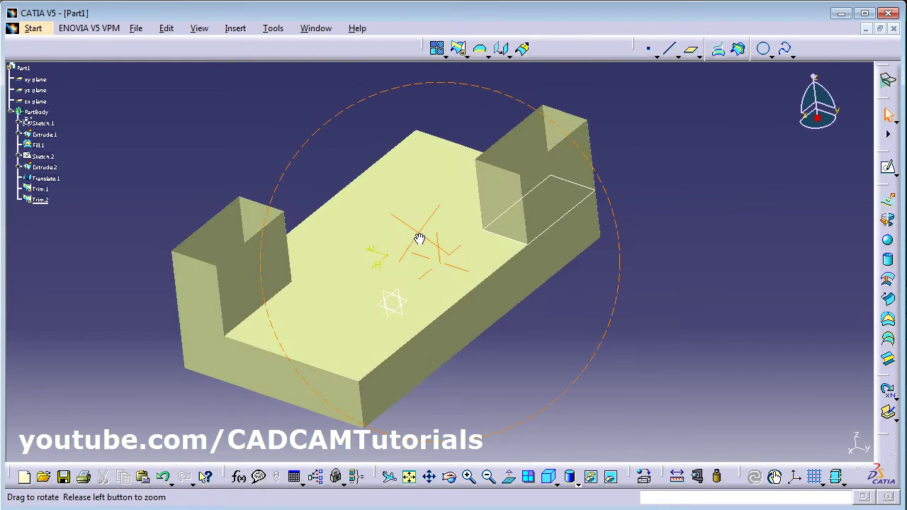
# - Hide the rectangle sketch that lies at the base of the original corner upright
pyautogui.click(591, 479)
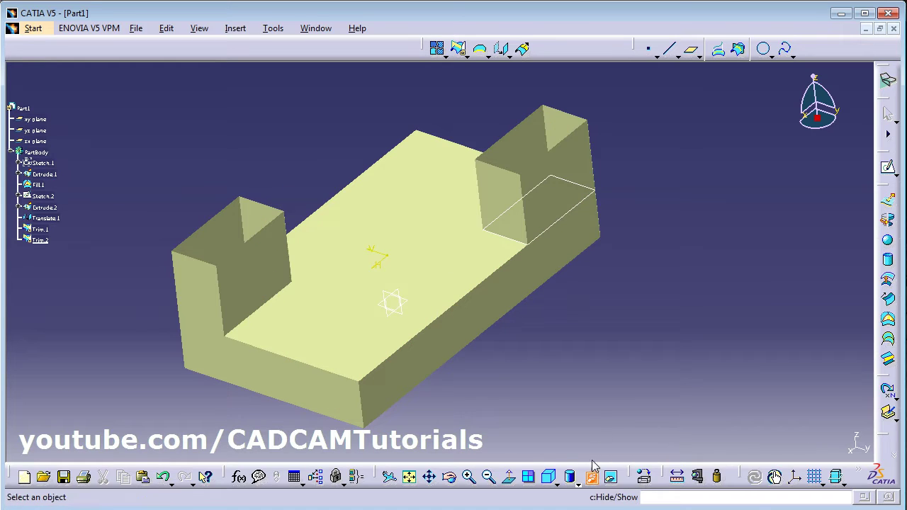
pyautogui.click(563, 227)
pyautogui.moveTo(389, 273)
pyautogui.mouseDown(button='middle')
pyautogui.moveTo(467, 341)
pyautogui.moveTo(455, 359)
pyautogui.moveTo(390, 300)
pyautogui.mouseUp(button='middle')
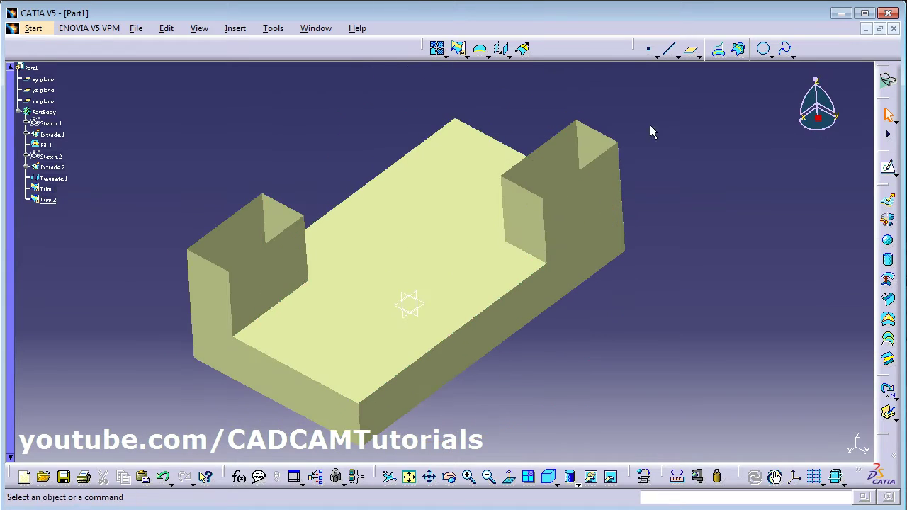
# - Fill the open top of the original corner upright, using its four upper edges as the closed boundary
pyautogui.moveTo(585, 146); pyautogui.dragTo(470, 235, button='middle')
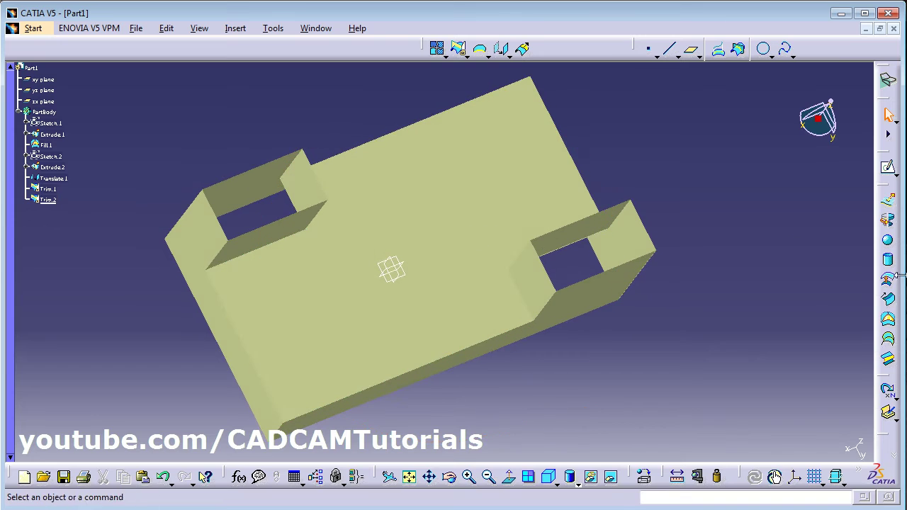
pyautogui.click(888, 319)
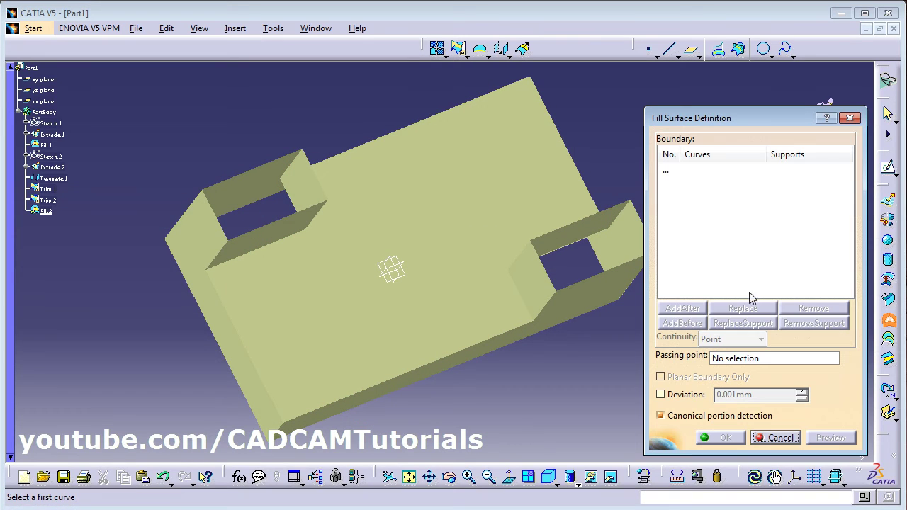
pyautogui.moveTo(435, 239); pyautogui.dragTo(334, 237, button='middle')
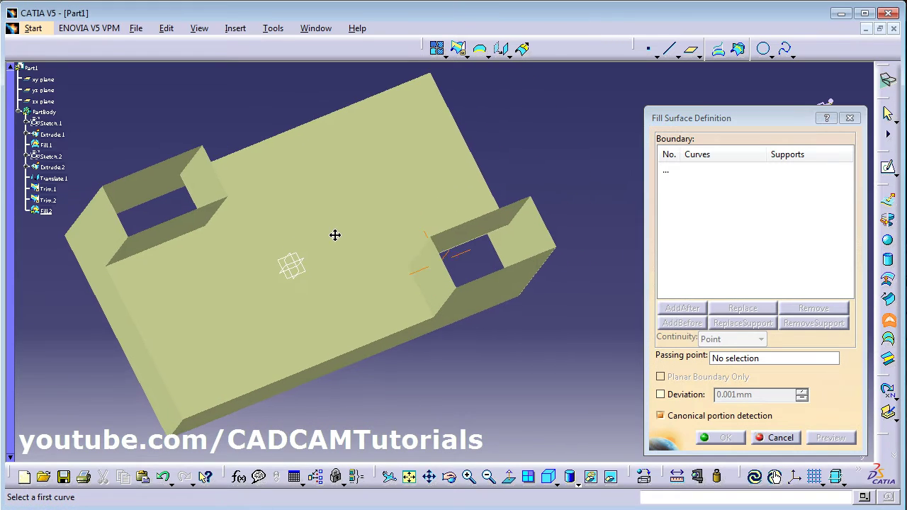
pyautogui.click(507, 275)
pyautogui.click(454, 267)
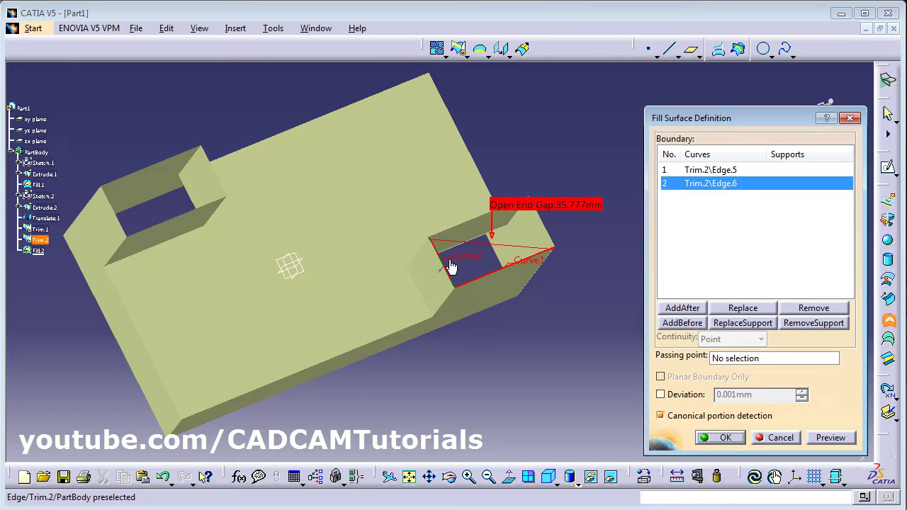
pyautogui.click(478, 227)
pyautogui.click(545, 231)
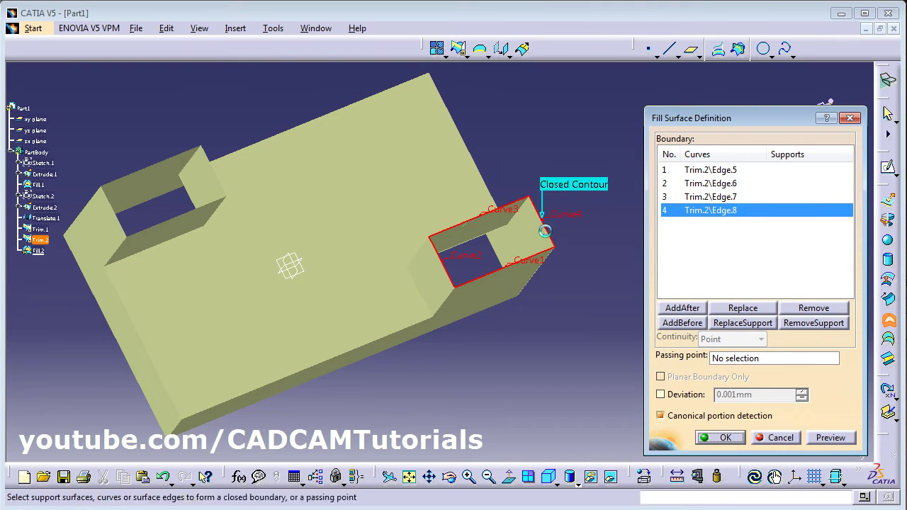
pyautogui.click(722, 435)
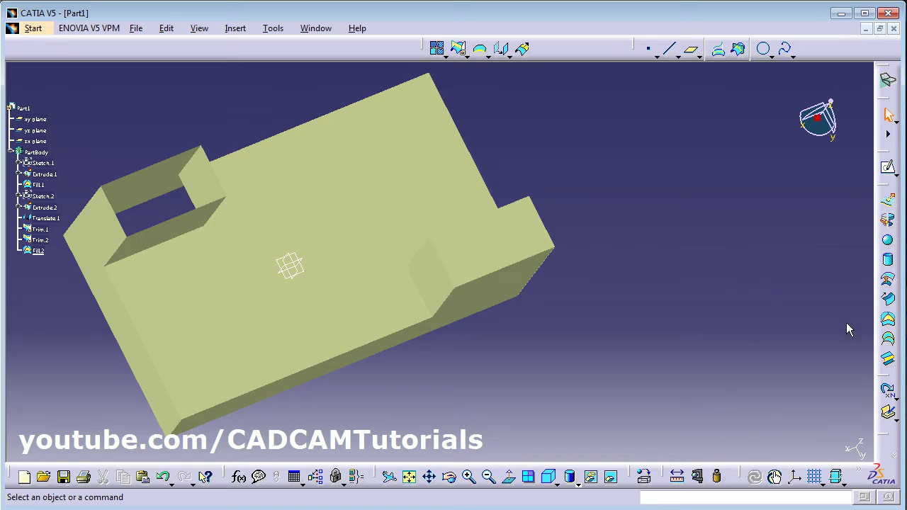
# - Fill the open top of the translated upright, using its four upper edges as the closed boundary
pyautogui.click(888, 320)
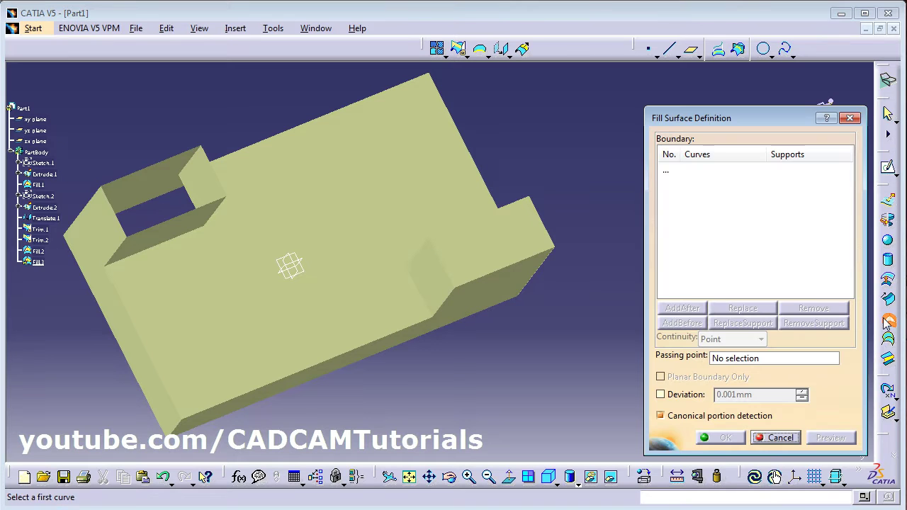
pyautogui.click(163, 233)
pyautogui.click(129, 202)
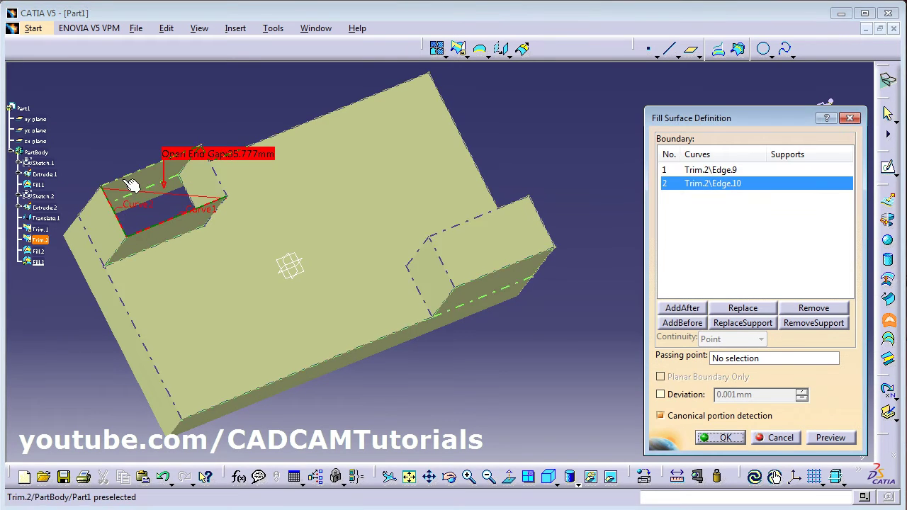
pyautogui.click(134, 176)
pyautogui.click(225, 188)
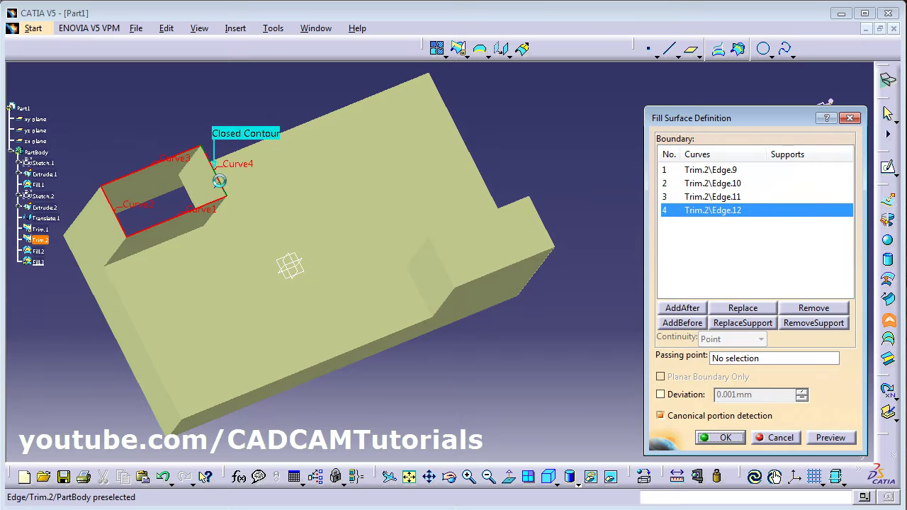
pyautogui.click(724, 439)
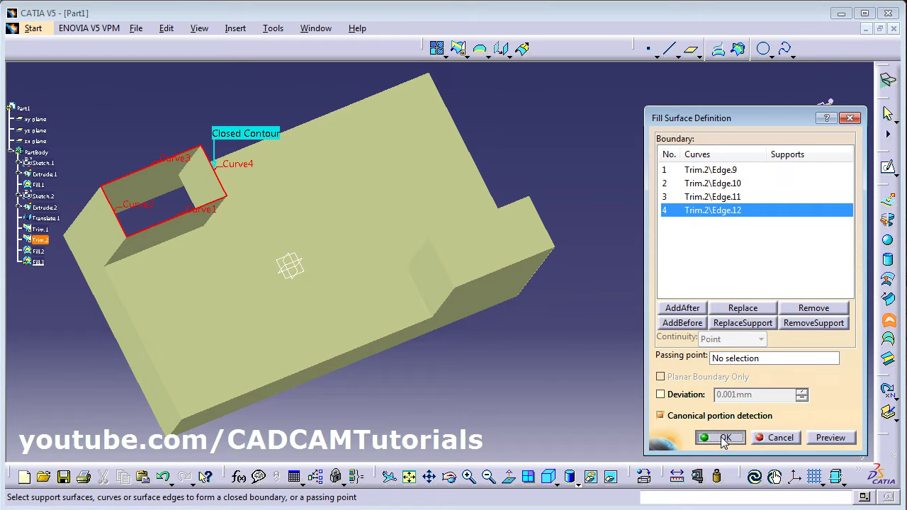
pyautogui.moveTo(530, 369)
pyautogui.mouseDown(button='middle')
pyautogui.moveTo(533, 224)
pyautogui.moveTo(510, 234)
pyautogui.mouseUp(button='middle')
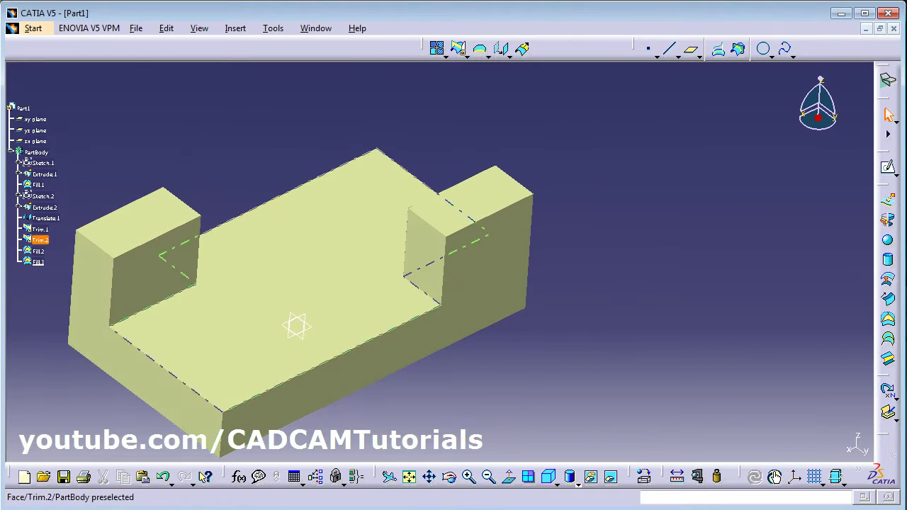
# - Check the opening in the reference drawing and sketch a centered rectangle about 32 by 26 mm at the origin on the base's top face
pyautogui.hotkey('alt', 'Tab')
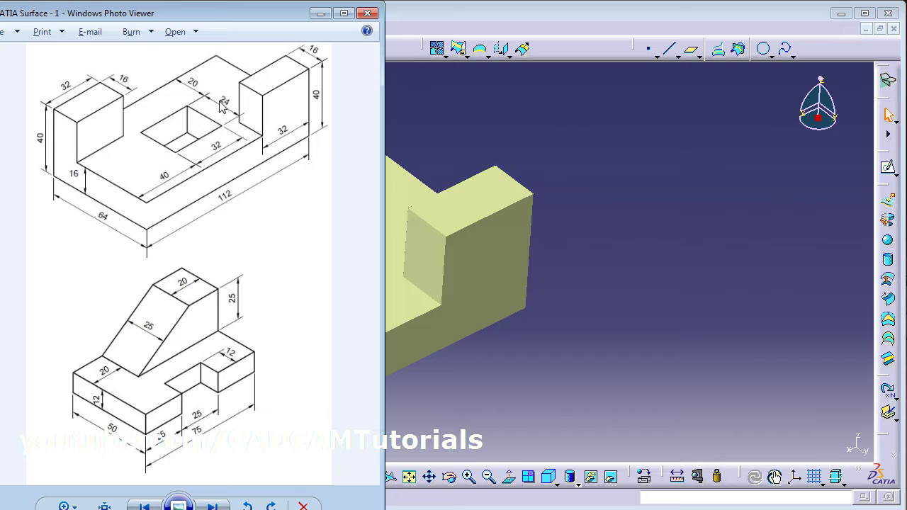
pyautogui.hotkey('alt', 'Tab')
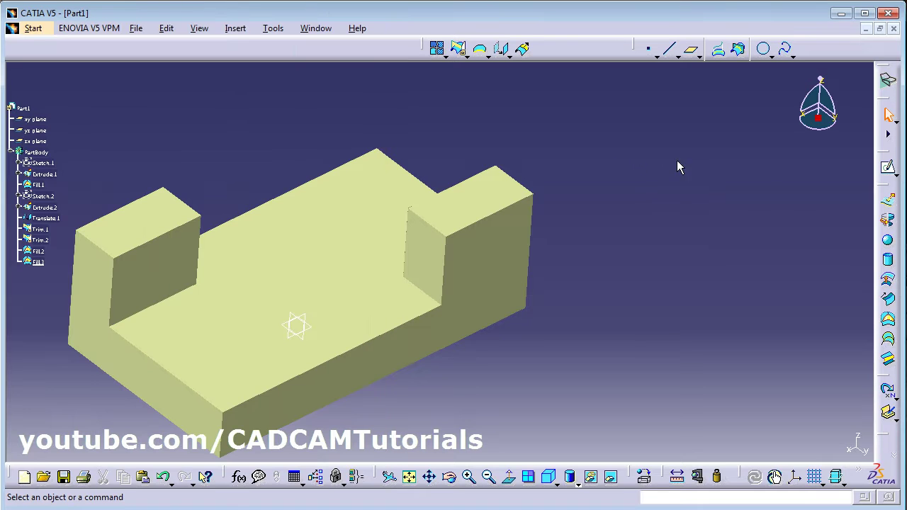
pyautogui.click(888, 167)
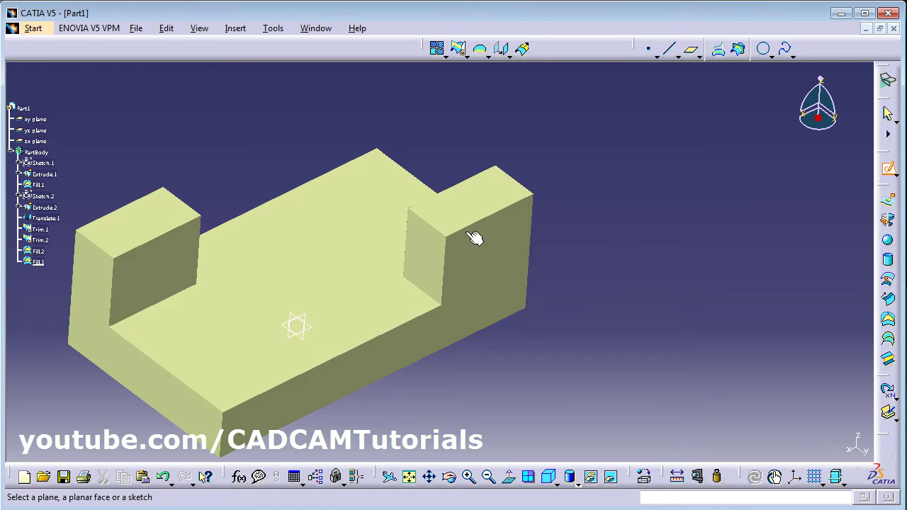
pyautogui.click(354, 279)
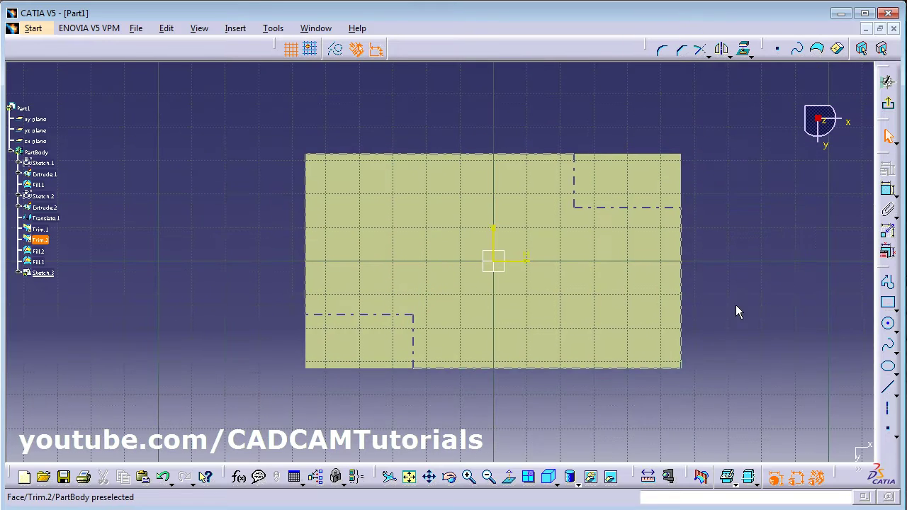
pyautogui.click(894, 306)
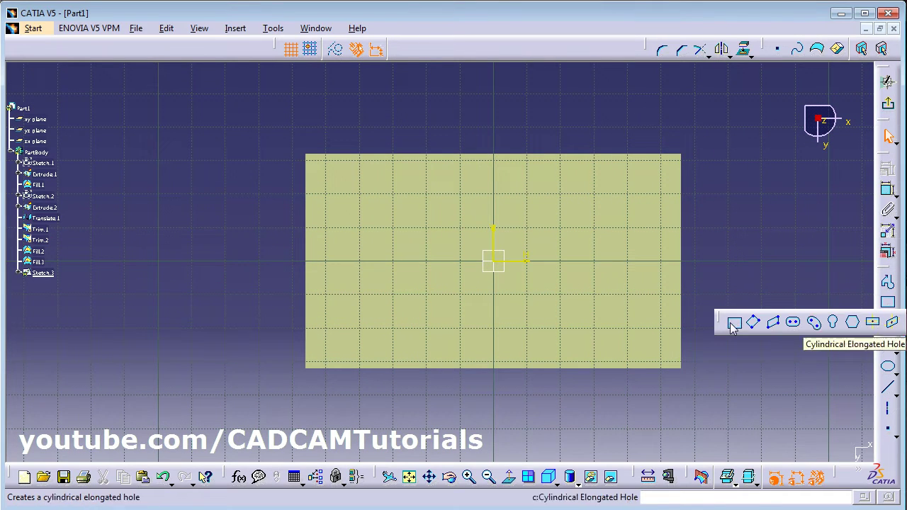
pyautogui.click(875, 323)
pyautogui.click(501, 263)
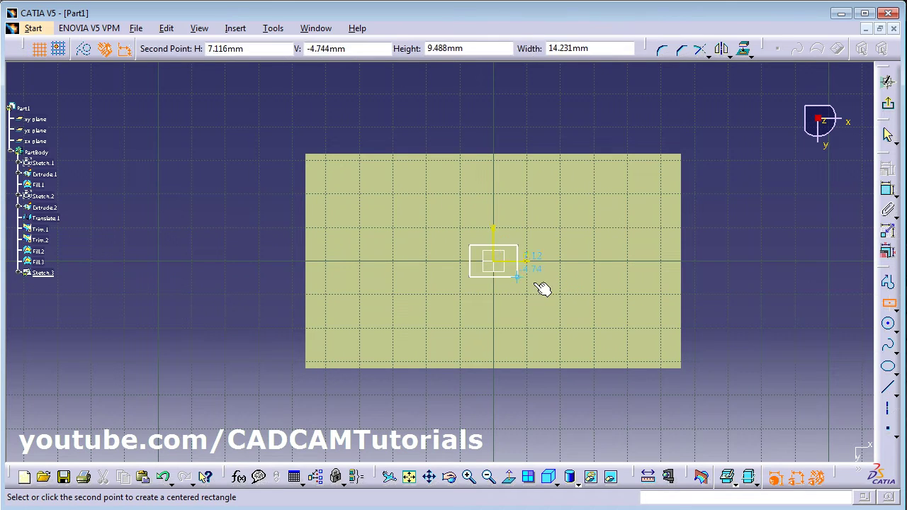
pyautogui.click(547, 306)
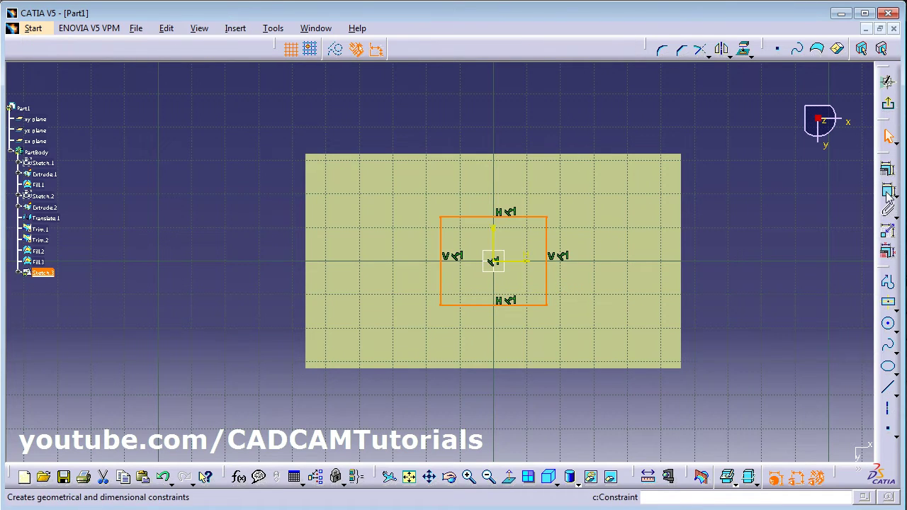
# - Dimension the centered rectangle's horizontal side and set it to 32 mm, checking the value against the reference drawing
pyautogui.click(887, 188)
pyautogui.click(509, 309)
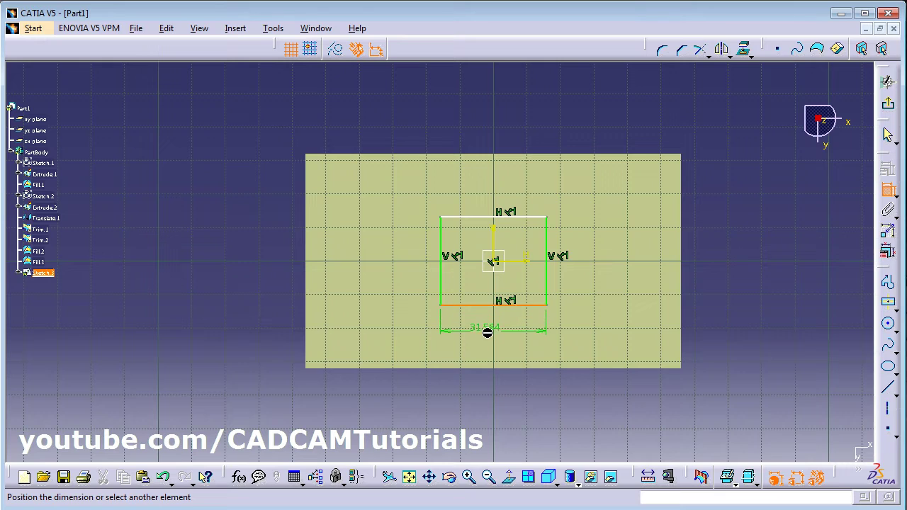
pyautogui.click(491, 331)
pyautogui.doubleClick(491, 330)
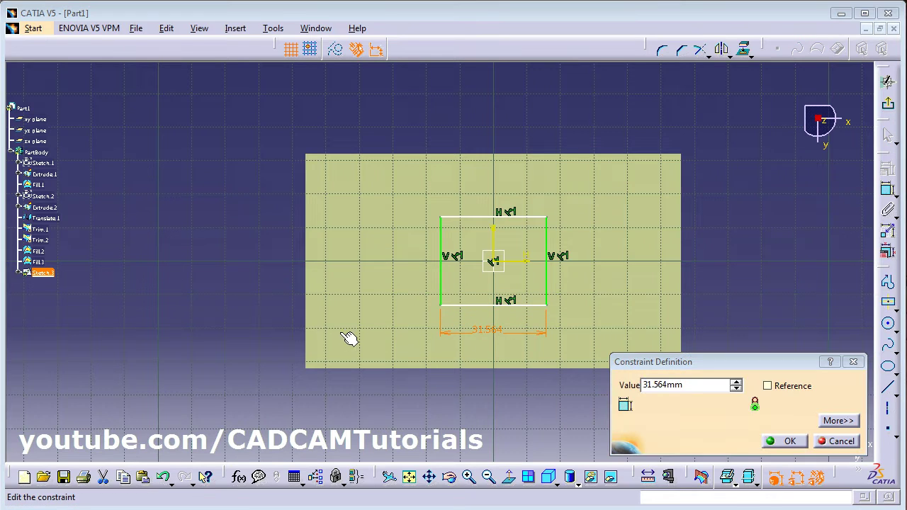
pyautogui.hotkey('alt', 'Tab')
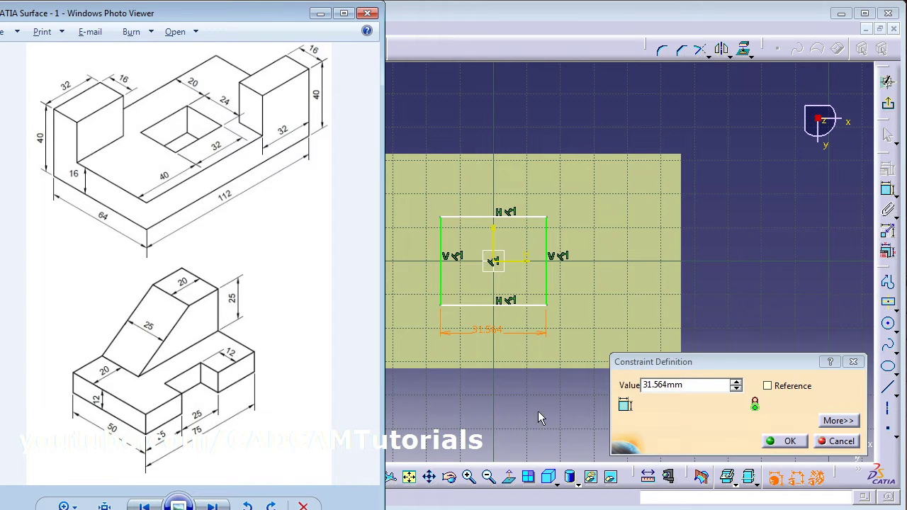
pyautogui.hotkey('alt', 'Tab')
pyautogui.moveTo(699, 386); pyautogui.dragTo(599, 376)
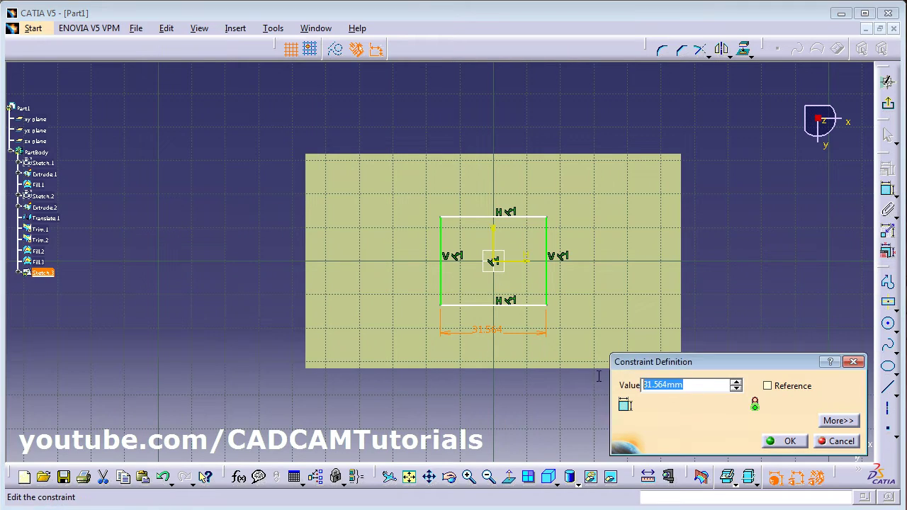
pyautogui.write('32')
pyautogui.press('Return')
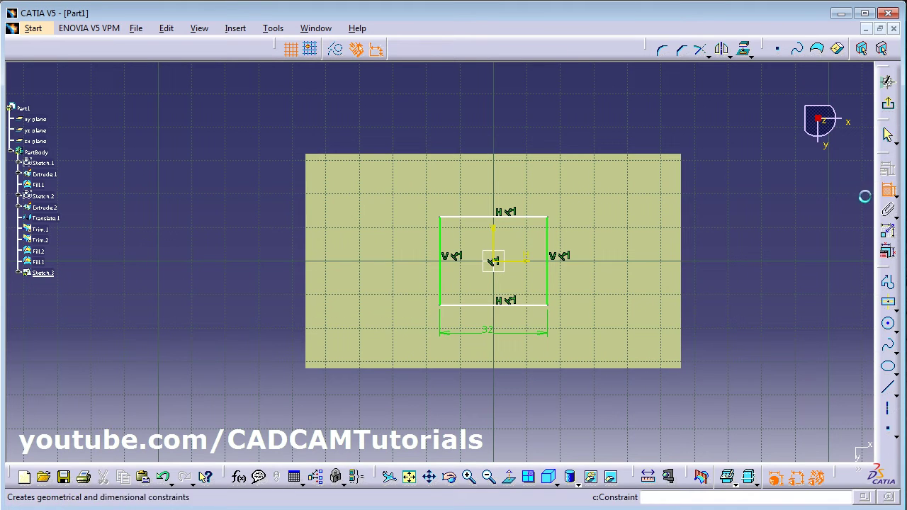
# - Dimension the rectangle's vertical side, set it to 24 mm and exit the sketch
pyautogui.click(888, 190)
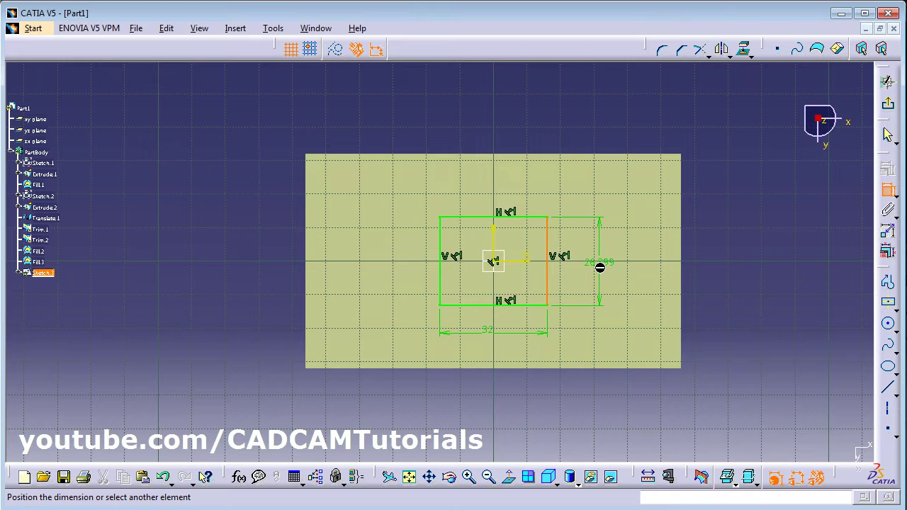
pyautogui.click(600, 264)
pyautogui.doubleClick(595, 268)
pyautogui.write('24')
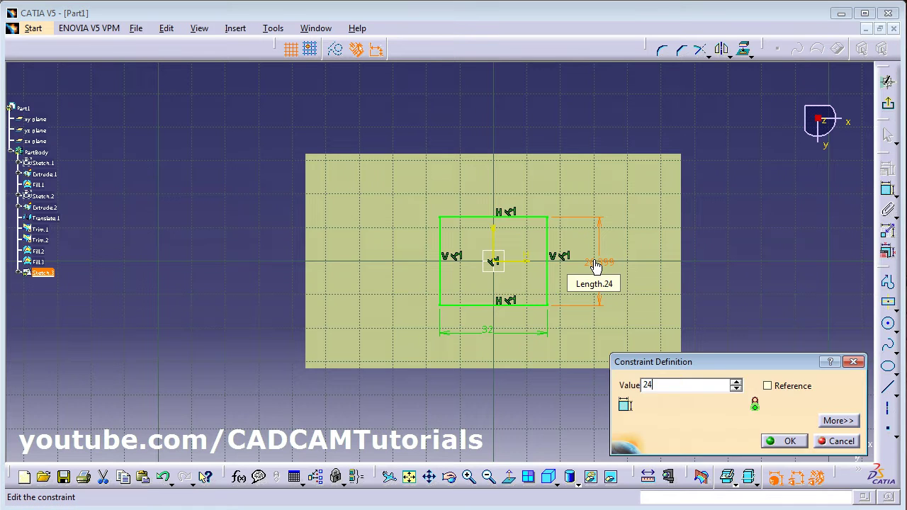
pyautogui.press('Return')
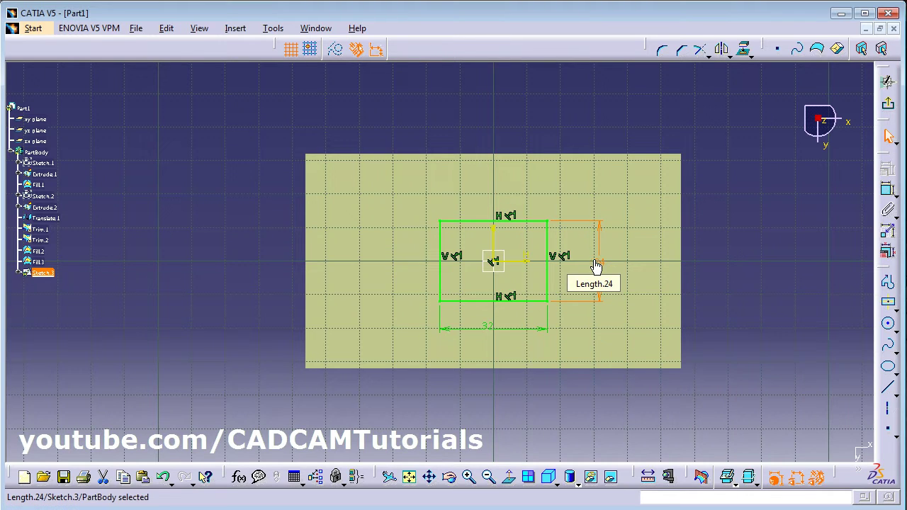
pyautogui.click(889, 106)
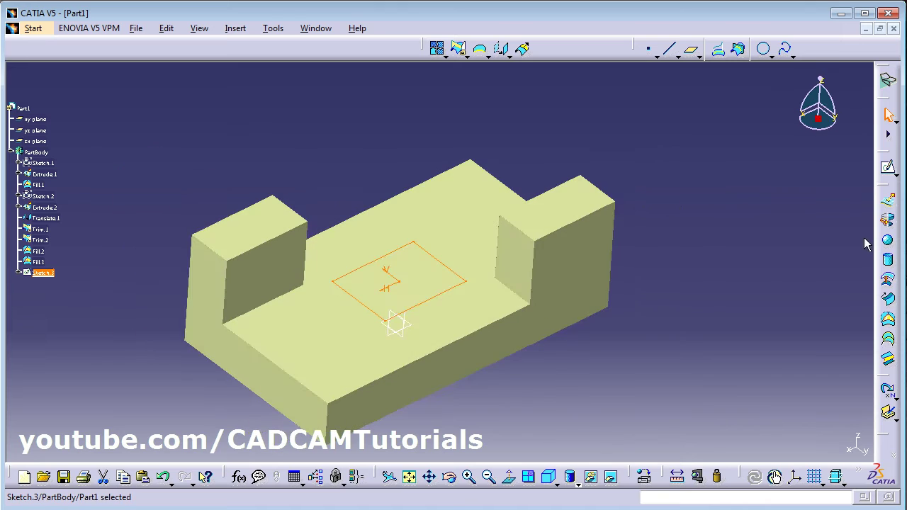
# - Extrude Sketch.3 as a surface 16 mm down through the base, checking the depth against the reference drawing
pyautogui.click(890, 205)
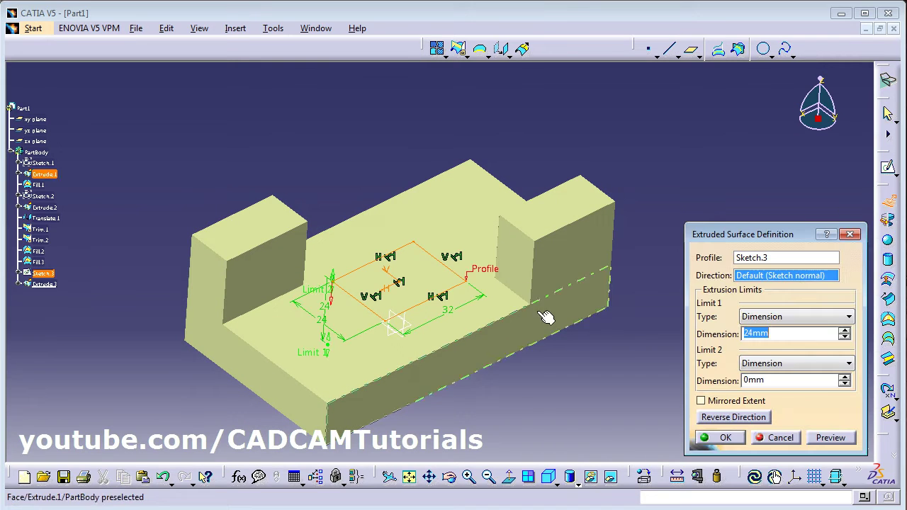
pyautogui.moveTo(421, 354); pyautogui.dragTo(352, 325, button='middle')
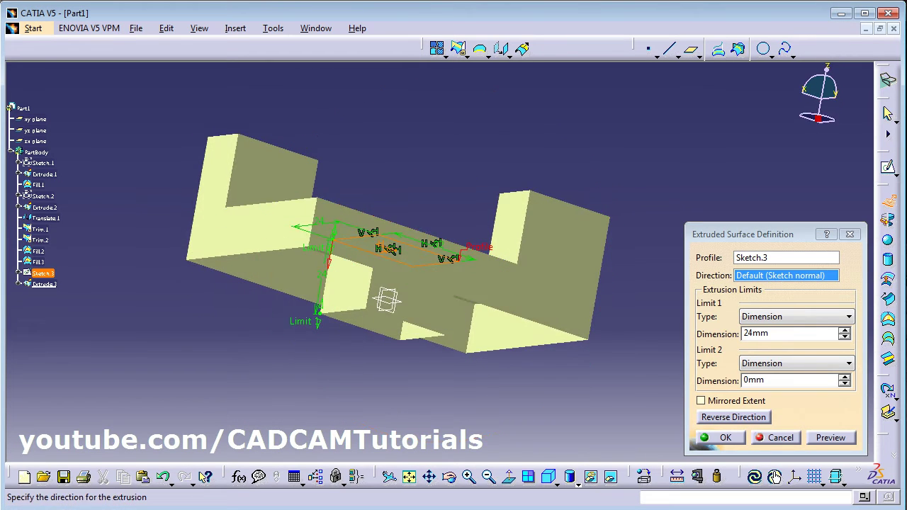
pyautogui.hotkey('alt', 'Tab')
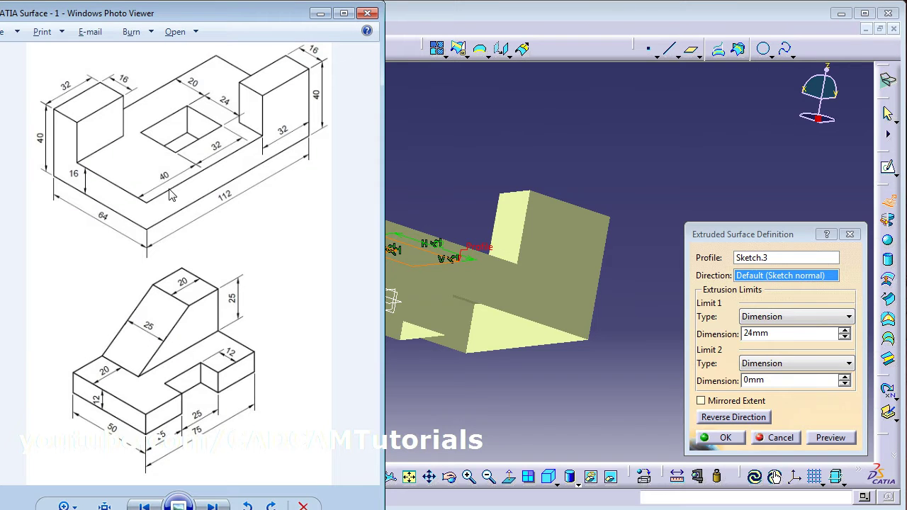
pyautogui.click(785, 335)
pyautogui.moveTo(785, 334); pyautogui.dragTo(721, 335)
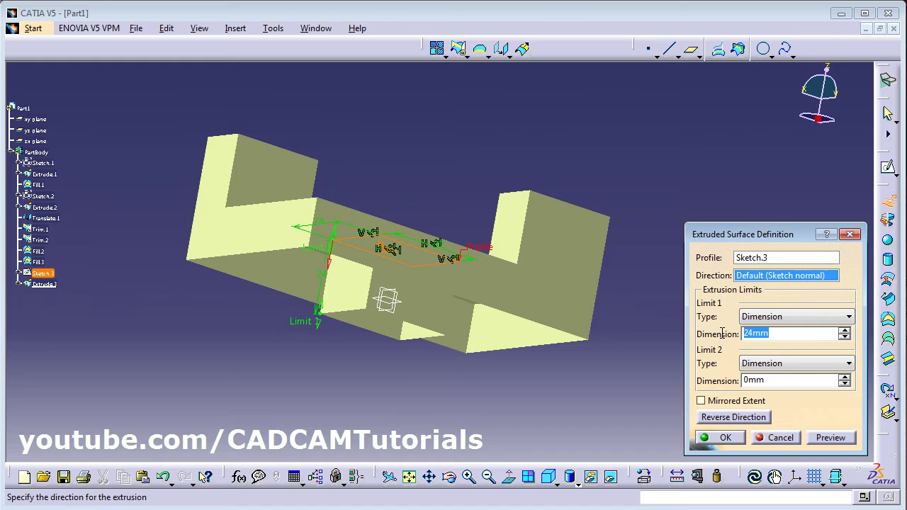
pyautogui.write('16')
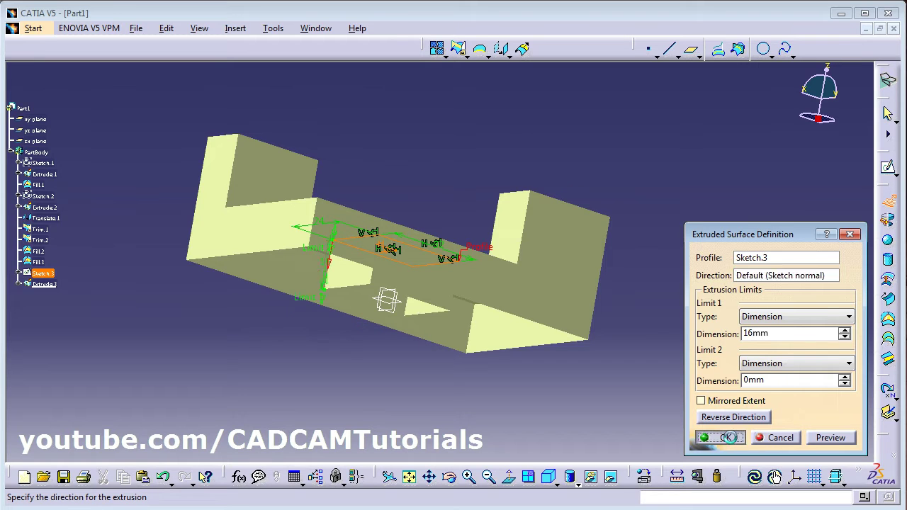
pyautogui.click(730, 438)
pyautogui.moveTo(415, 151); pyautogui.dragTo(415, 263, button='middle')
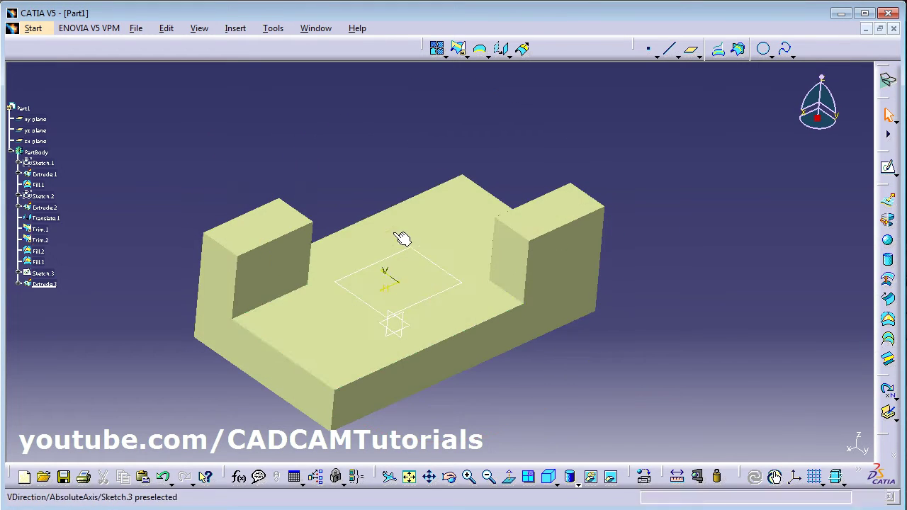
# - Trim the block's top surface (Trim.2) with the opening's walls (Extrude.3), cutting the rectangular central opening
pyautogui.moveTo(447, 318); pyautogui.dragTo(415, 151, button='middle')
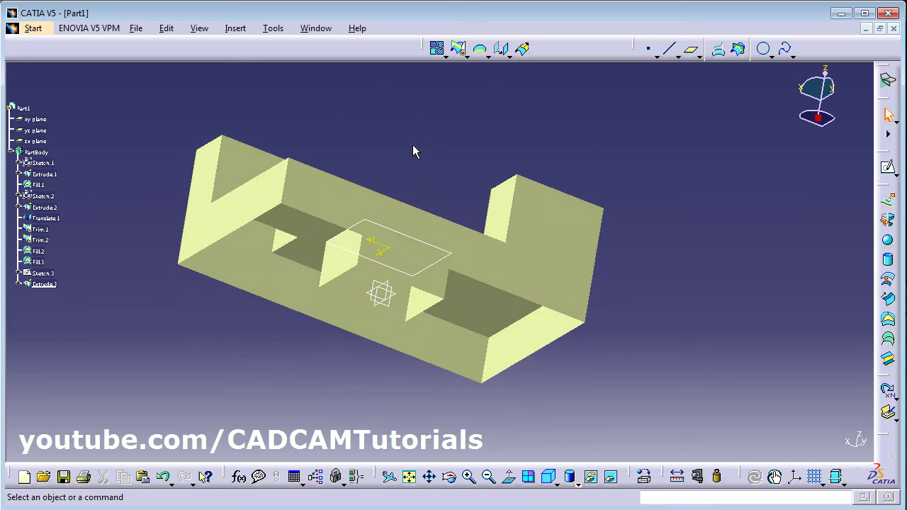
pyautogui.click(459, 50)
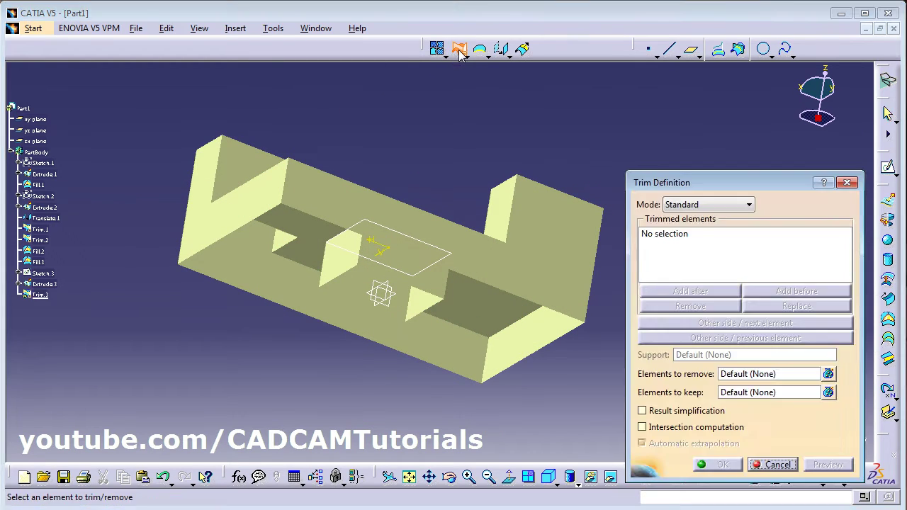
pyautogui.moveTo(396, 96); pyautogui.dragTo(397, 324, button='middle')
pyautogui.click(395, 363)
pyautogui.moveTo(395, 363); pyautogui.dragTo(415, 178, button='middle')
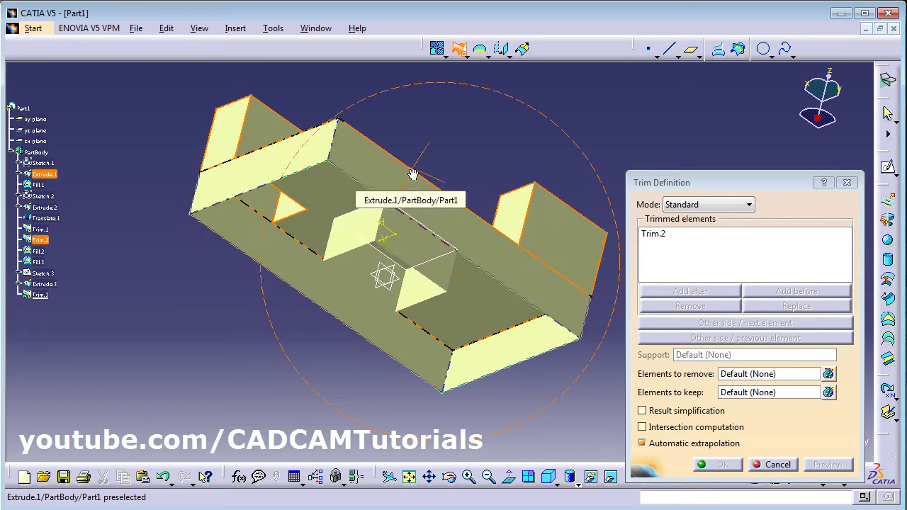
pyautogui.click(354, 241)
pyautogui.moveTo(409, 162); pyautogui.dragTo(399, 314, button='middle')
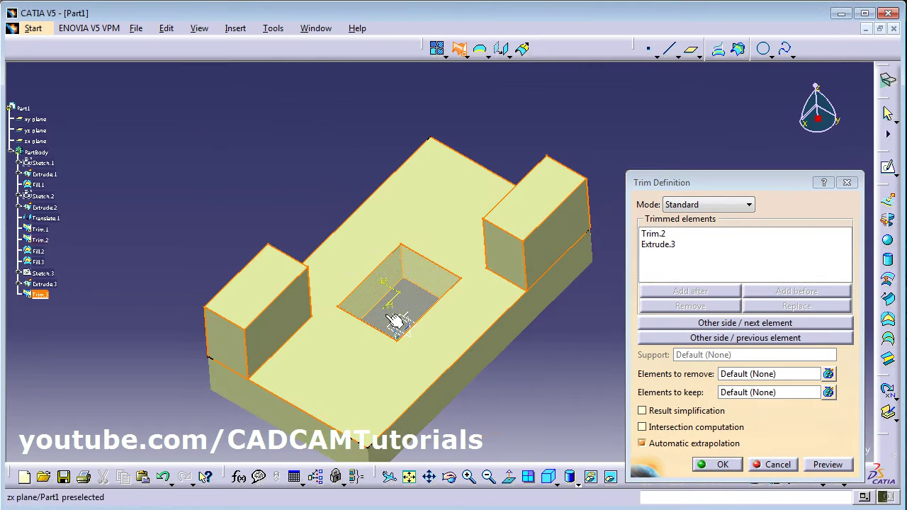
pyautogui.click(718, 465)
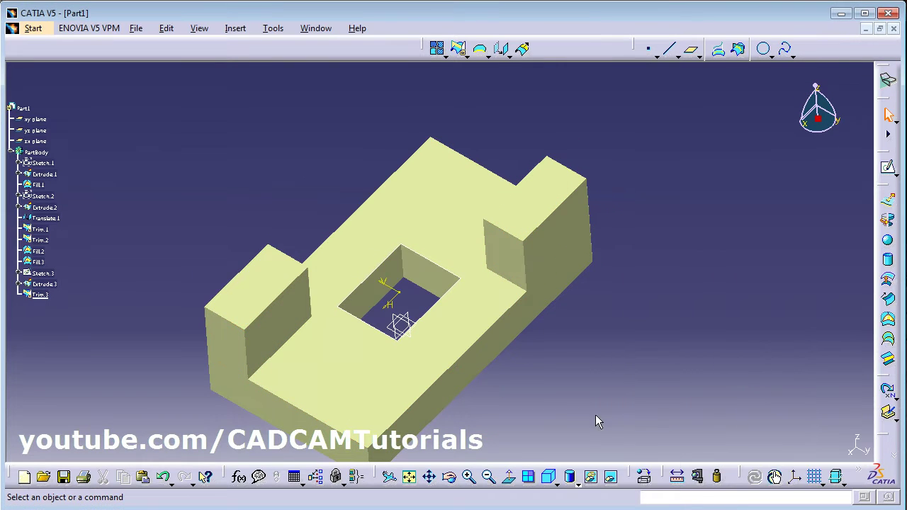
pyautogui.moveTo(439, 365); pyautogui.dragTo(543, 279, button='middle')
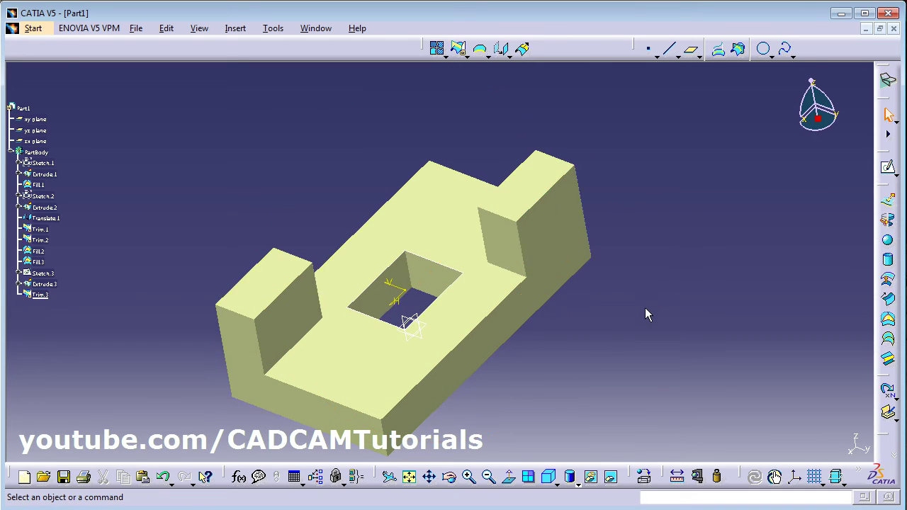
pyautogui.click(34, 28)
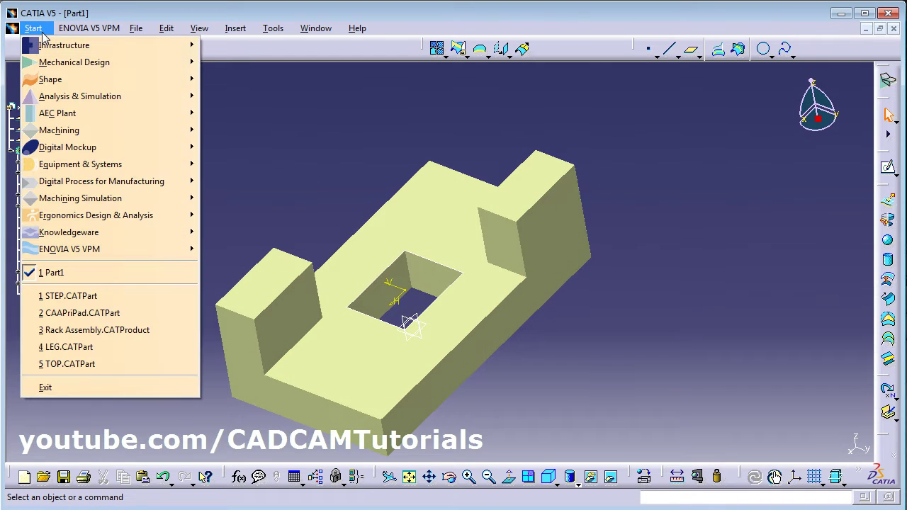
pyautogui.moveTo(75, 62)
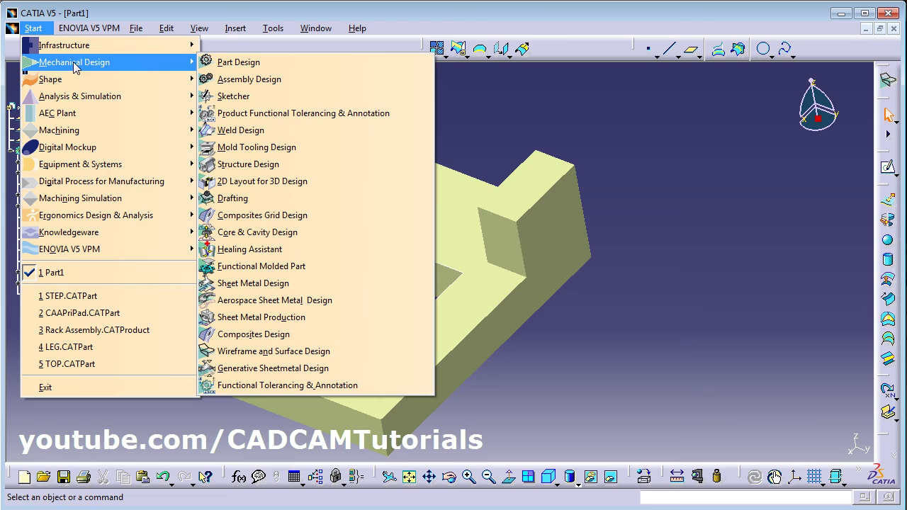
pyautogui.click(243, 62)
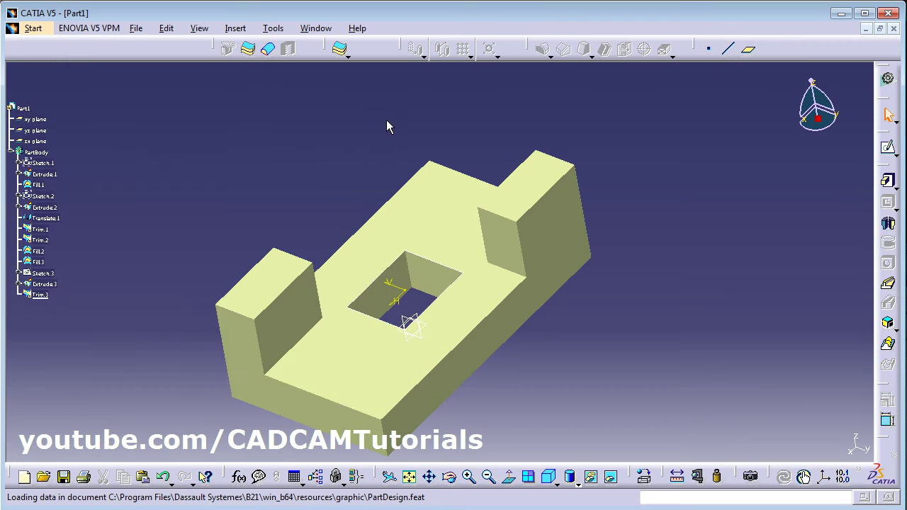
pyautogui.click(270, 54)
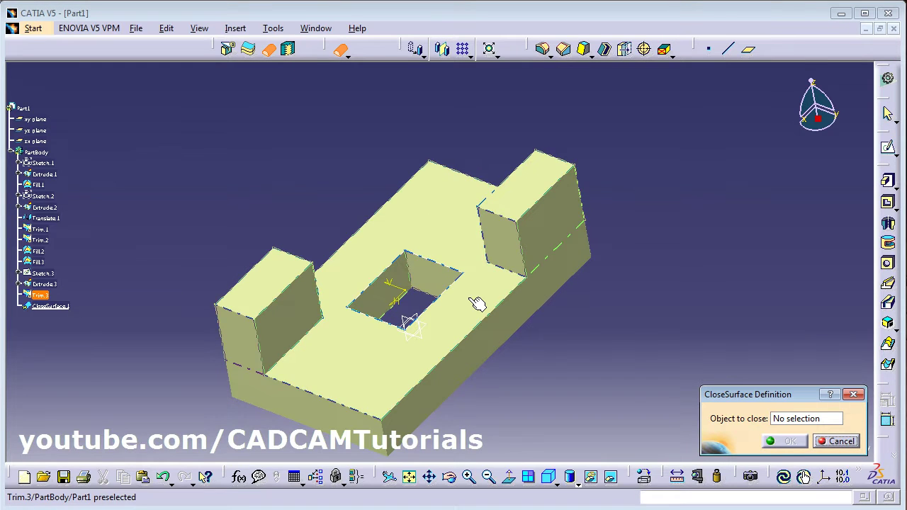
pyautogui.click(841, 440)
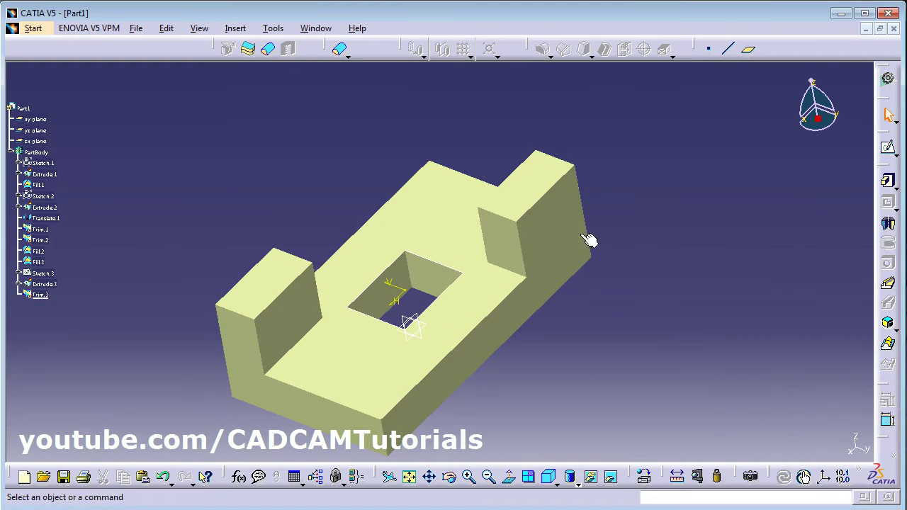
pyautogui.click(465, 353)
pyautogui.click(626, 336)
pyautogui.click(33, 28)
pyautogui.moveTo(74, 62)
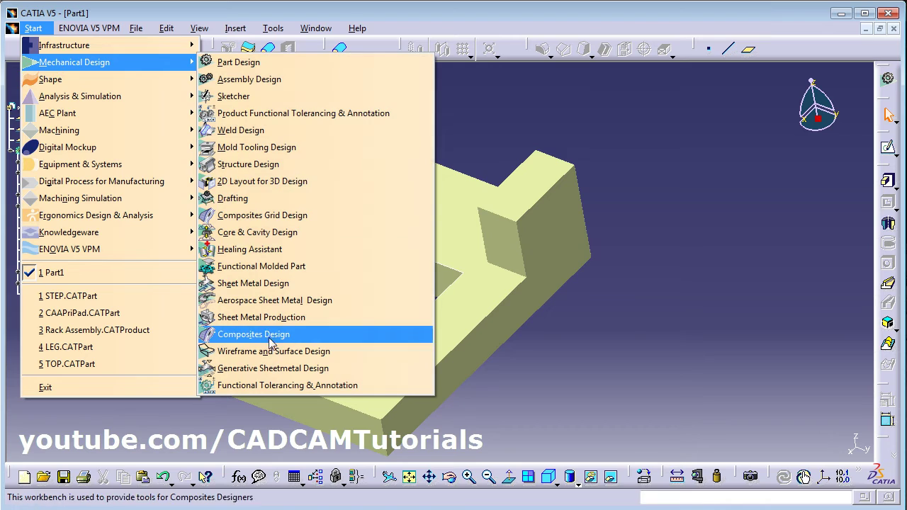
pyautogui.click(266, 351)
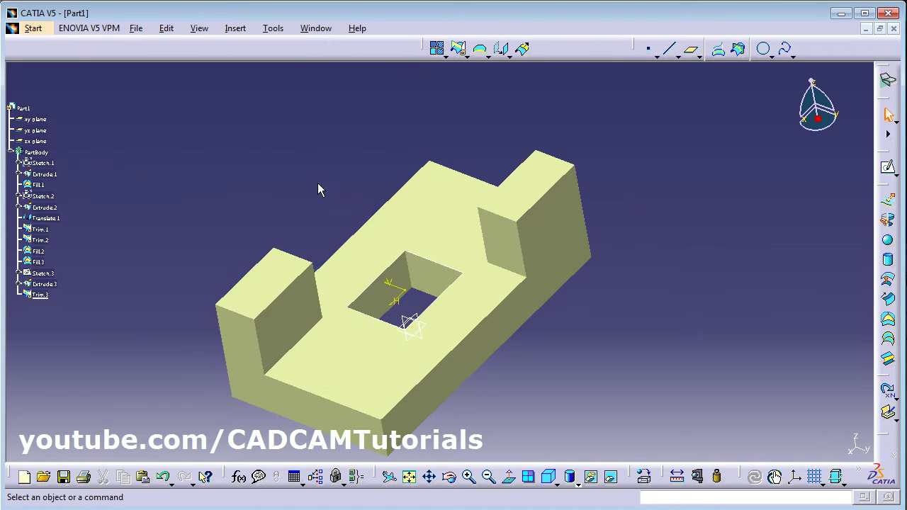
# - Join the trimmed surface Trim.3 with the base's side walls Extrude.1 using the 0.001 mm merging distance
pyautogui.click(436, 51)
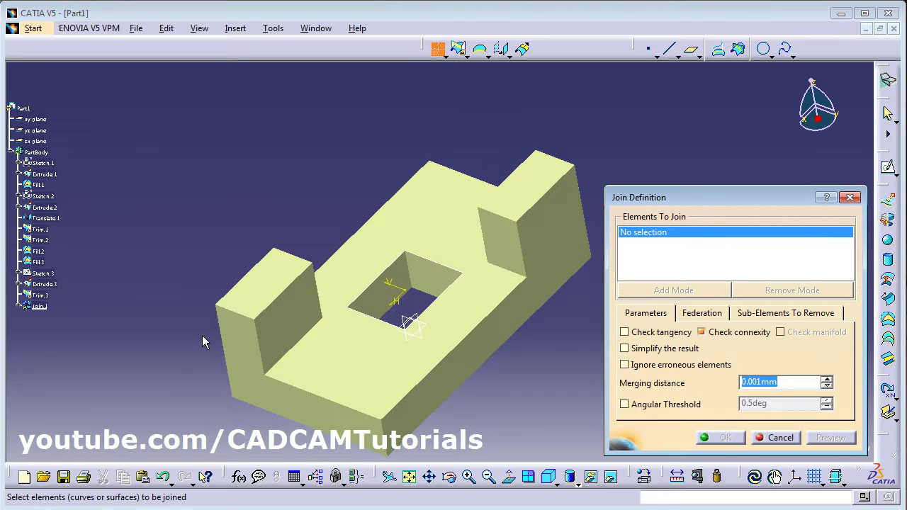
pyautogui.click(300, 334)
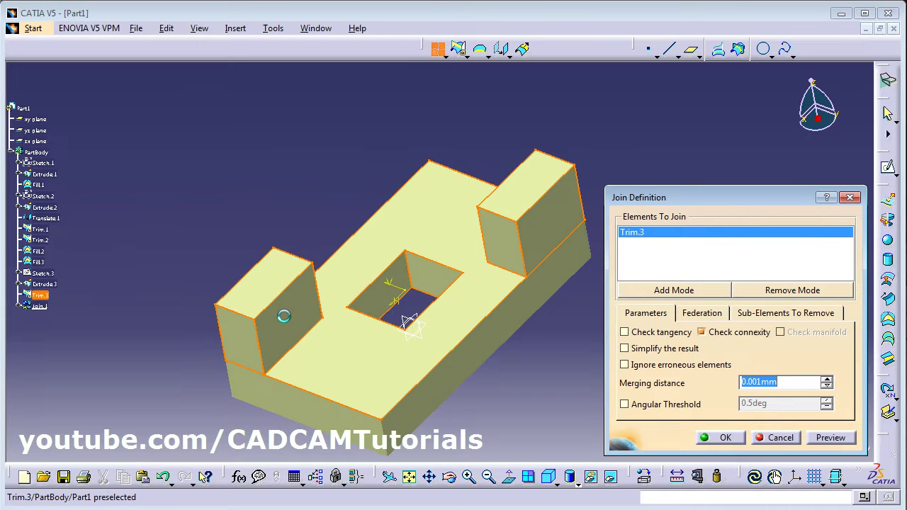
pyautogui.click(339, 426)
pyautogui.moveTo(338, 426); pyautogui.dragTo(383, 333, button='middle')
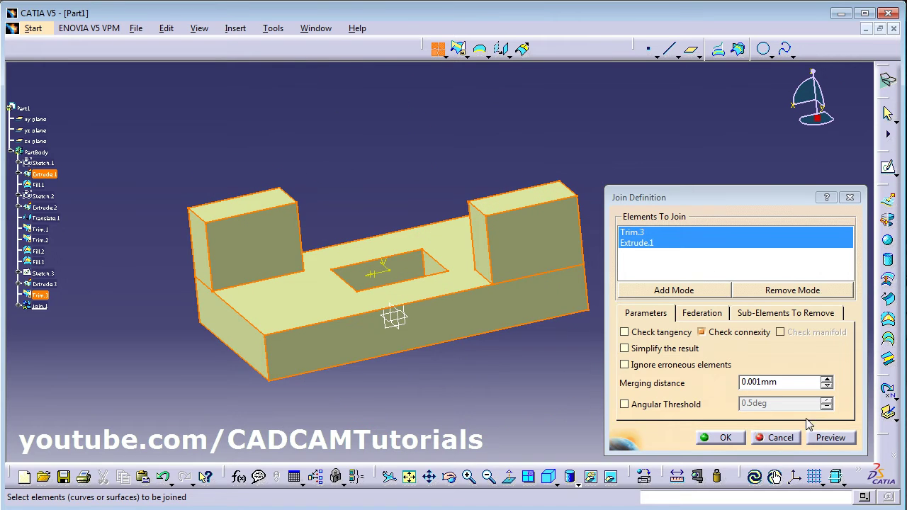
pyautogui.click(724, 438)
pyautogui.moveTo(406, 218); pyautogui.dragTo(447, 255, button='middle')
# - Switch to the Part Design workbench and turn the joined surface Join.1 into a solid with Close Surface
pyautogui.click(33, 28)
pyautogui.moveTo(65, 67)
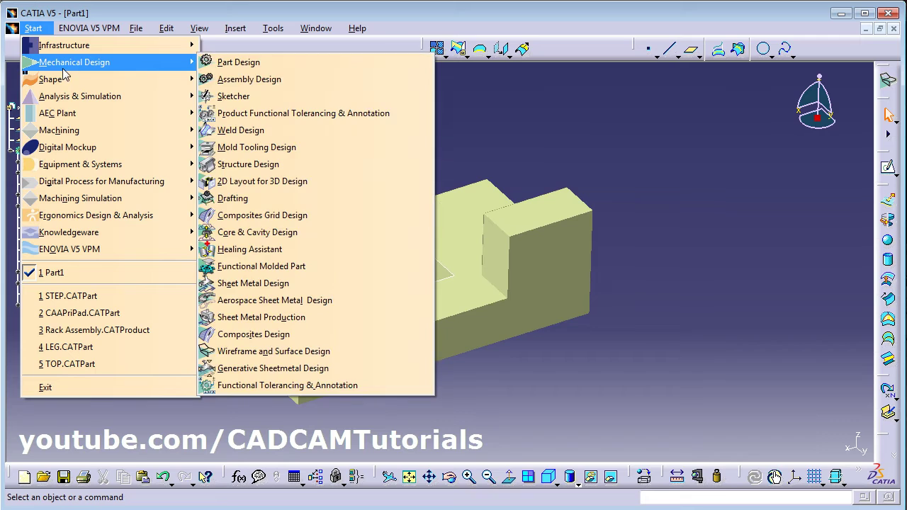
pyautogui.click(244, 64)
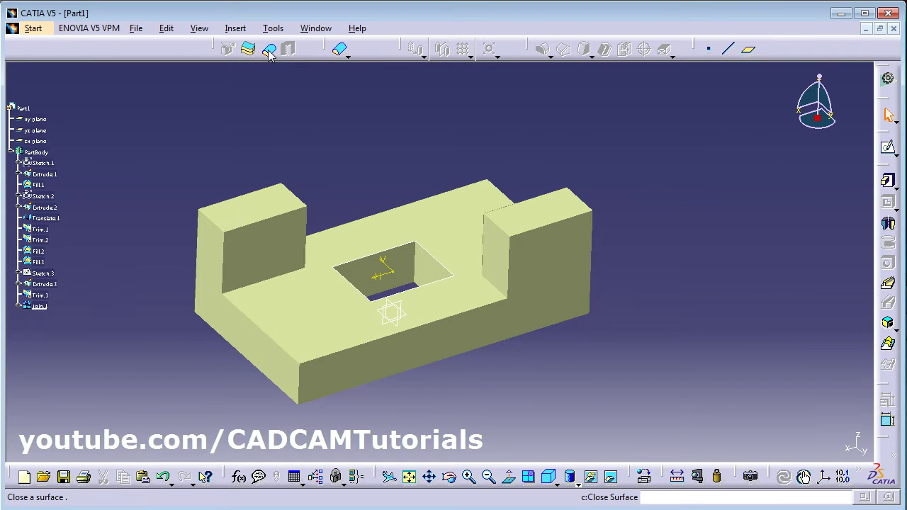
pyautogui.click(269, 51)
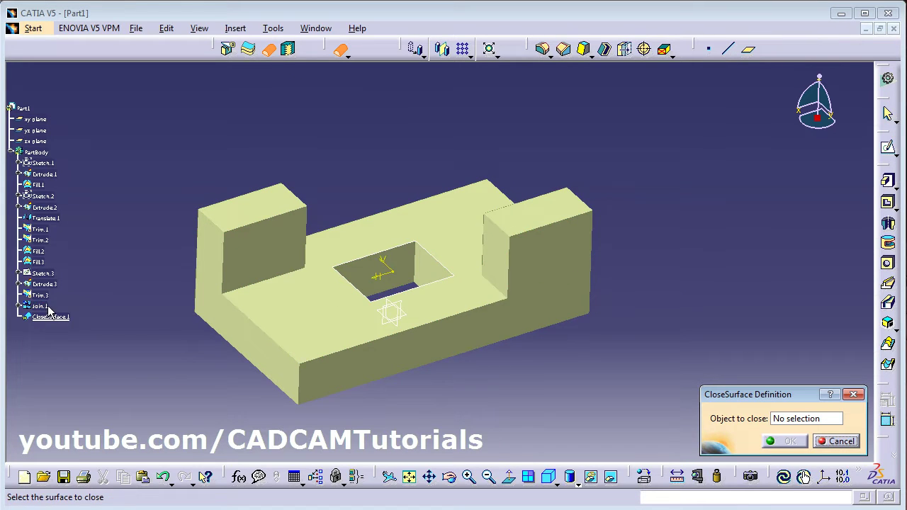
pyautogui.click(323, 343)
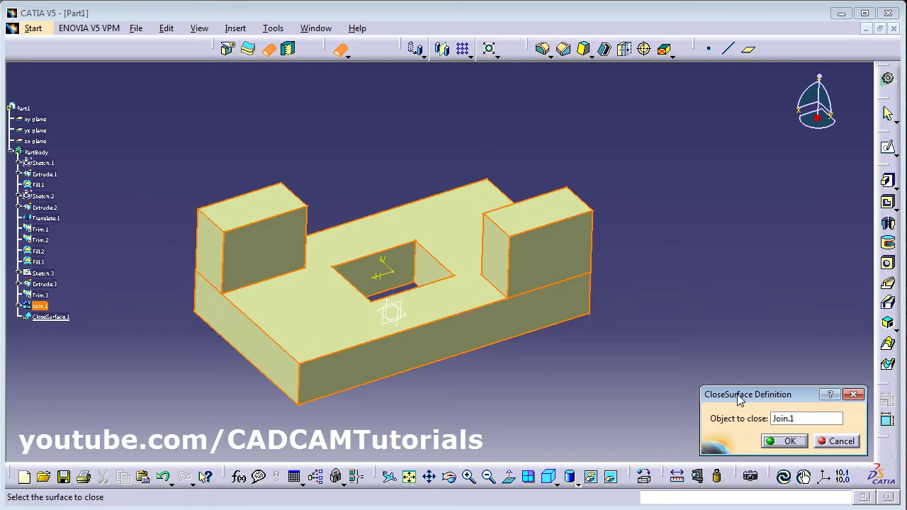
pyautogui.click(789, 443)
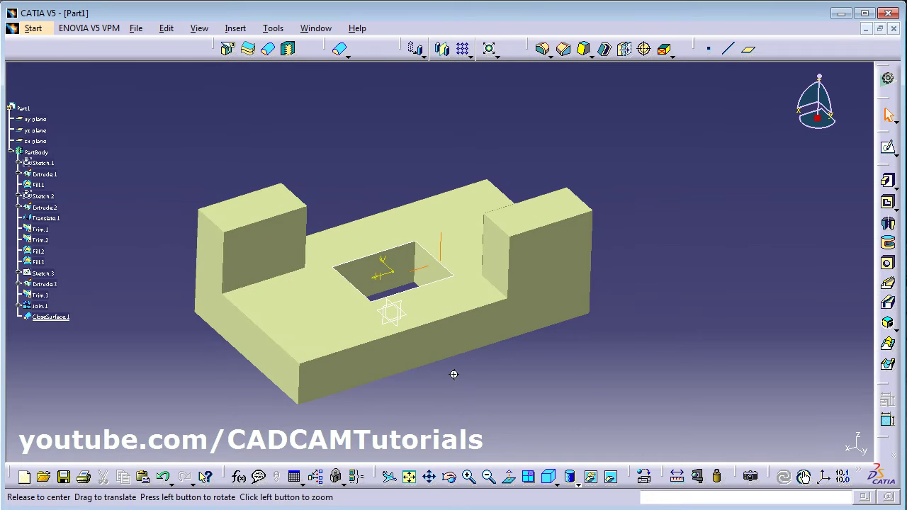
# - Hide the joined surface and the fill surfaces on top of both corner uprights, leaving only the solid displayed
pyautogui.moveTo(454, 371); pyautogui.dragTo(239, 289, button='middle')
pyautogui.moveTo(474, 129); pyautogui.dragTo(524, 412, button='middle')
pyautogui.click(593, 479)
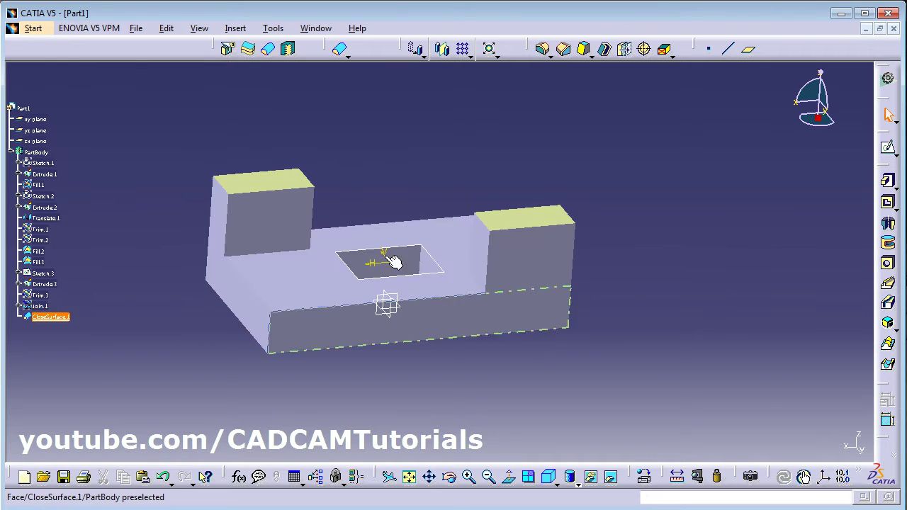
pyautogui.moveTo(397, 260); pyautogui.dragTo(425, 333, button='middle')
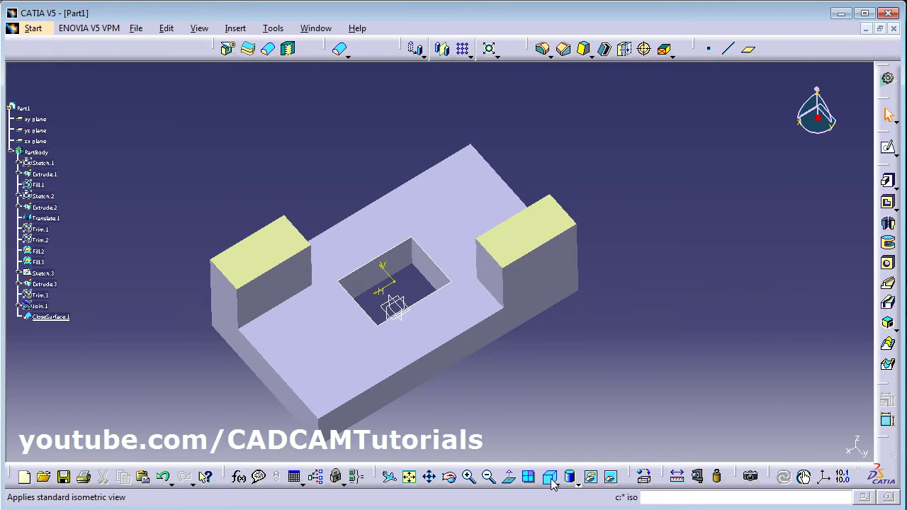
pyautogui.click(541, 231)
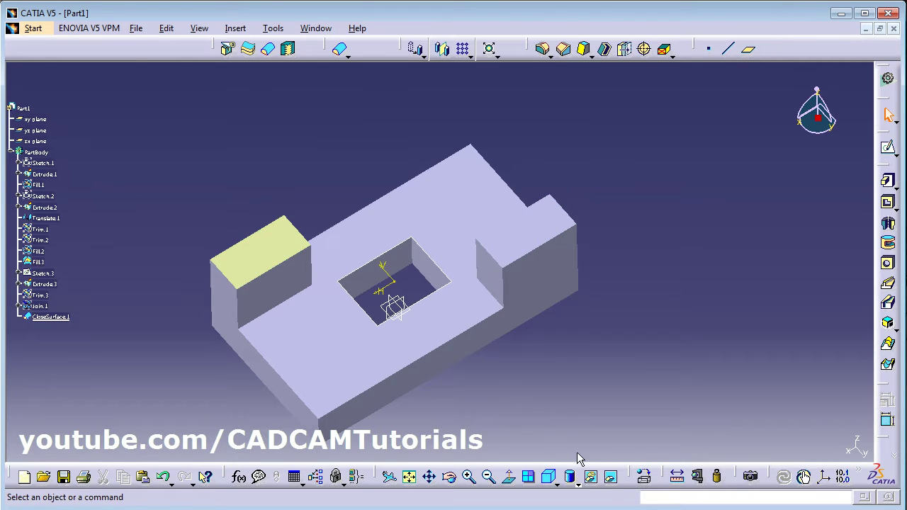
pyautogui.click(591, 476)
pyautogui.click(281, 272)
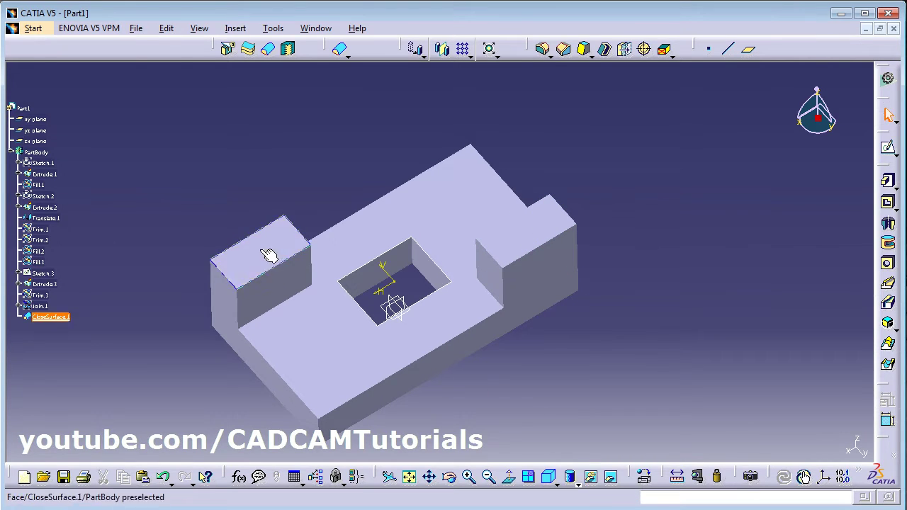
pyautogui.moveTo(441, 359); pyautogui.dragTo(489, 342, button='middle')
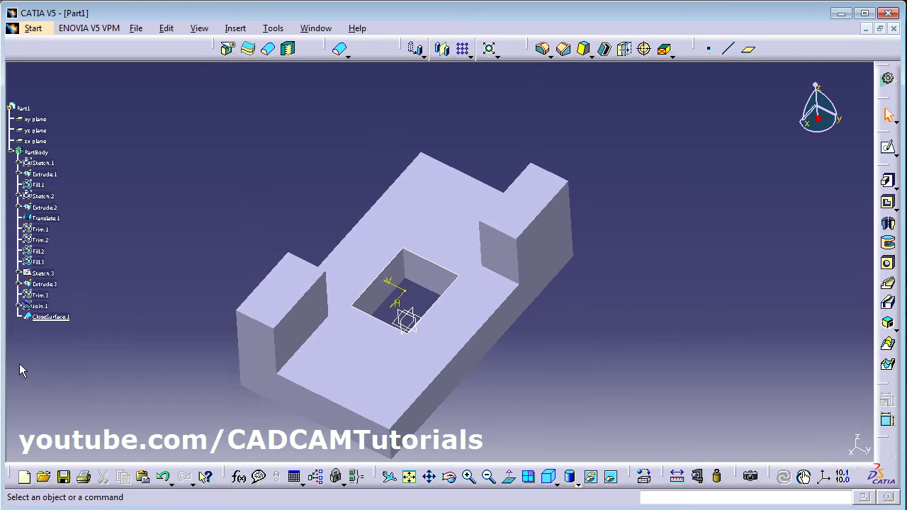
# - Check the second part in the reference drawing and create a new part document named Part2 with hybrid design enabled
pyautogui.hotkey('alt', 'Tab')
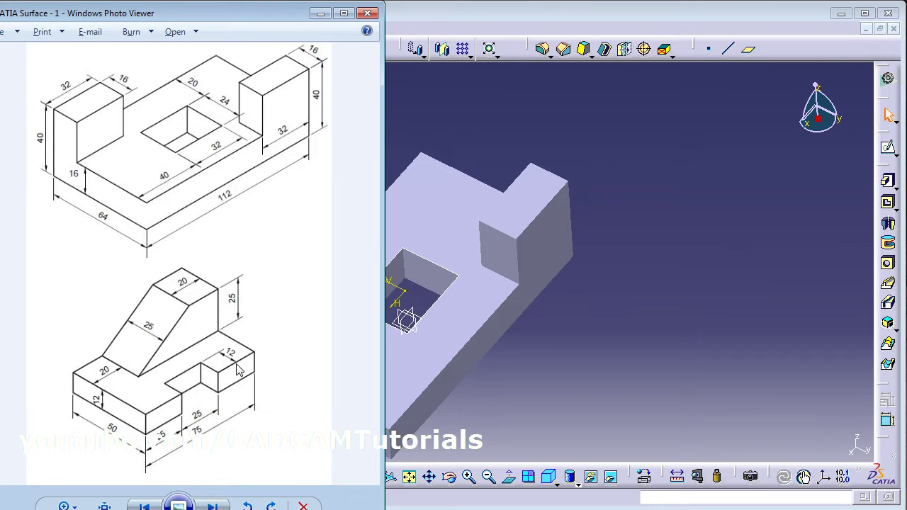
pyautogui.hotkey('alt', 'Tab')
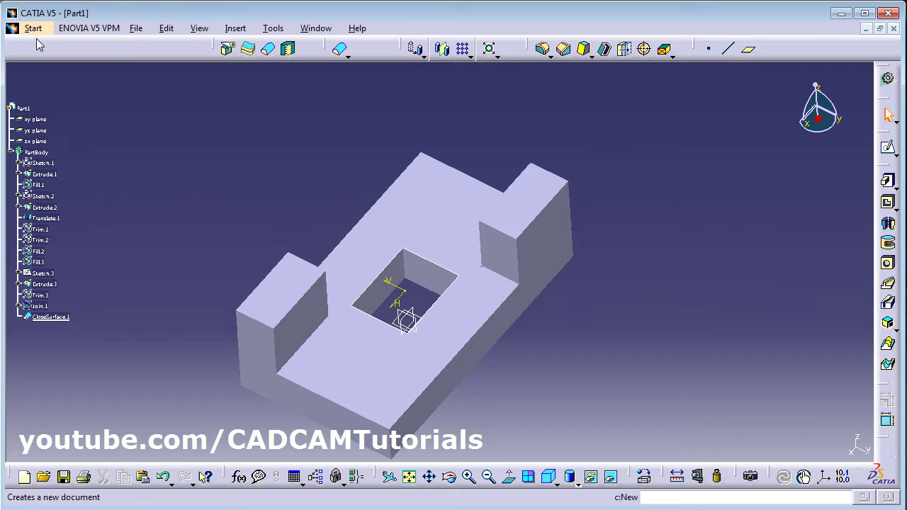
pyautogui.click(25, 478)
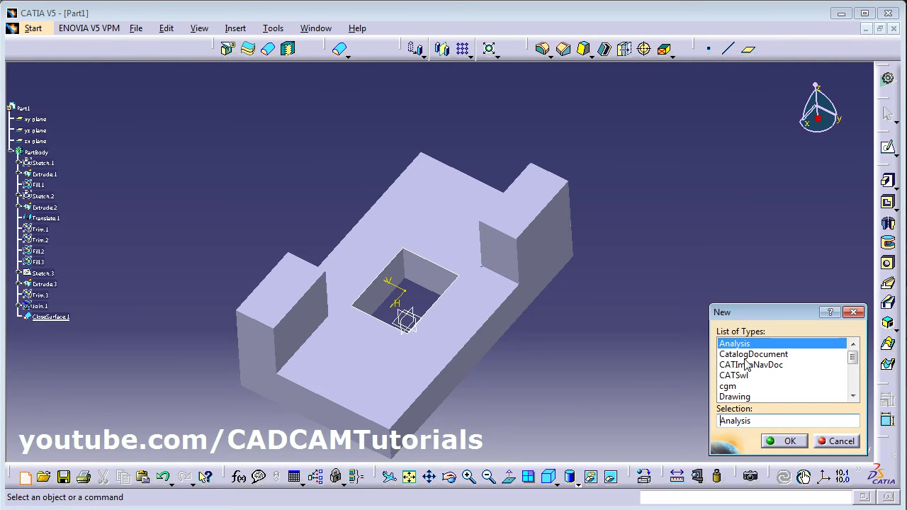
pyautogui.write('Part')
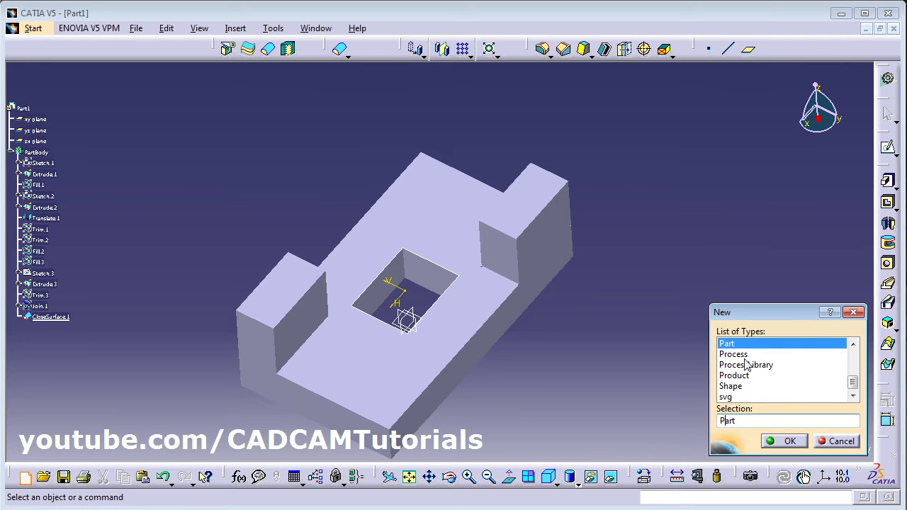
pyautogui.click(788, 442)
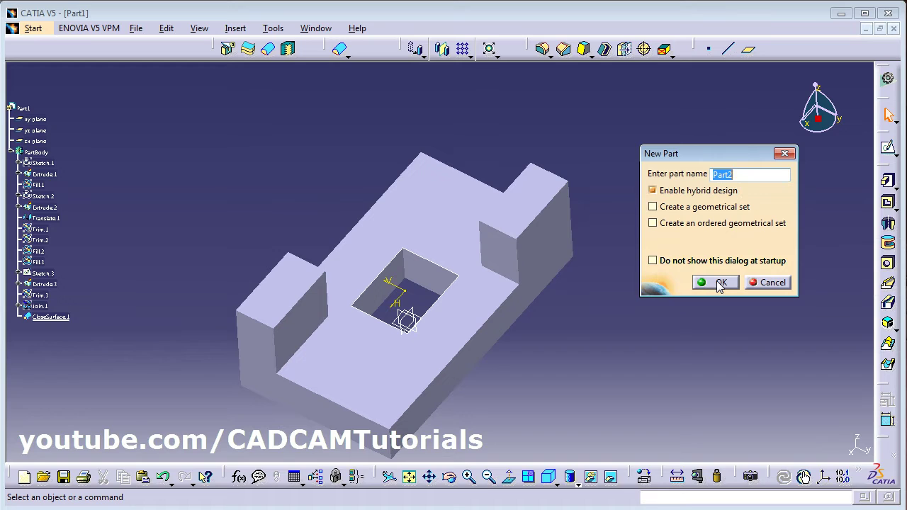
pyautogui.click(718, 282)
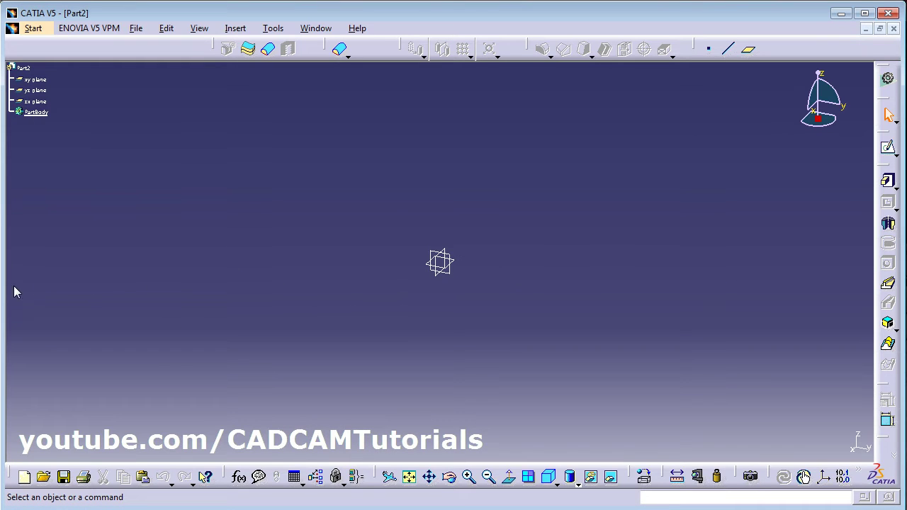
# - Sketch a rectangle about 169 by 89 mm on the xy plane, with its lower edge on the horizontal axis
pyautogui.hotkey('alt', 'Tab')
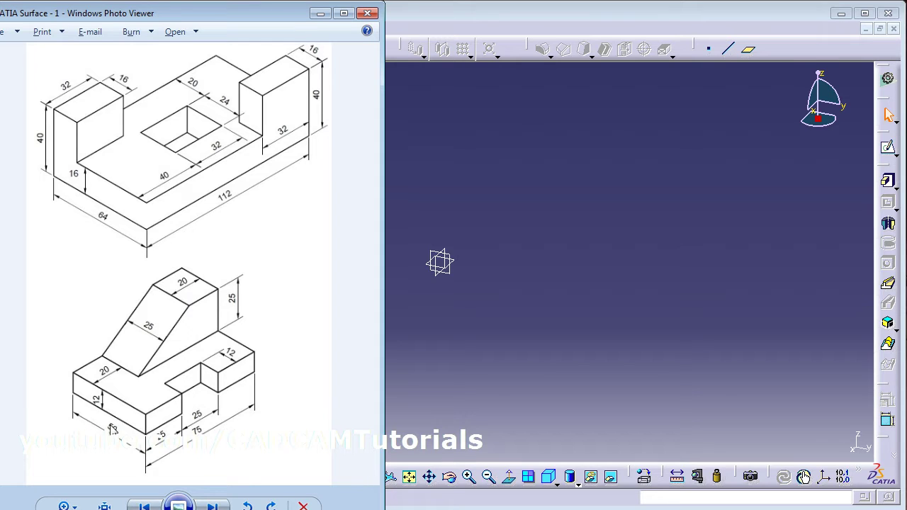
pyautogui.click(552, 296)
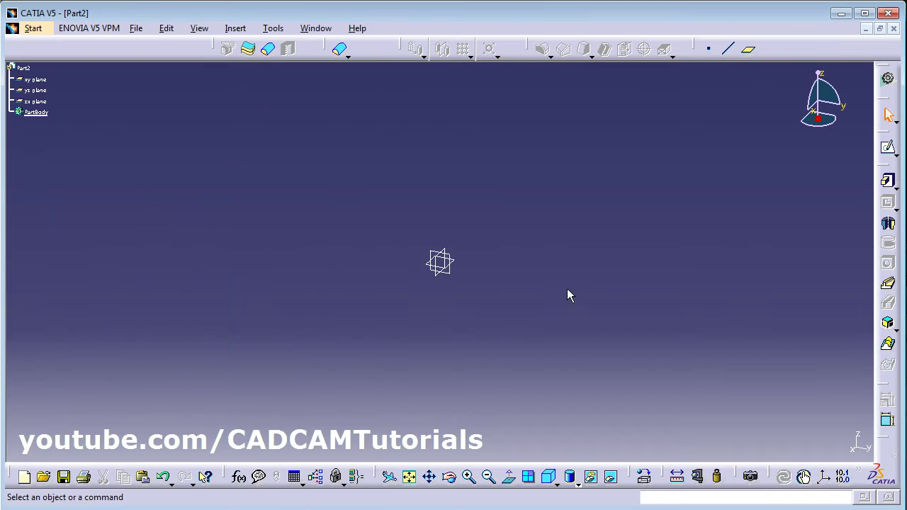
pyautogui.click(887, 149)
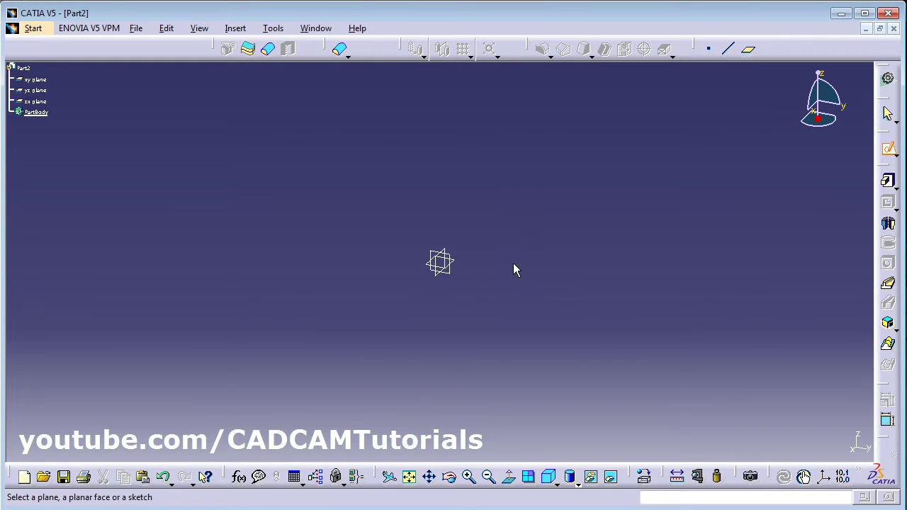
pyautogui.click(457, 262)
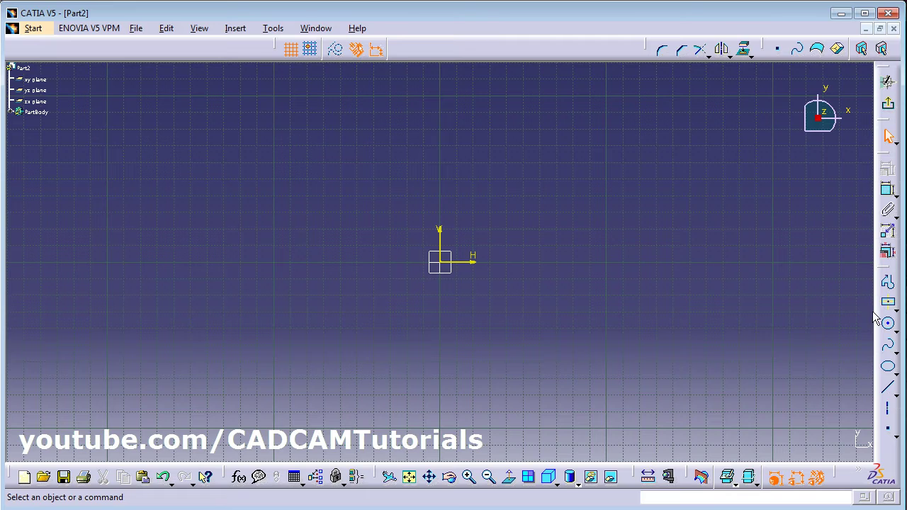
pyautogui.click(895, 308)
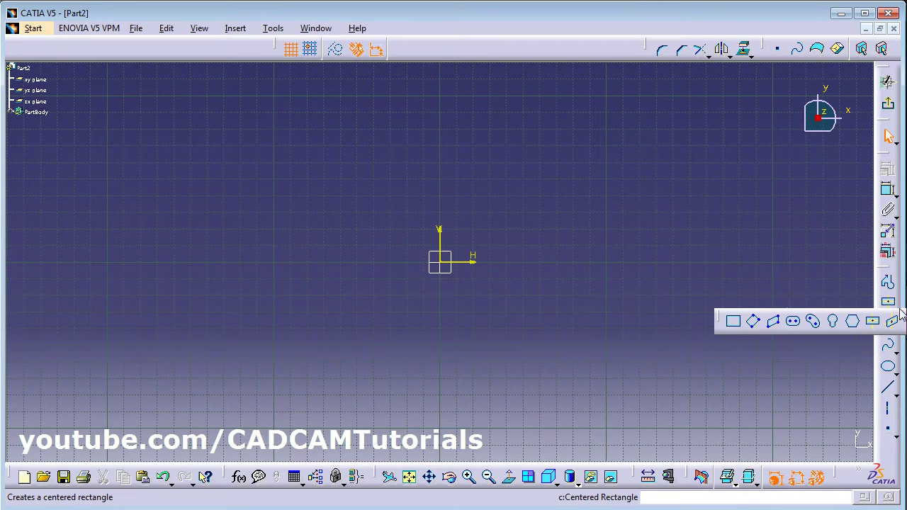
pyautogui.click(734, 323)
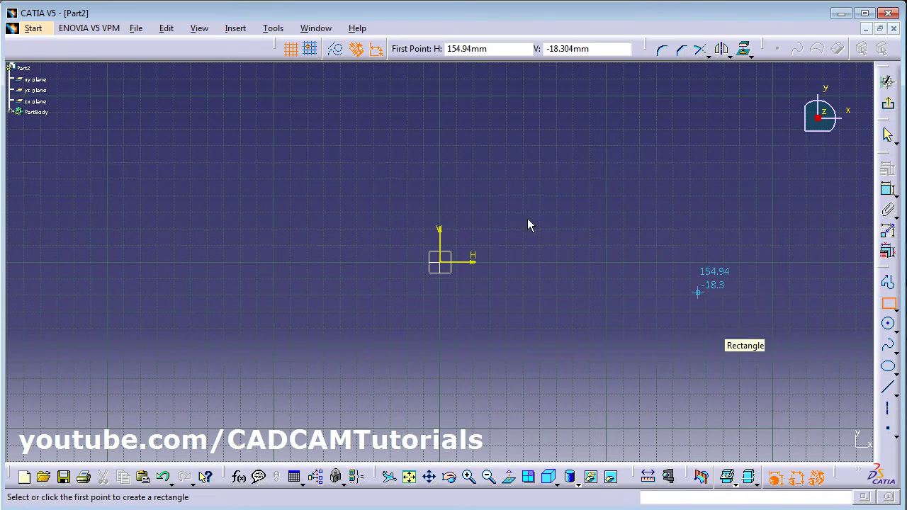
pyautogui.click(300, 112)
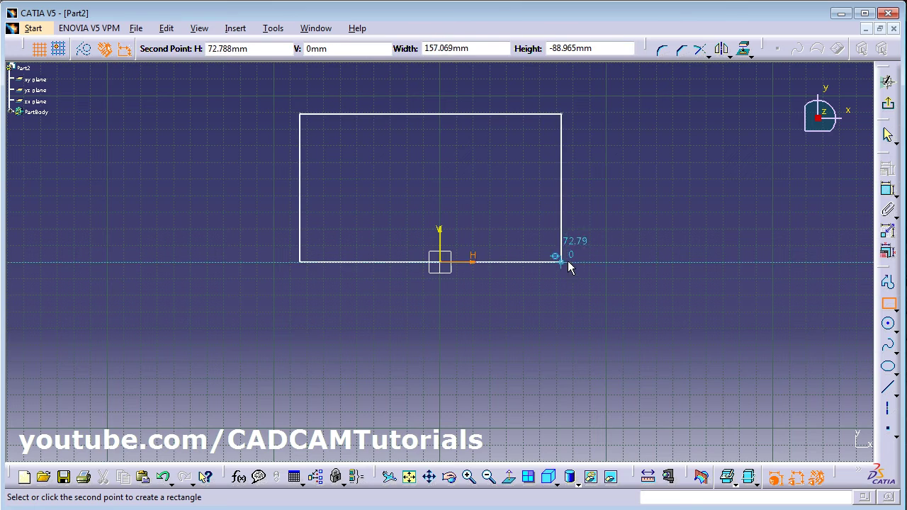
pyautogui.click(581, 260)
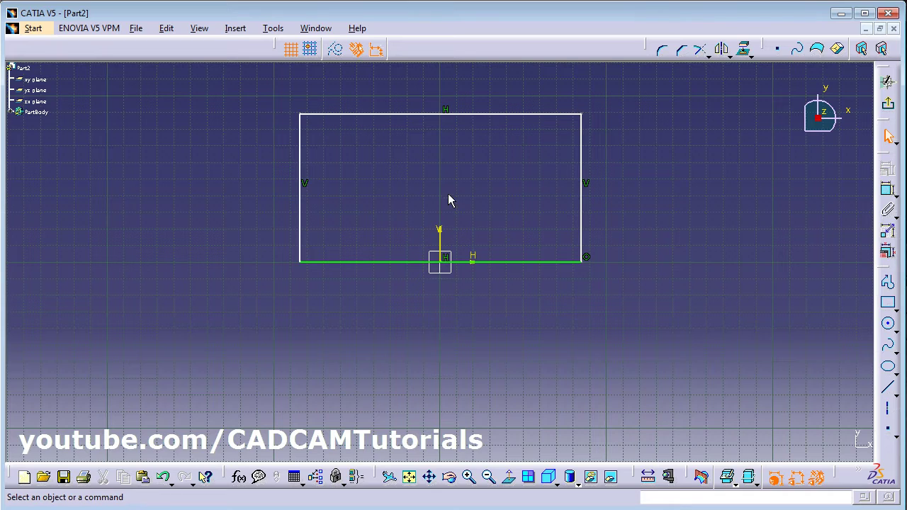
# - Constrain the rectangle's two vertical sides to be symmetric about the sketch's vertical axis
pyautogui.click(302, 199)
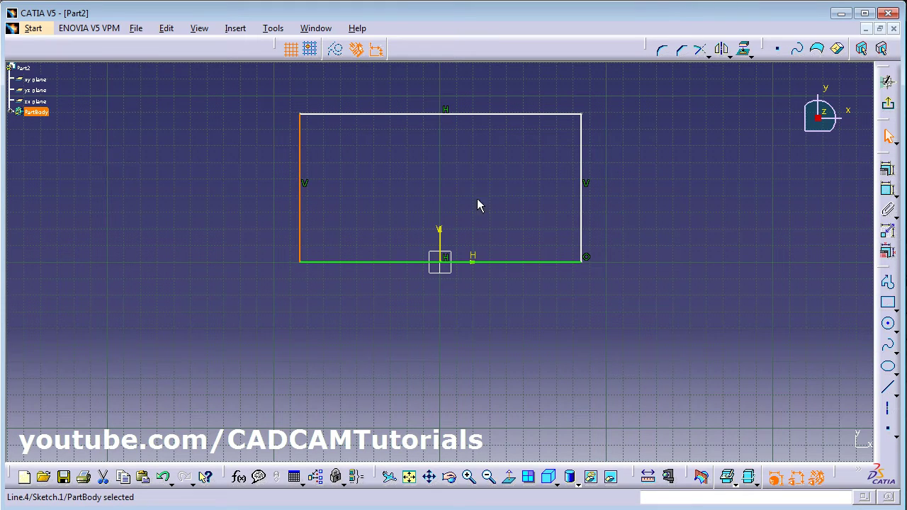
pyautogui.keyDown('ctrl'); pyautogui.click(583, 220); pyautogui.keyUp('ctrl')
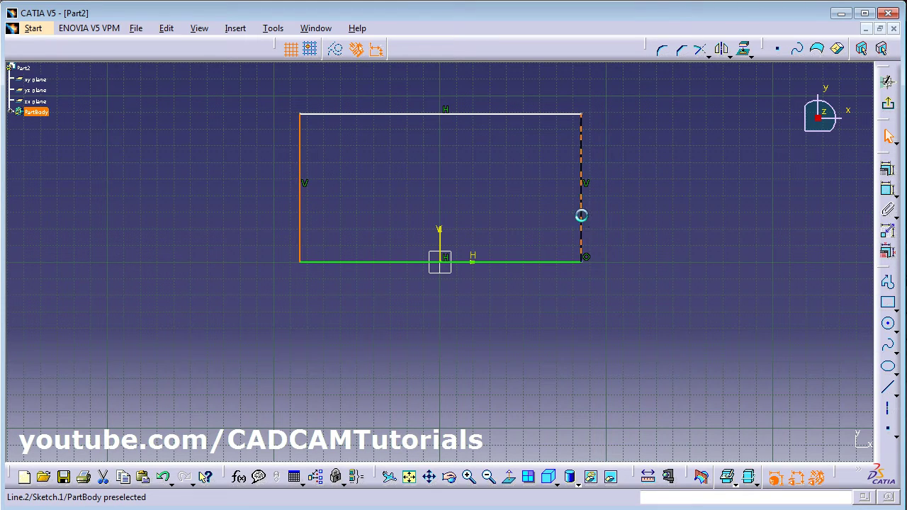
pyautogui.keyDown('ctrl'); pyautogui.click(442, 239); pyautogui.keyUp('ctrl')
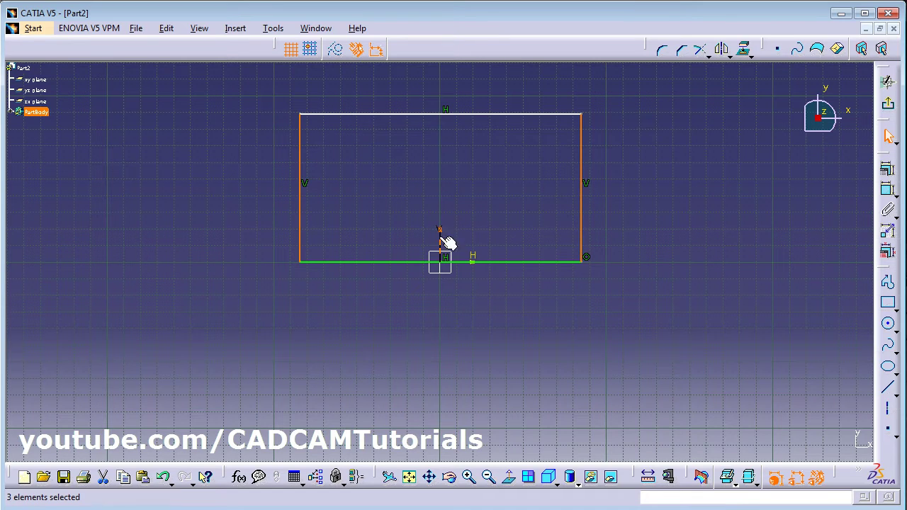
pyautogui.click(884, 180)
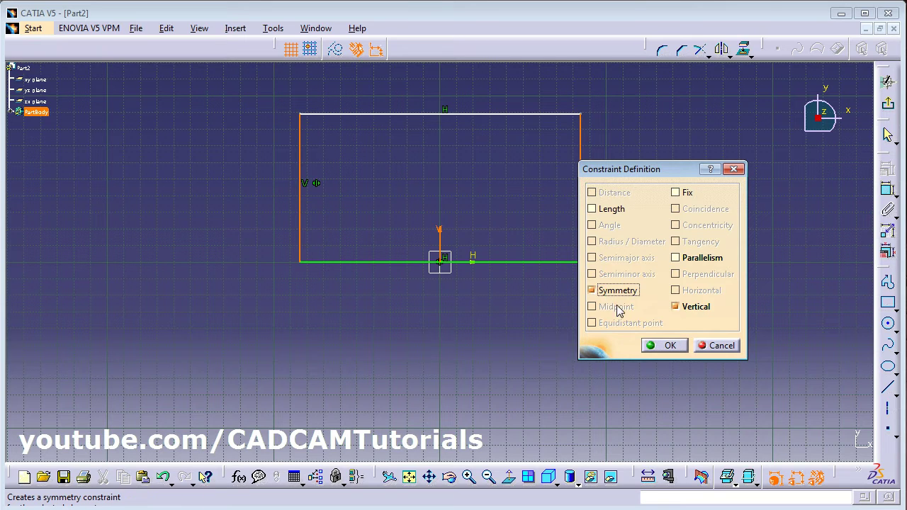
pyautogui.click(669, 346)
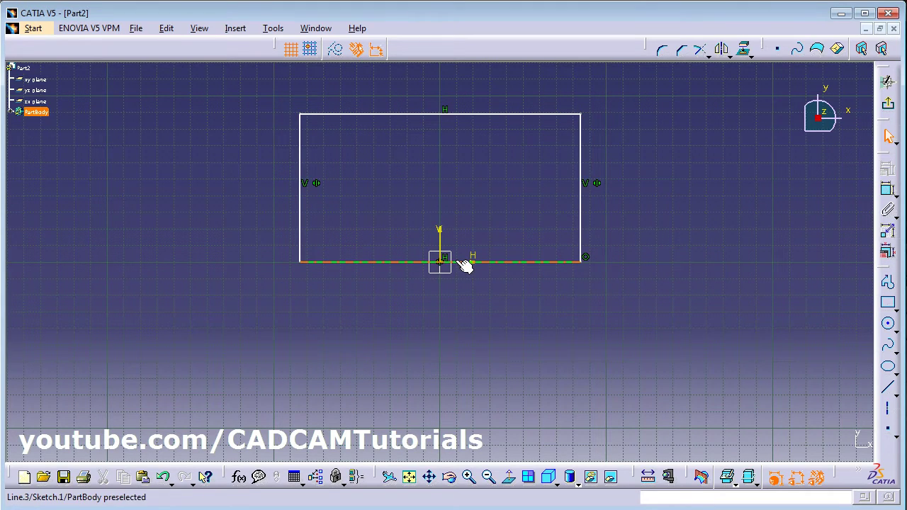
# - Dimension the rectangle's lower edge and set its length to 75 mm
pyautogui.moveTo(517, 210); pyautogui.dragTo(501, 210, button='middle')
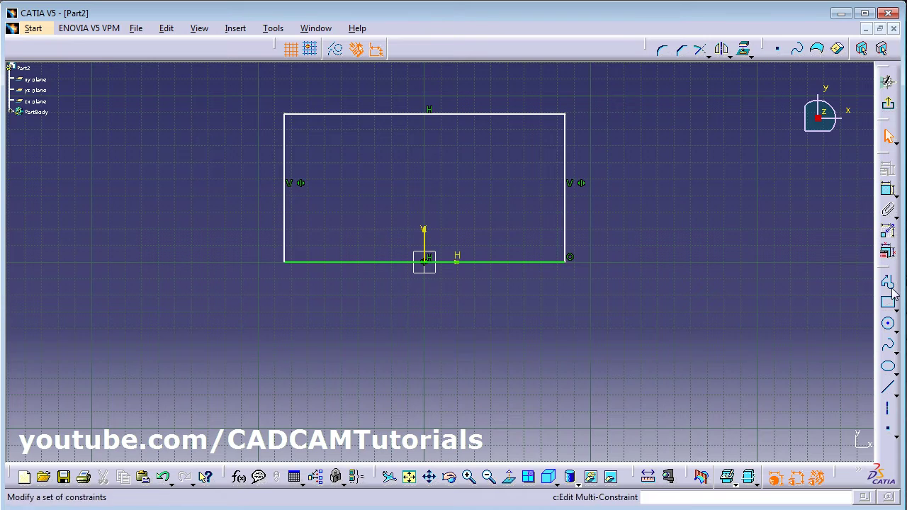
pyautogui.click(518, 262)
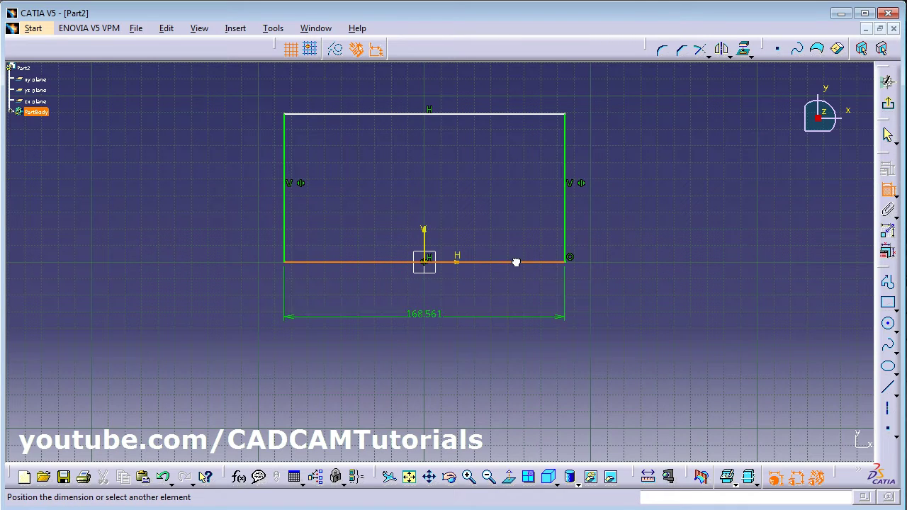
pyautogui.click(421, 316)
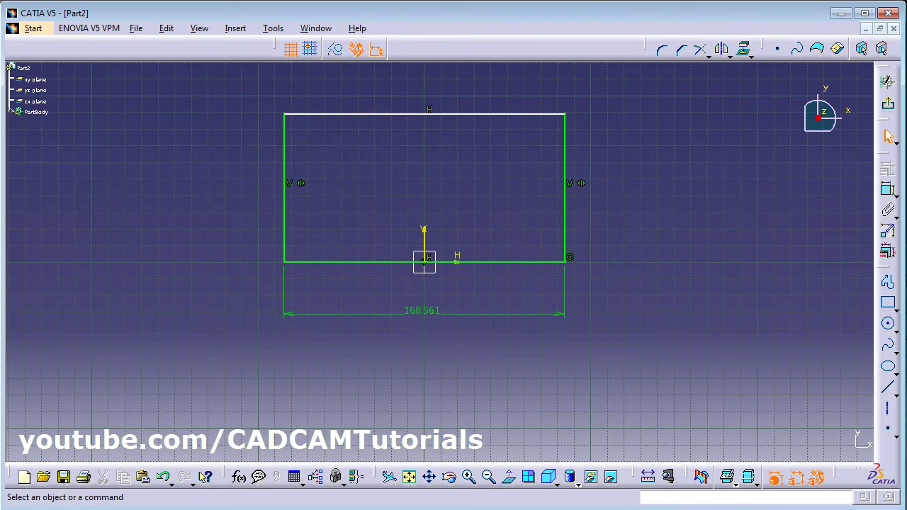
pyautogui.hotkey('alt', 'Tab')
pyautogui.hotkey('alt', 'Tab')
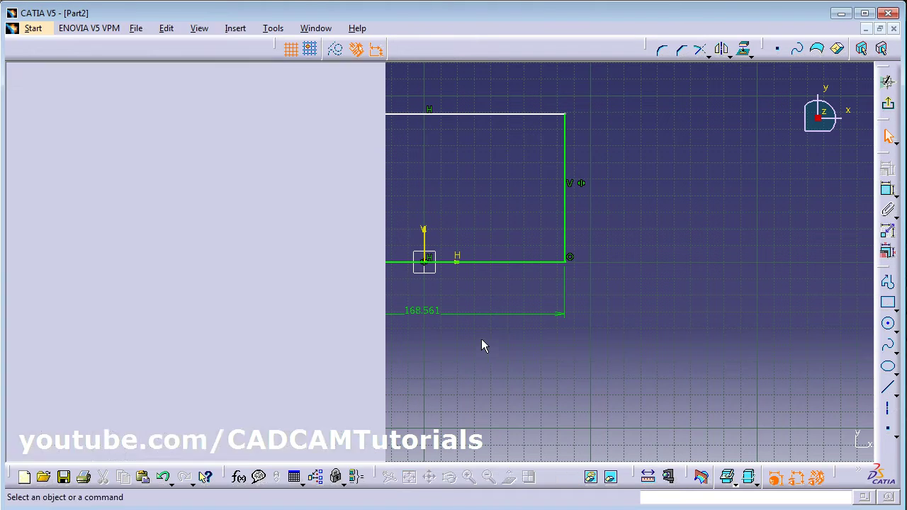
pyautogui.doubleClick(423, 310)
pyautogui.write('75')
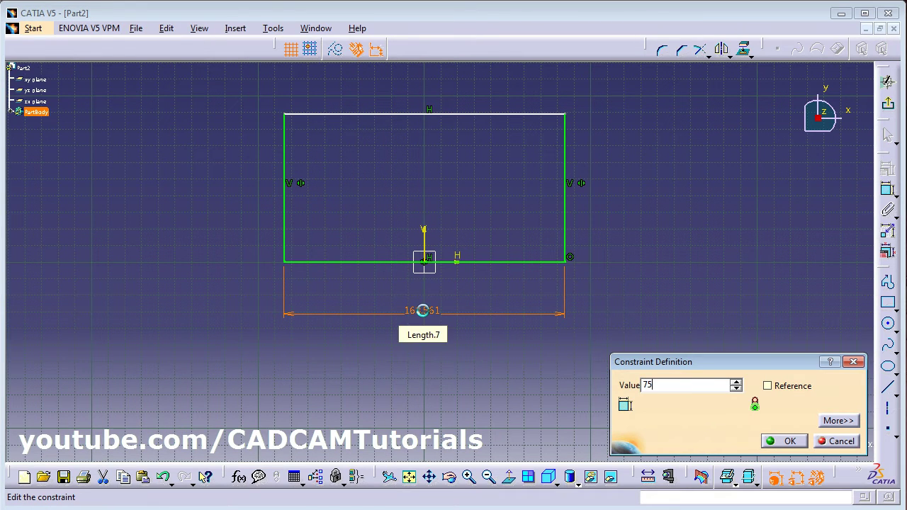
pyautogui.press('Return')
# - Dimension the rectangle's vertical side, set its length to 50 mm as in the reference drawing, and exit the sketch
pyautogui.click(890, 192)
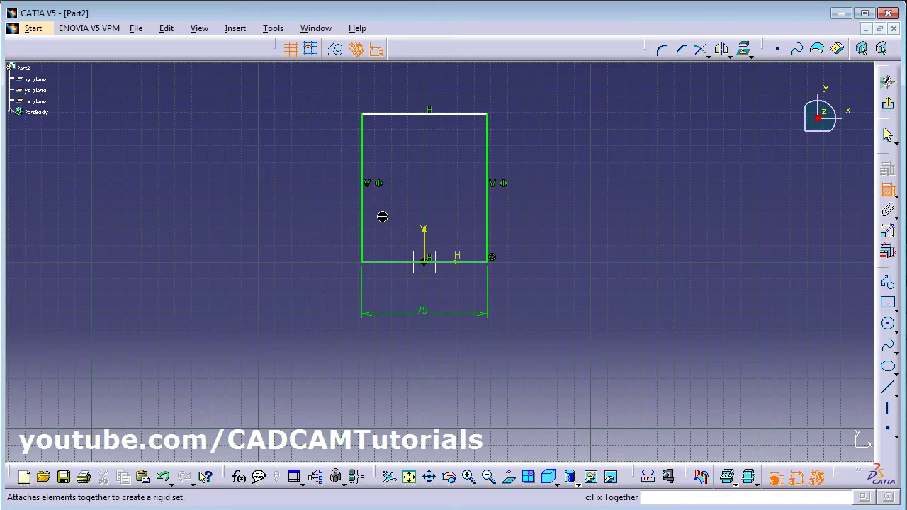
pyautogui.click(488, 212)
pyautogui.click(574, 201)
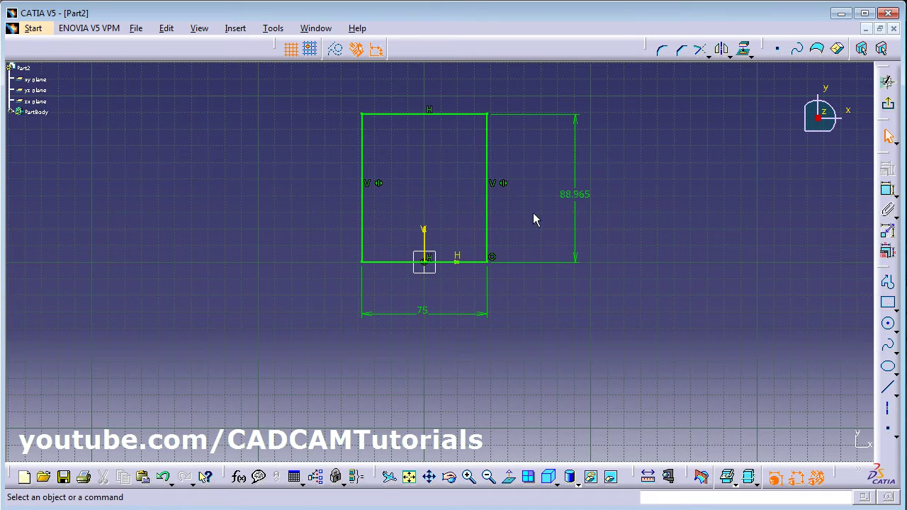
pyautogui.hotkey('alt', 'Tab')
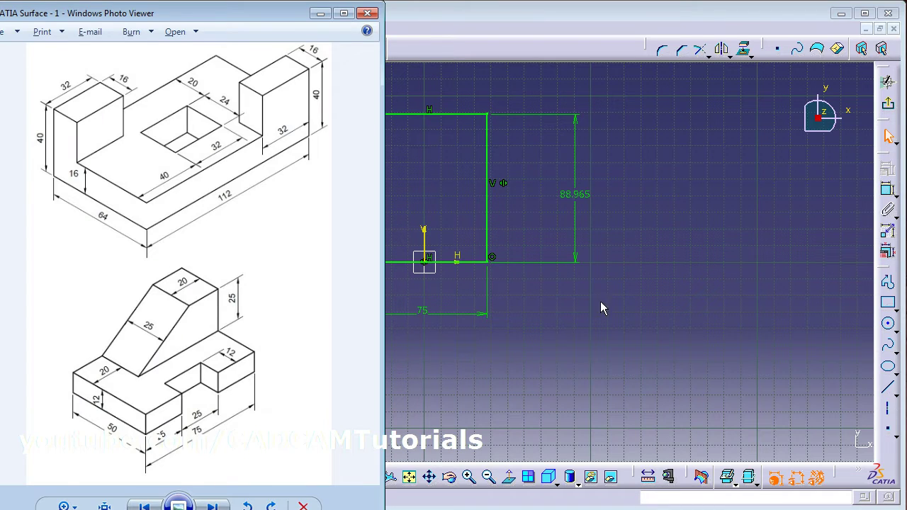
pyautogui.hotkey('alt', 'Tab')
pyautogui.doubleClick(575, 194)
pyautogui.doubleClick(700, 387)
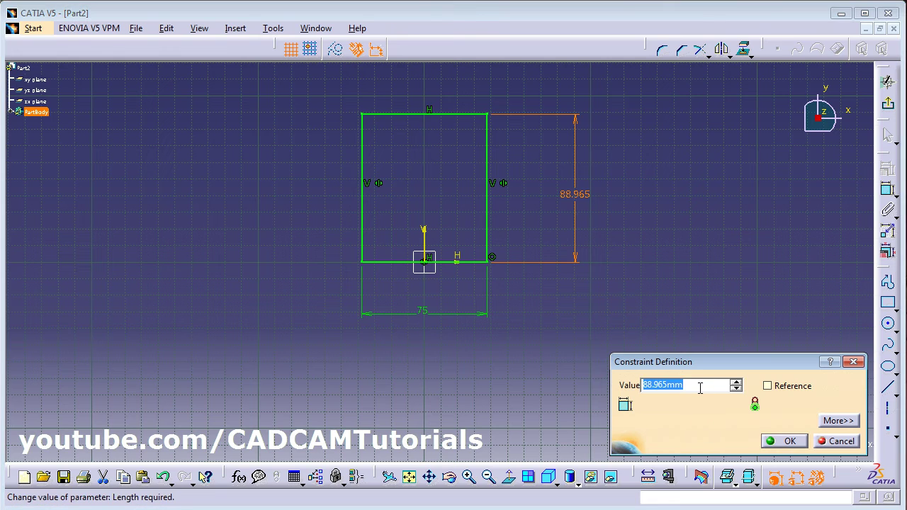
pyautogui.write('50')
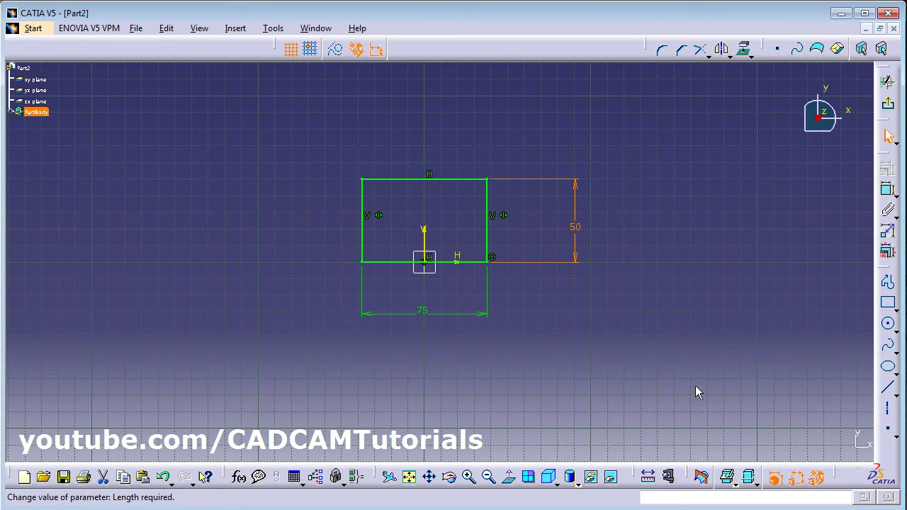
pyautogui.click(582, 327)
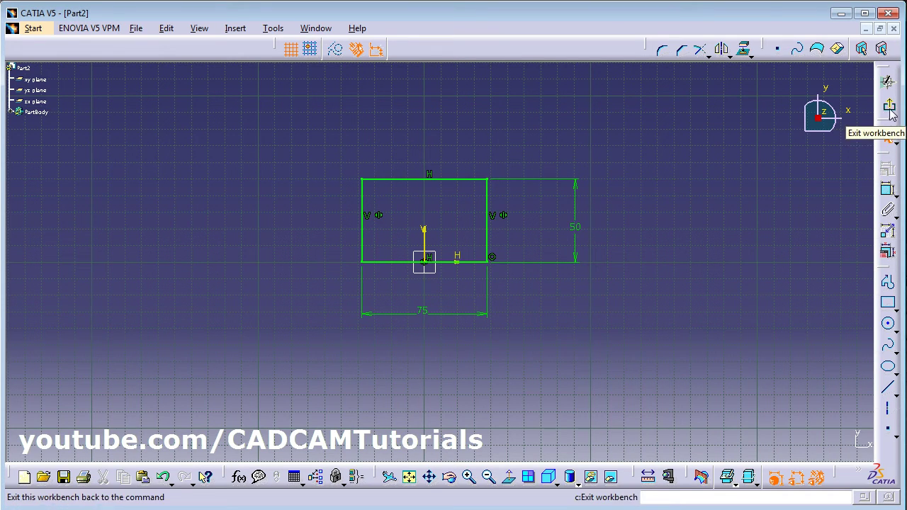
pyautogui.click(889, 136)
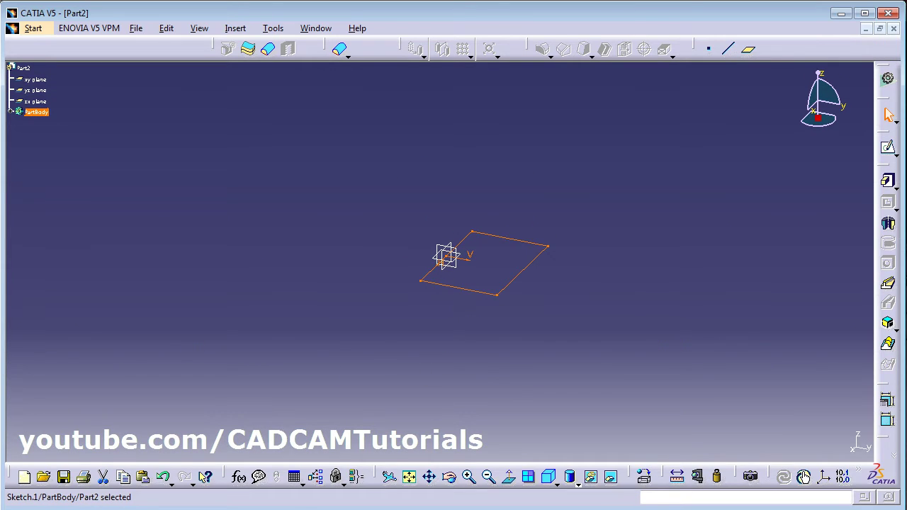
# - Check the second part in the reference drawing and switch to the Wireframe and Surface Design workbench
pyautogui.hotkey('alt', 'Tab')
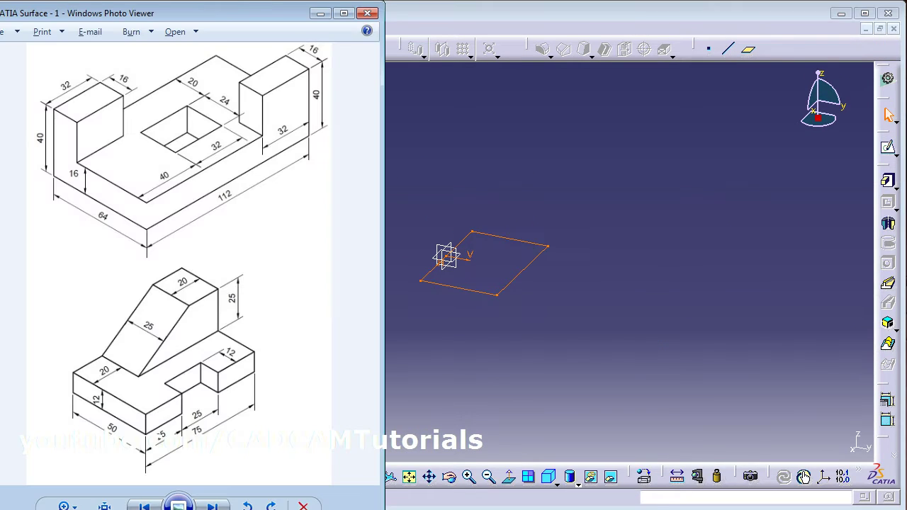
pyautogui.click(494, 349)
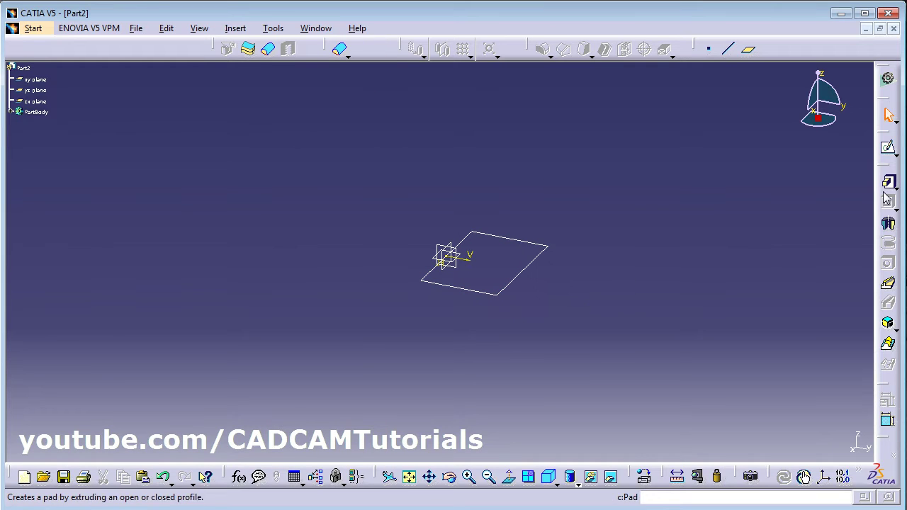
pyautogui.click(44, 29)
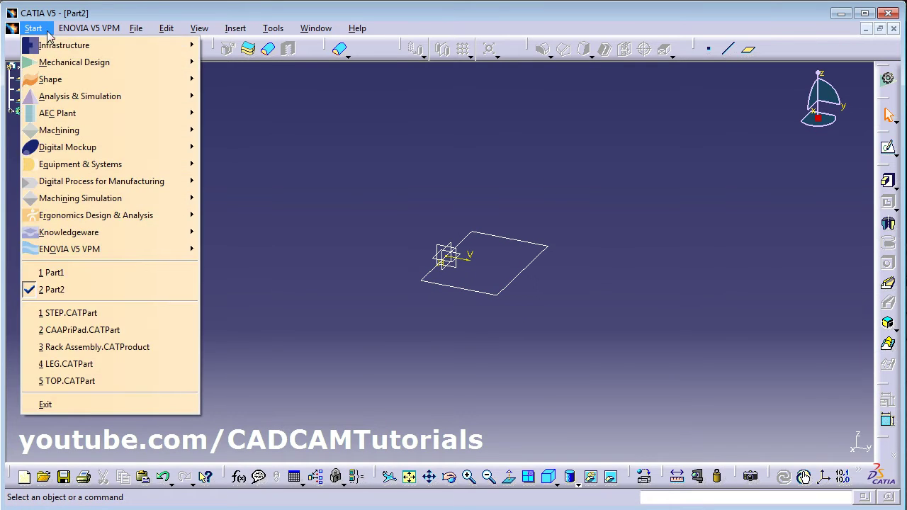
pyautogui.moveTo(68, 64)
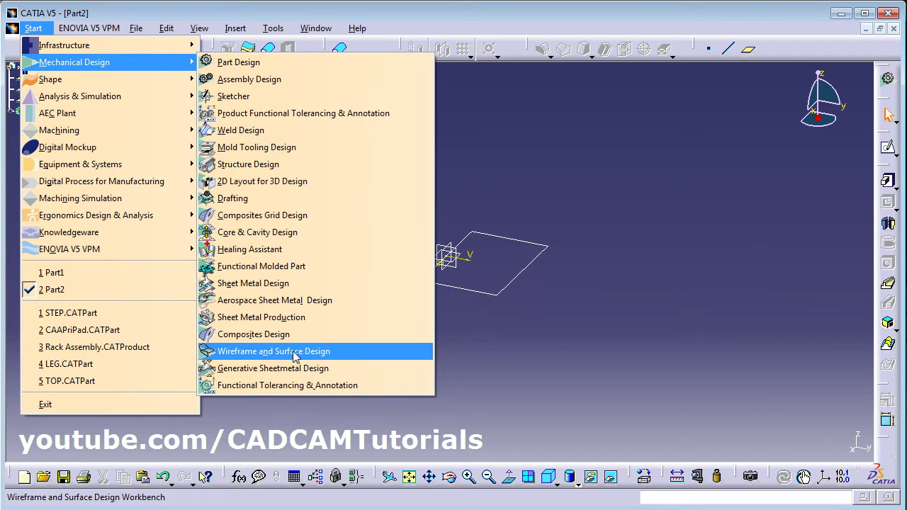
pyautogui.click(322, 353)
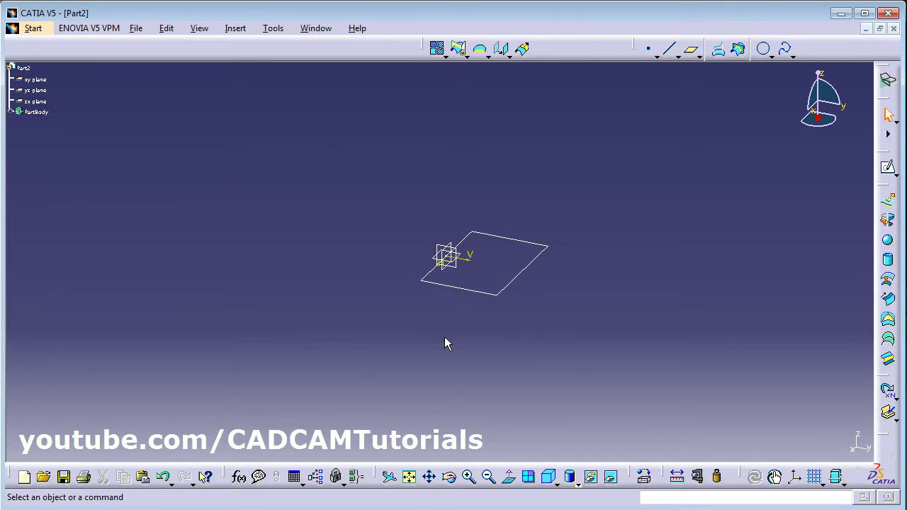
# - Extrude the rectangle sketch into a surface 12 mm high, checking the base height in the reference drawing
pyautogui.click(888, 203)
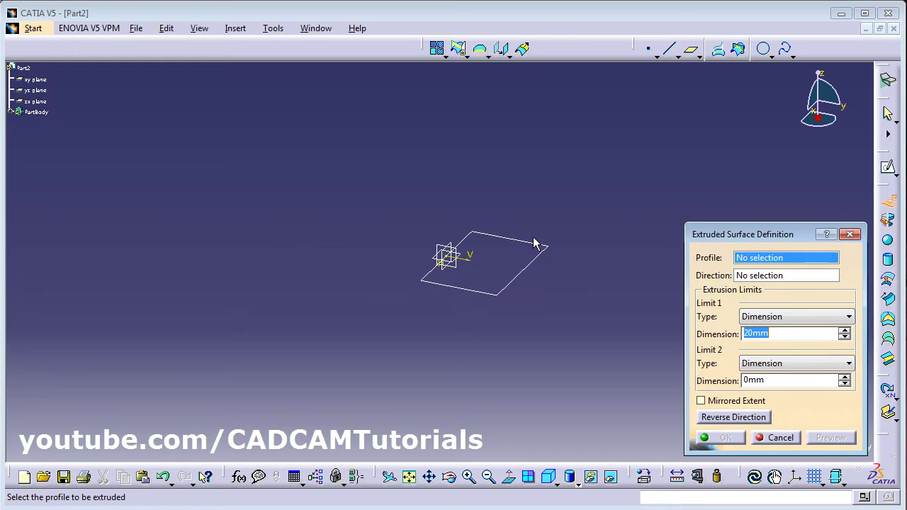
pyautogui.click(527, 283)
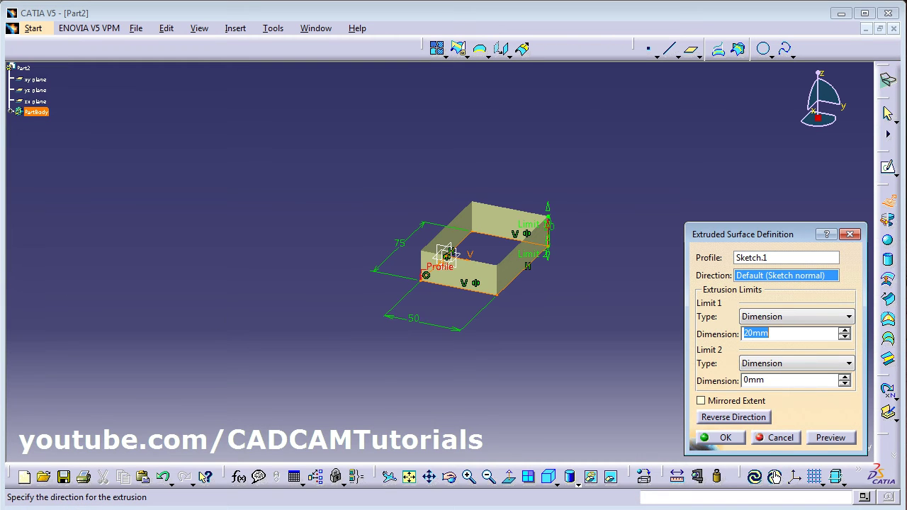
pyautogui.hotkey('alt', 'Tab')
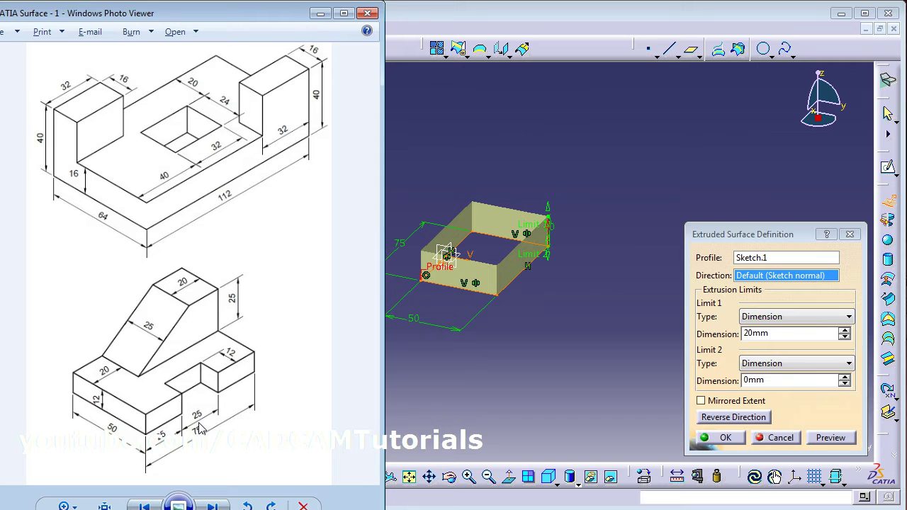
pyautogui.click(771, 336)
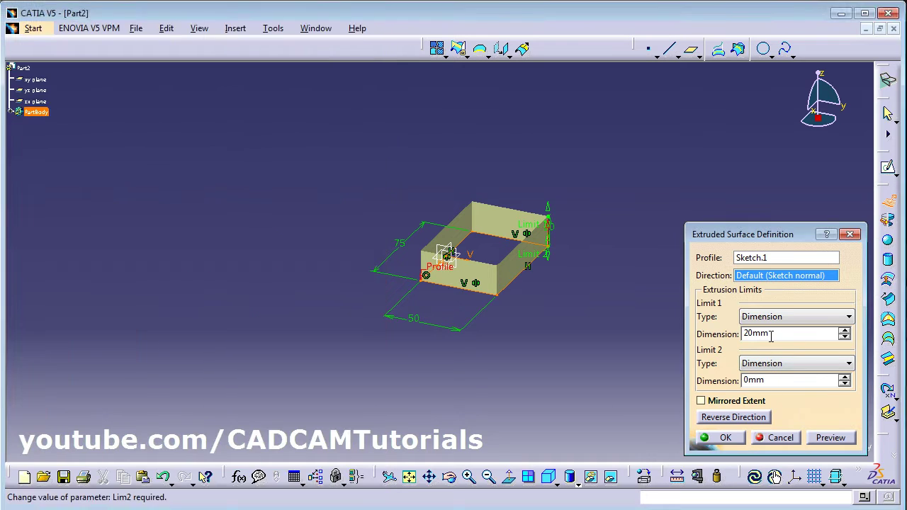
pyautogui.write('12')
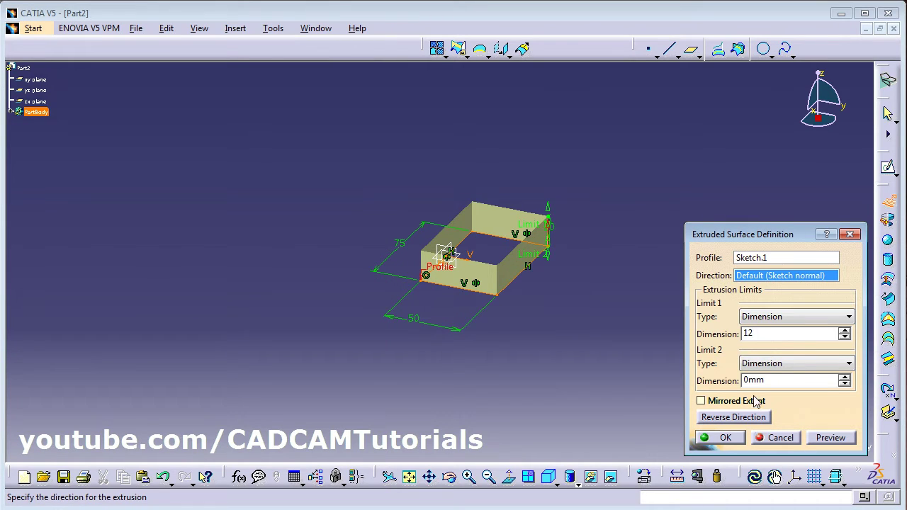
pyautogui.click(723, 438)
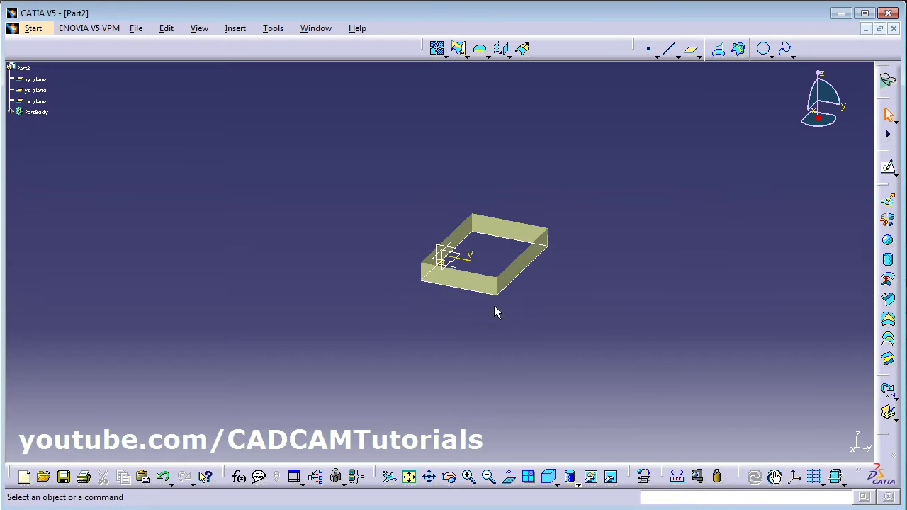
# - Close the top of the extruded walls with a Fill surface bounded by their four upper edges
pyautogui.moveTo(431, 283); pyautogui.dragTo(368, 271, button='middle')
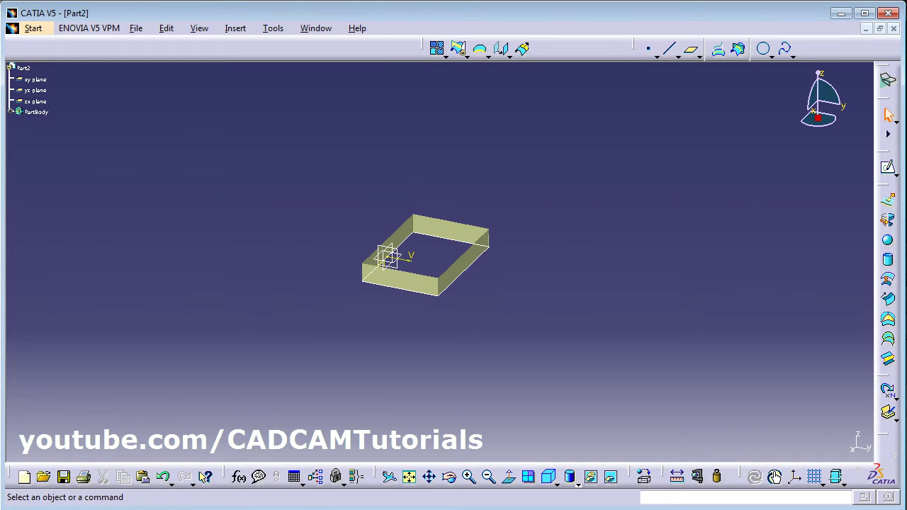
pyautogui.hotkey('alt', 'Tab')
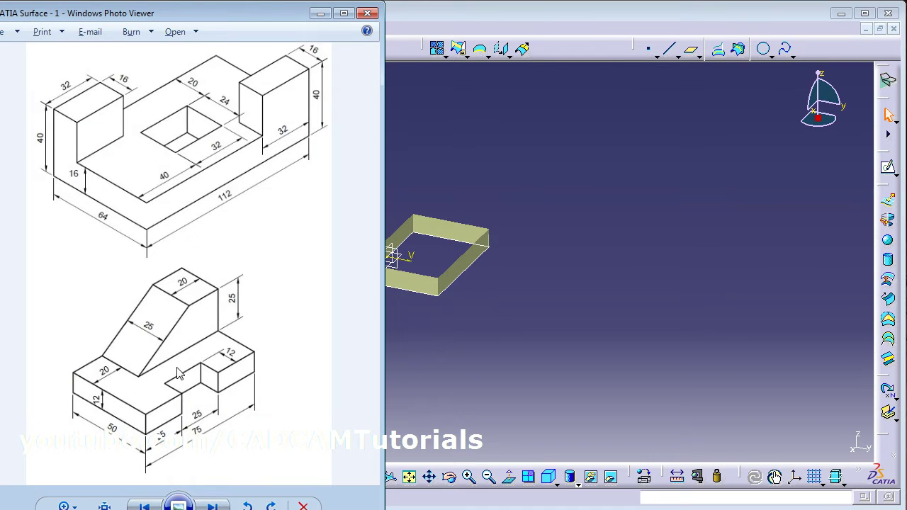
pyautogui.hotkey('alt', 'Tab')
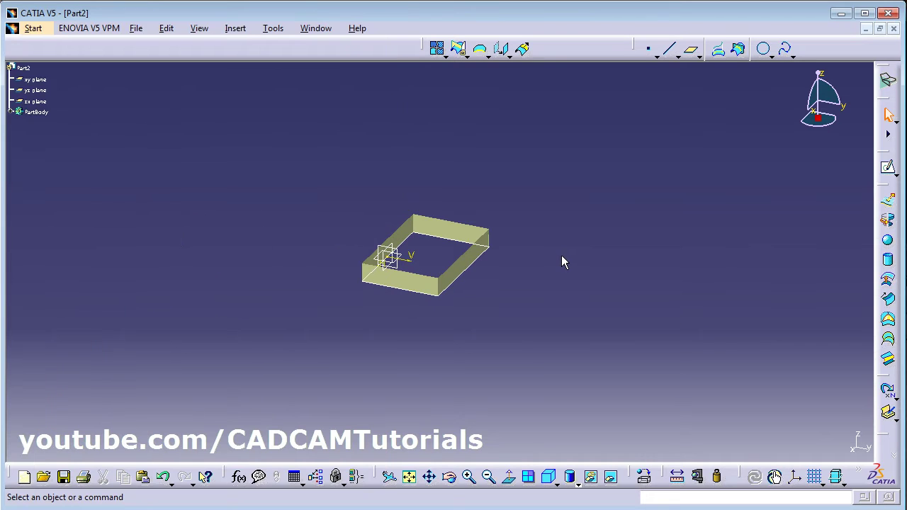
pyautogui.moveTo(498, 251); pyautogui.dragTo(499, 128, button='middle')
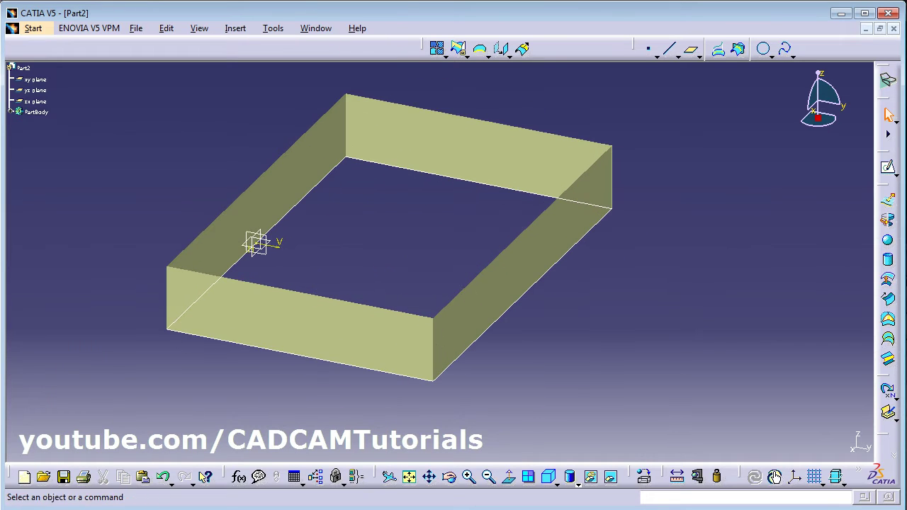
pyautogui.click(888, 322)
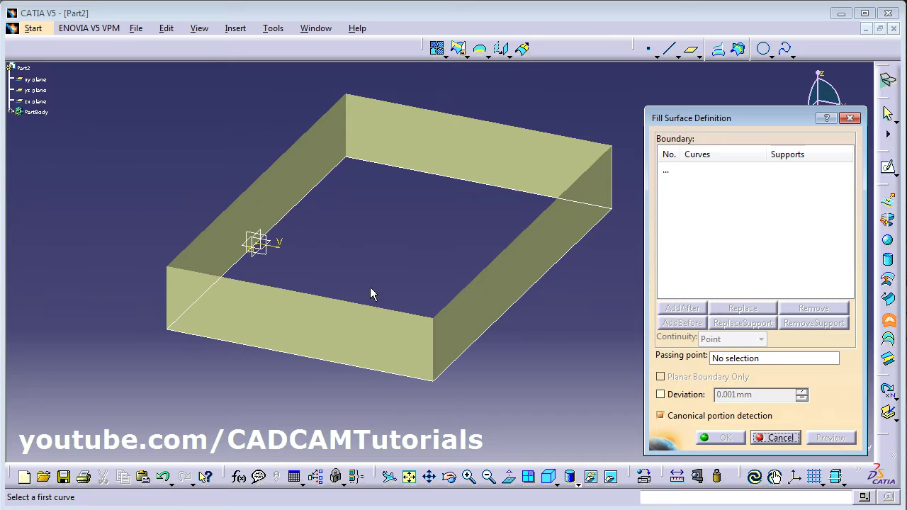
pyautogui.click(332, 296)
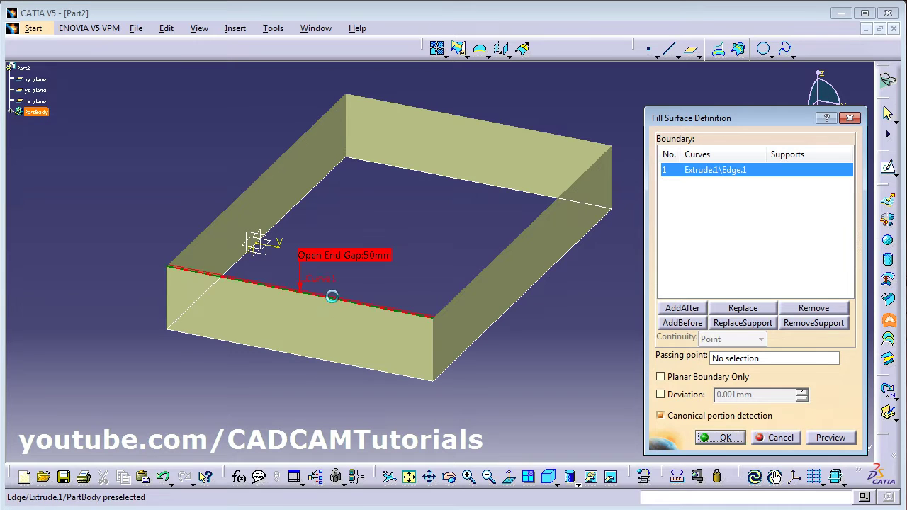
pyautogui.click(241, 194)
pyautogui.click(521, 132)
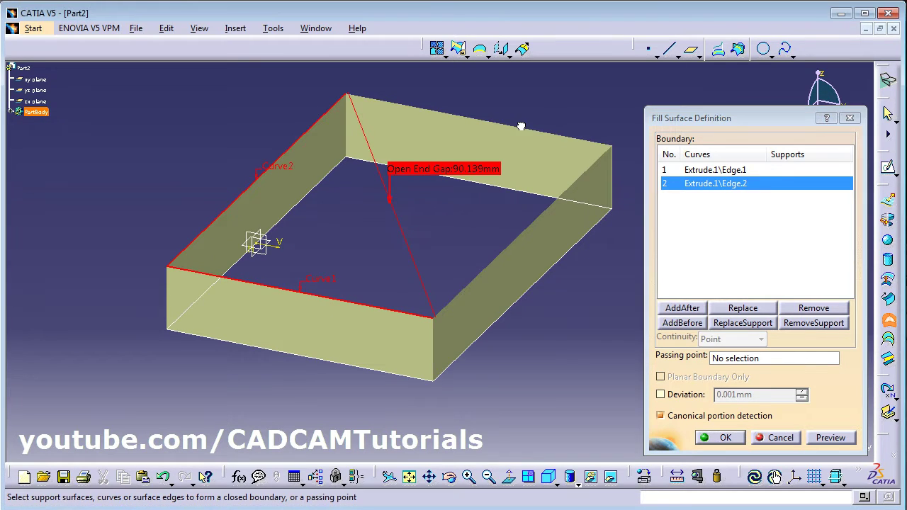
pyautogui.click(506, 262)
pyautogui.click(724, 438)
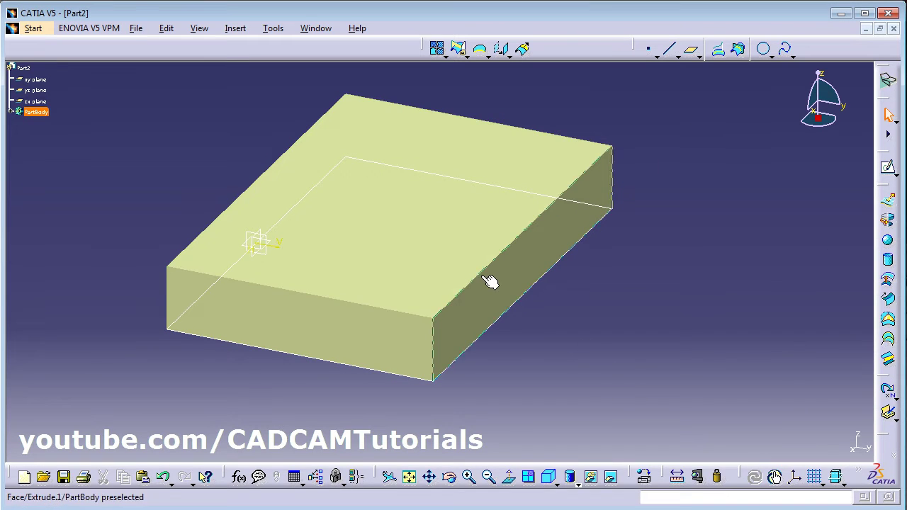
# - Check the notch in the reference drawing and sketch a small rectangle on the top face, near the long edge opposite the origin
pyautogui.moveTo(490, 279); pyautogui.dragTo(443, 292, button='middle')
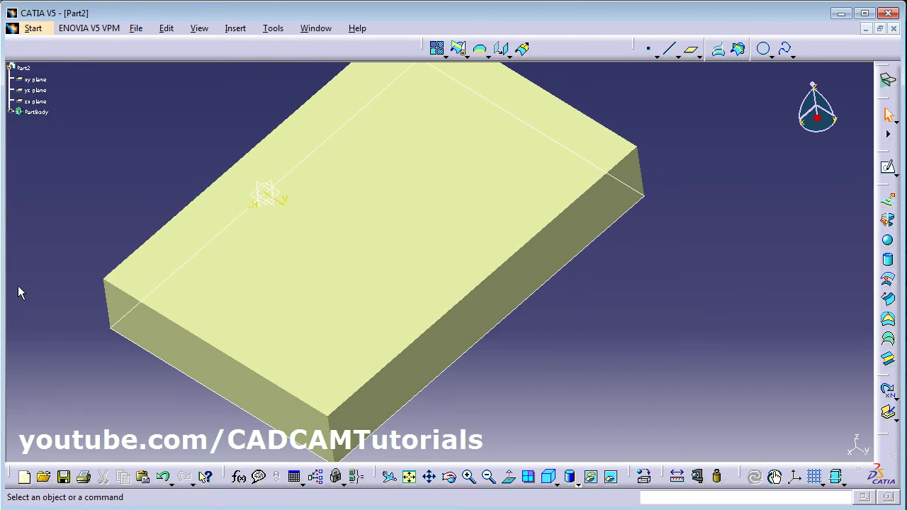
pyautogui.hotkey('alt', 'Tab')
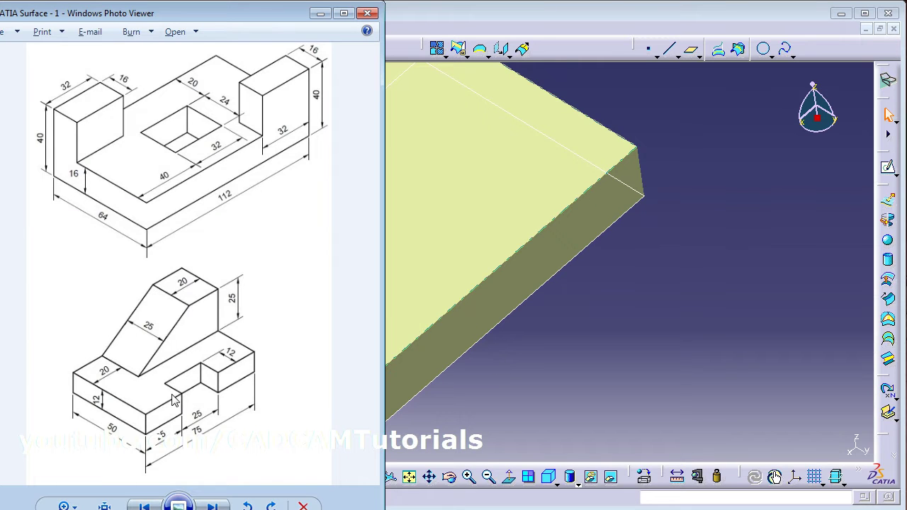
pyautogui.click(473, 378)
pyautogui.click(888, 166)
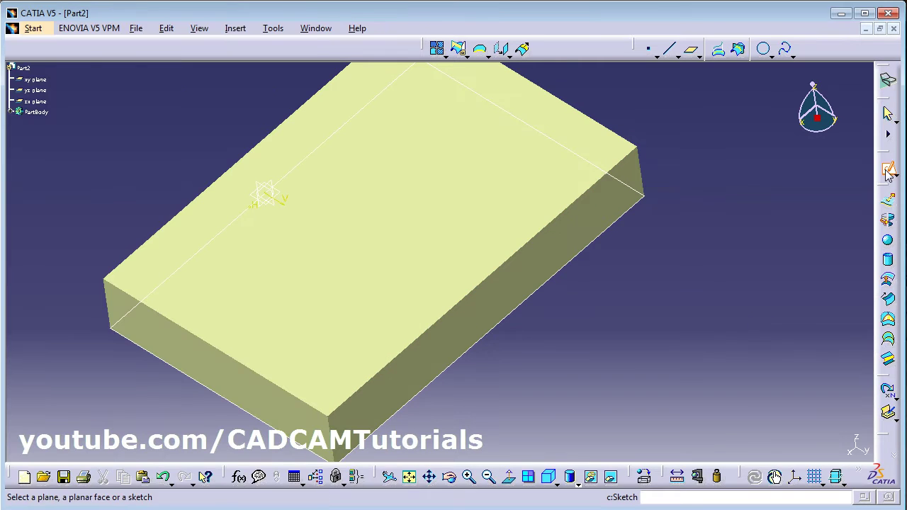
pyautogui.click(418, 252)
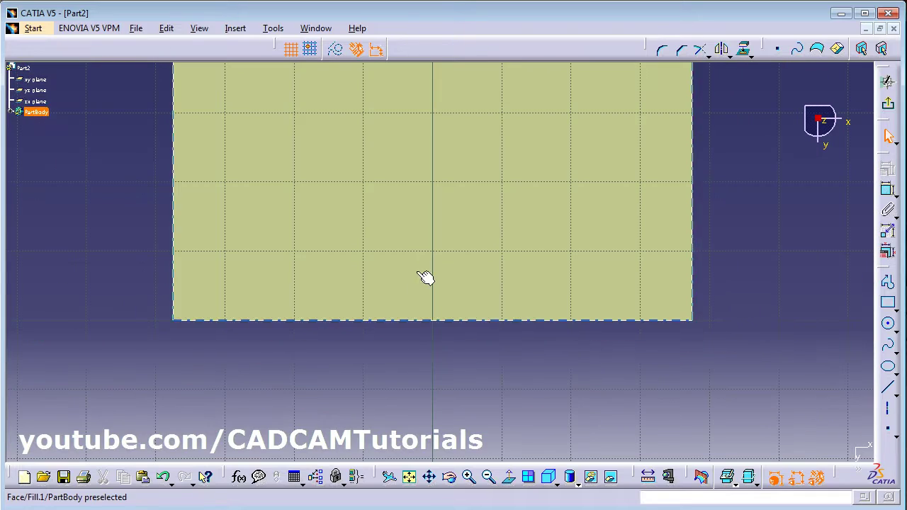
pyautogui.click(409, 476)
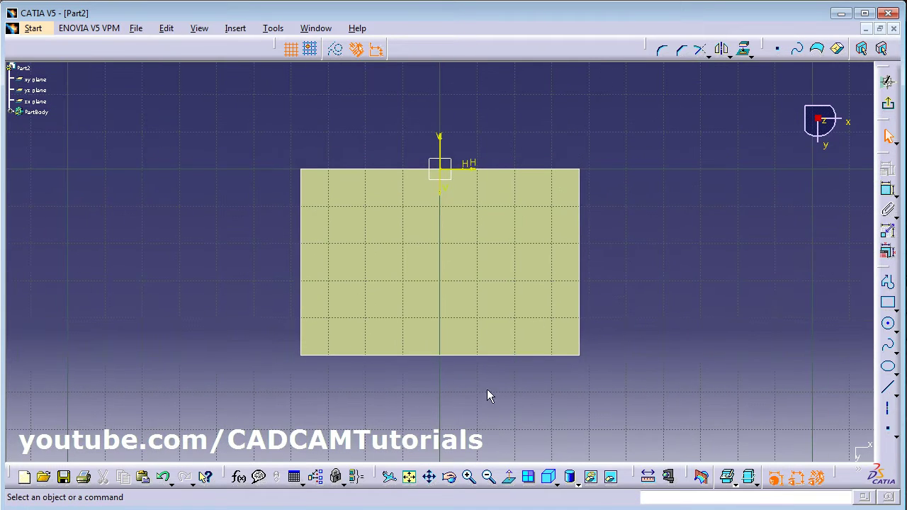
pyautogui.click(890, 306)
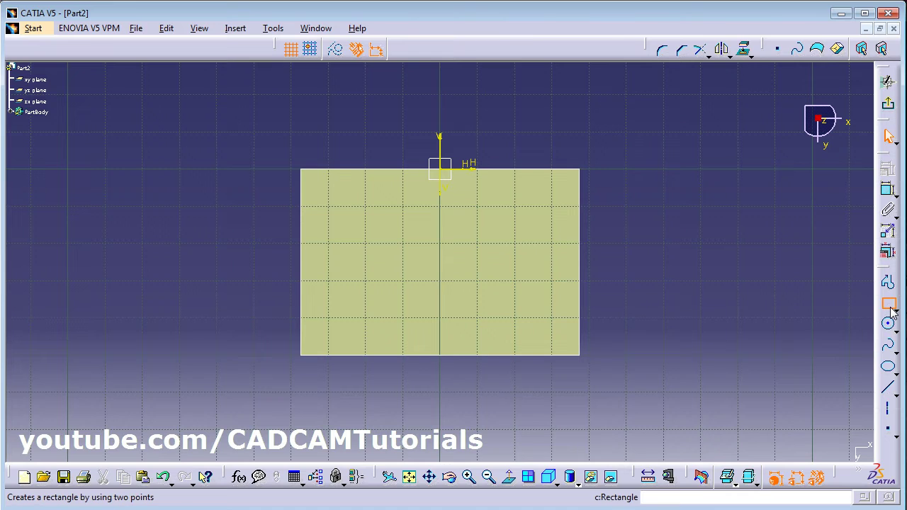
pyautogui.click(410, 303)
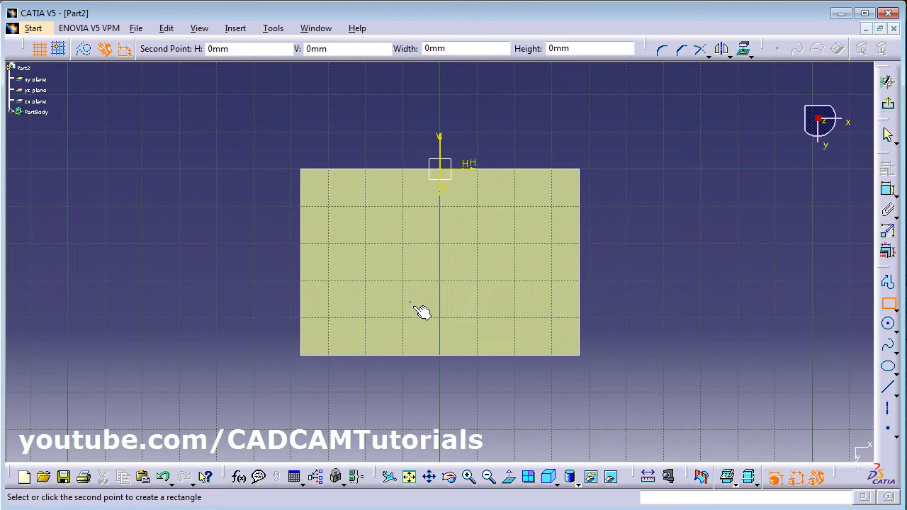
pyautogui.click(485, 343)
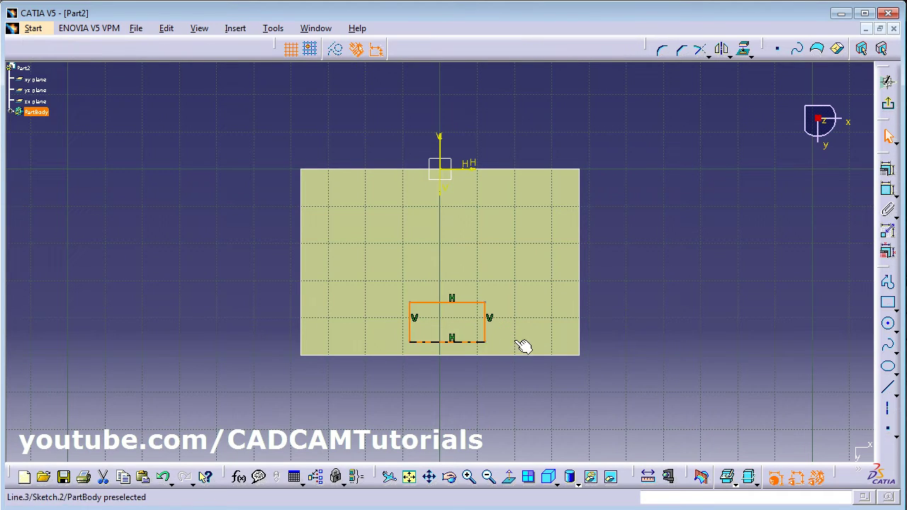
# - Try to constrain the small rectangle's lower side to be coincident with the base's lower edge
pyautogui.click(440, 343)
pyautogui.keyDown('ctrl'); pyautogui.click(448, 355); pyautogui.keyUp('ctrl')
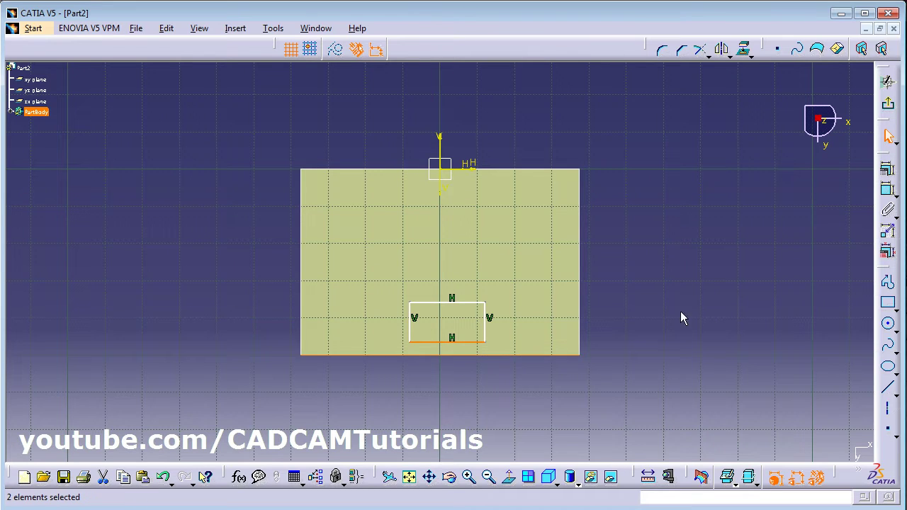
pyautogui.click(887, 169)
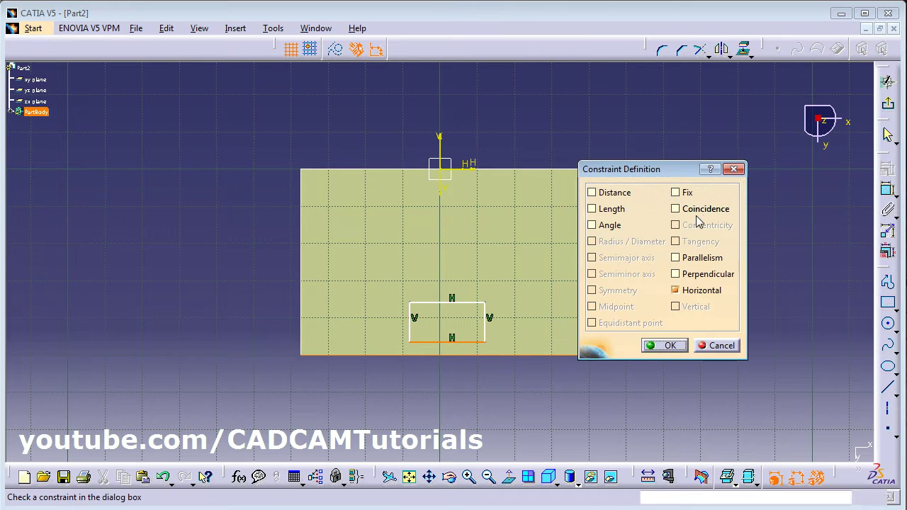
pyautogui.click(696, 209)
pyautogui.click(665, 345)
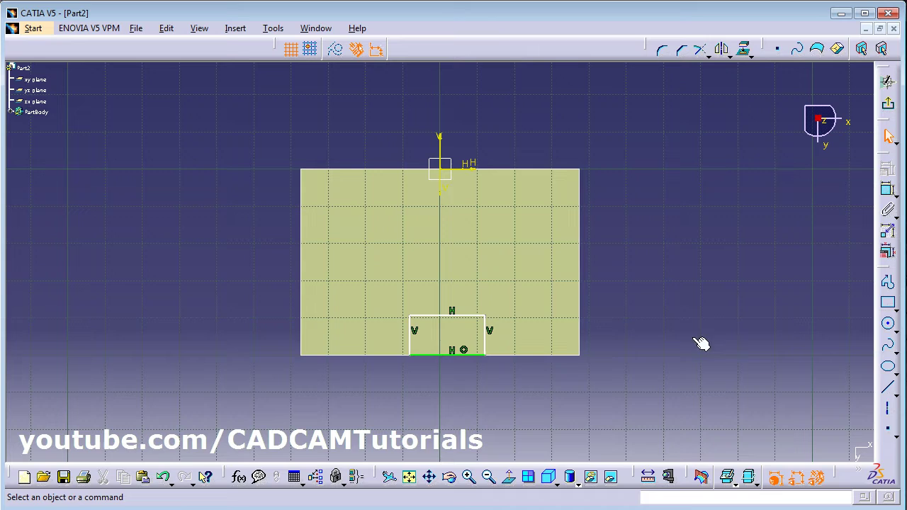
# - Try to constrain the small rectangle's two vertical sides to be symmetric about the sketch's vertical axis
pyautogui.click(411, 339)
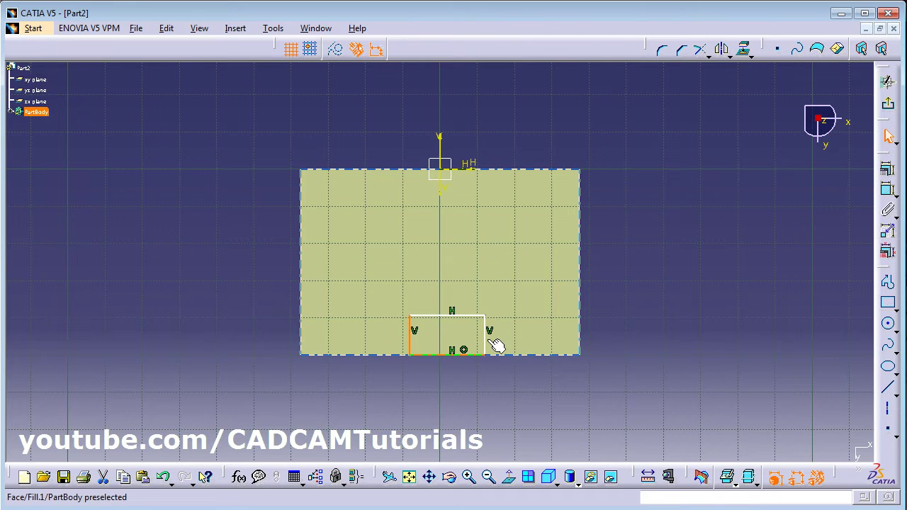
pyautogui.keyDown('ctrl'); pyautogui.click(486, 333); pyautogui.keyUp('ctrl')
pyautogui.keyDown('ctrl'); pyautogui.click(440, 139); pyautogui.keyUp('ctrl')
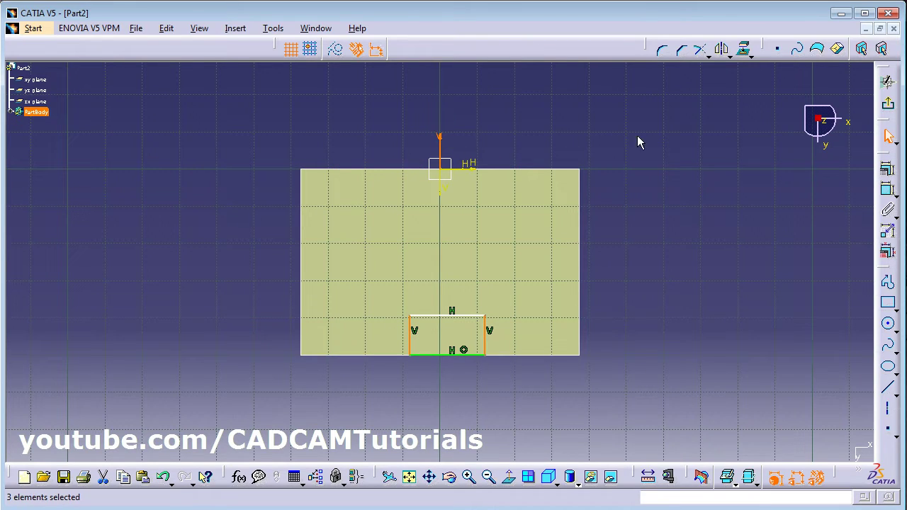
pyautogui.click(888, 168)
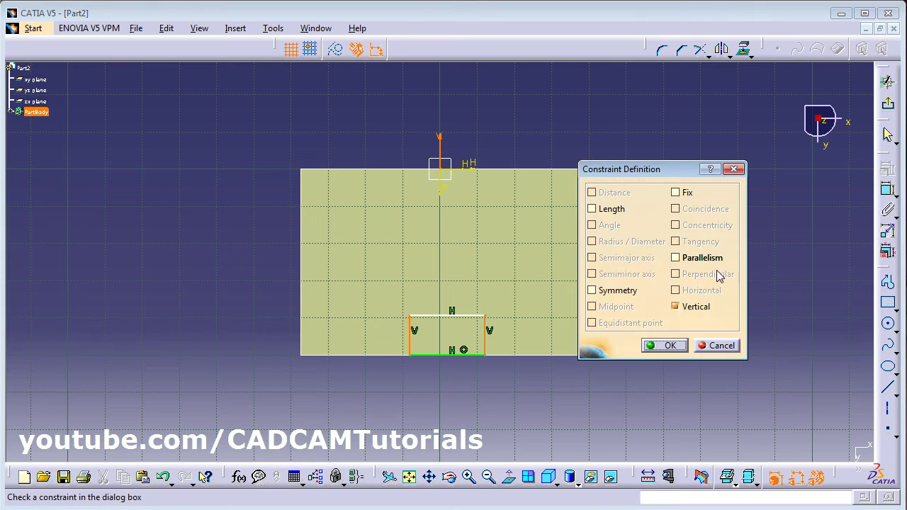
pyautogui.click(602, 292)
pyautogui.click(664, 346)
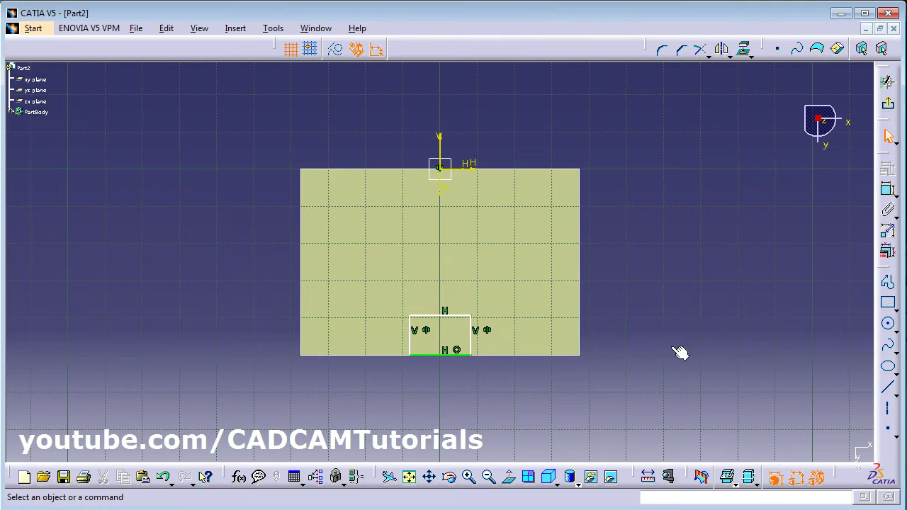
# - Undo the symmetry and coincidence constraints on the small rectangle
pyautogui.click(887, 189)
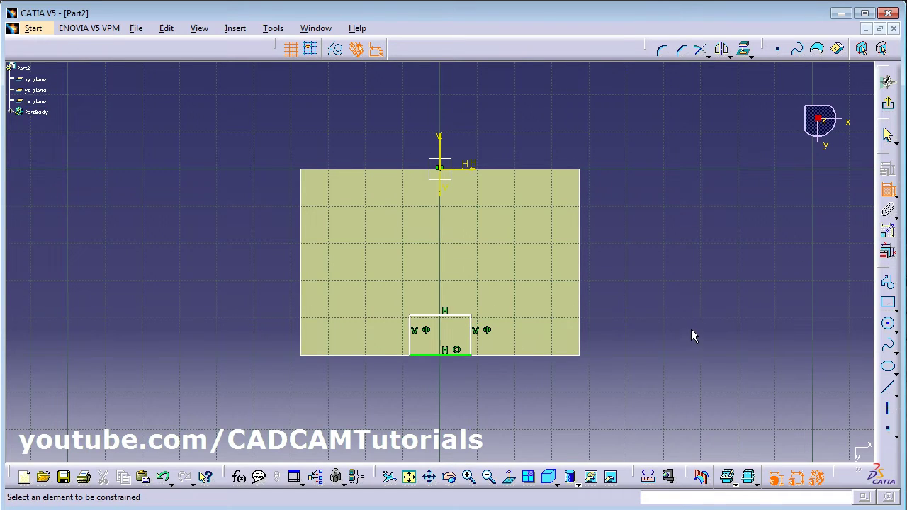
pyautogui.press('Escape')
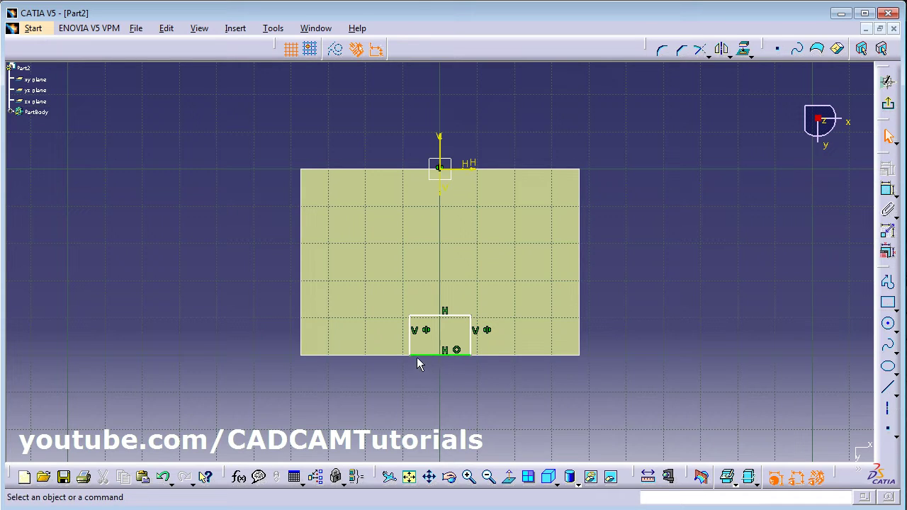
pyautogui.click(164, 479)
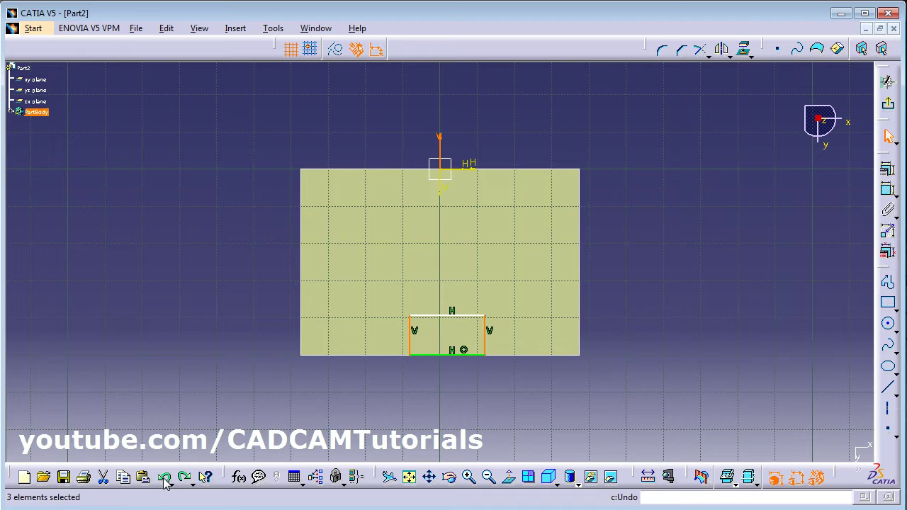
pyautogui.click(165, 478)
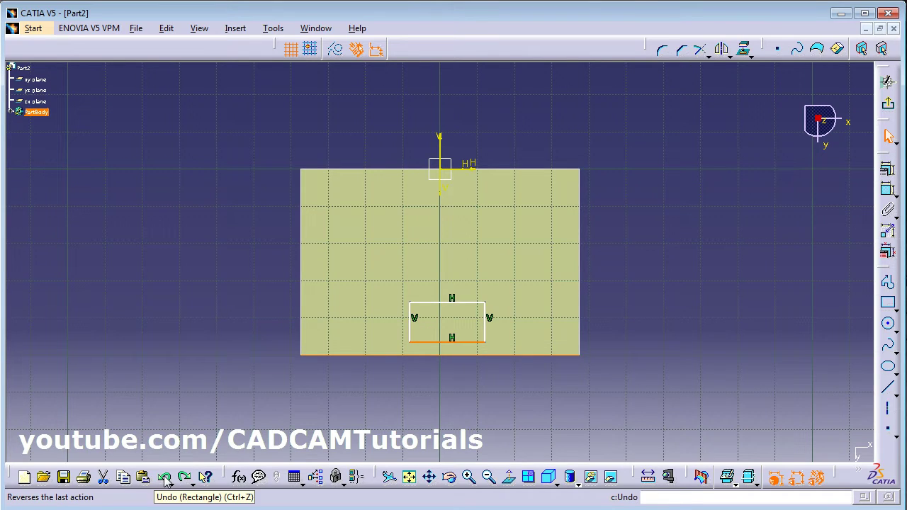
# - Stretch the small rectangle's lower side outward past the base's lower edge
pyautogui.click(479, 395)
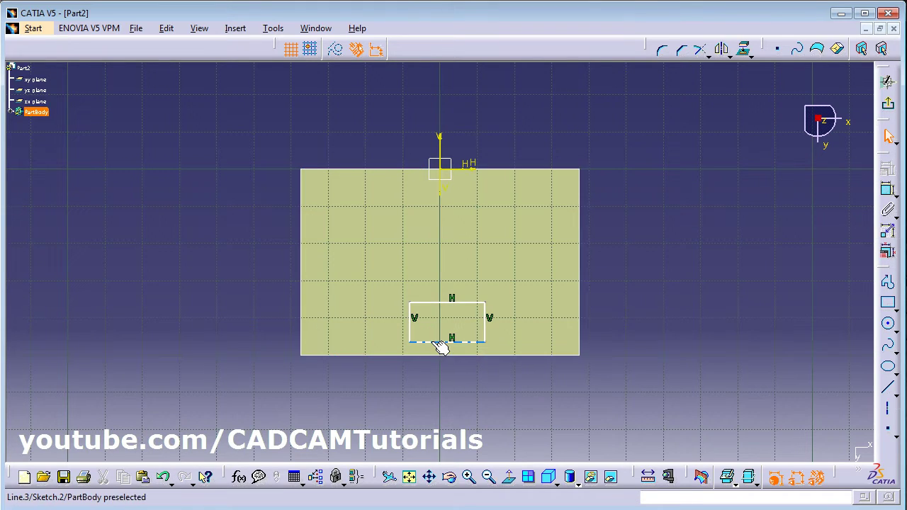
pyautogui.moveTo(443, 343); pyautogui.dragTo(432, 384)
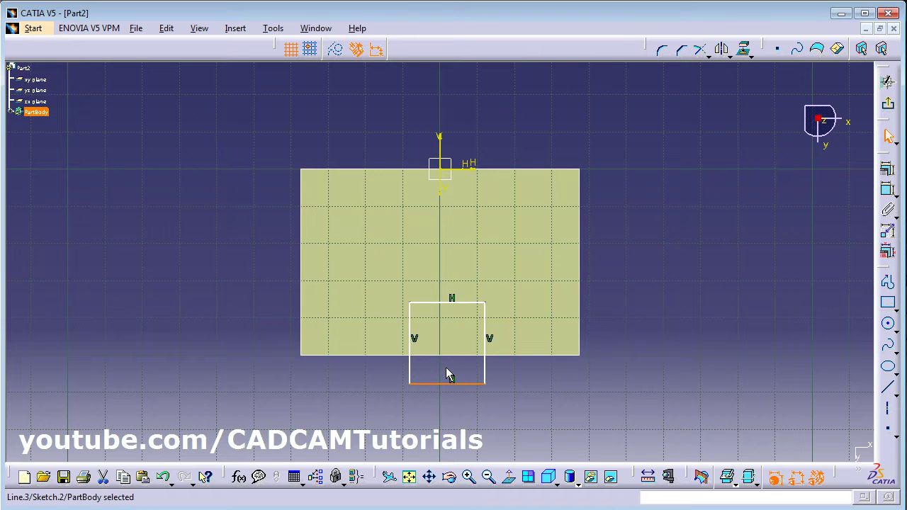
pyautogui.click(523, 382)
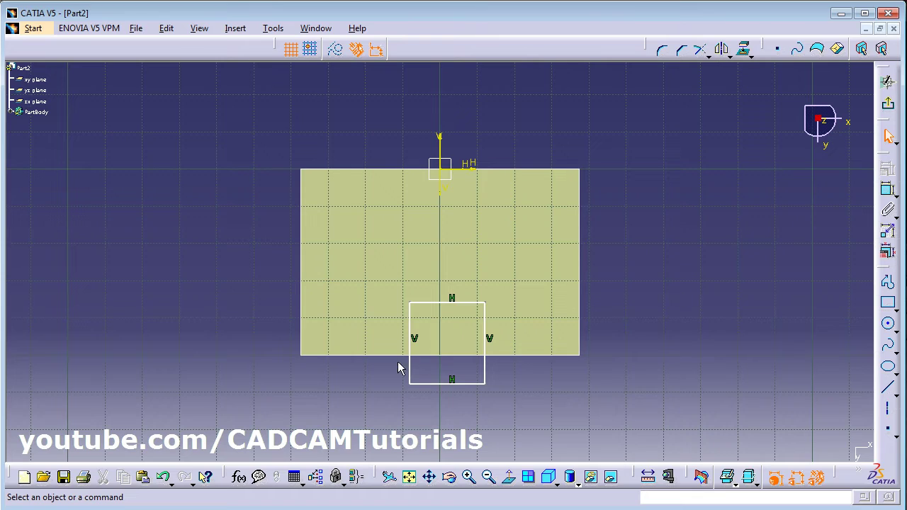
pyautogui.click(411, 331)
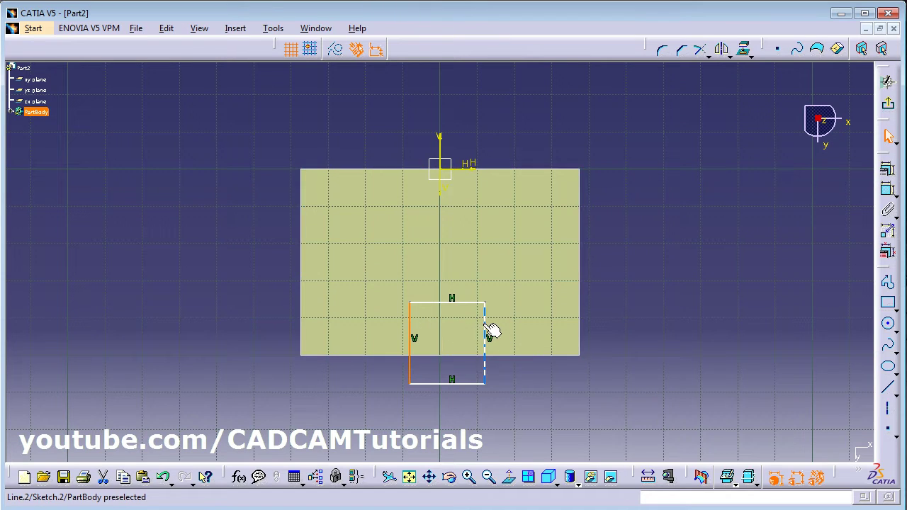
pyautogui.keyDown('ctrl'); pyautogui.click(486, 329); pyautogui.keyUp('ctrl')
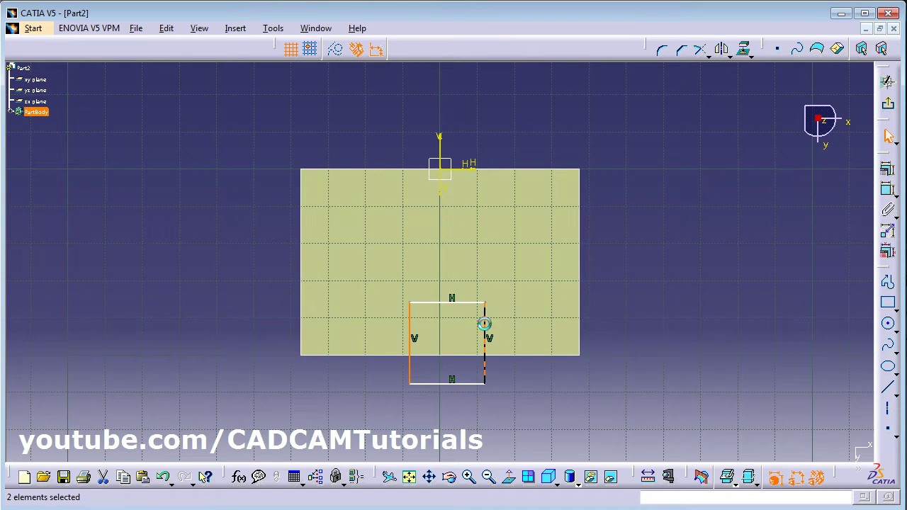
pyautogui.click(440, 142)
pyautogui.click(889, 210)
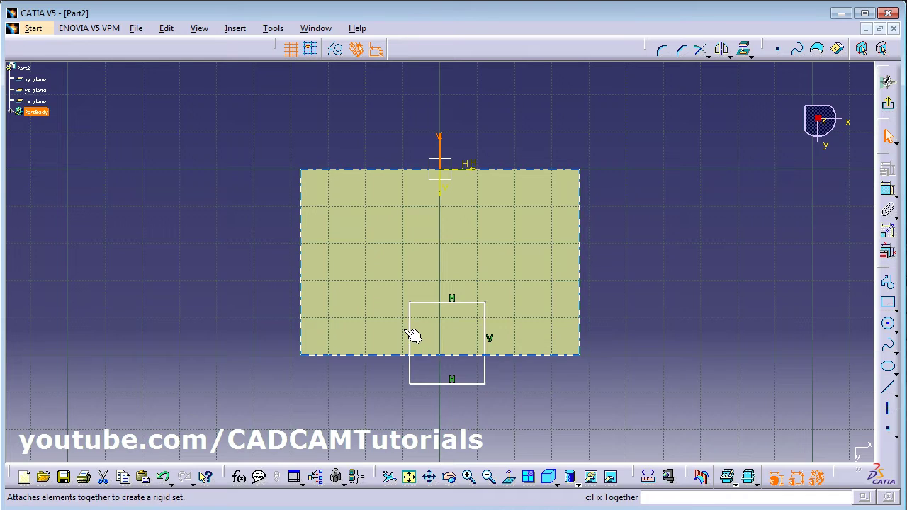
pyautogui.click(414, 331)
pyautogui.click(486, 323)
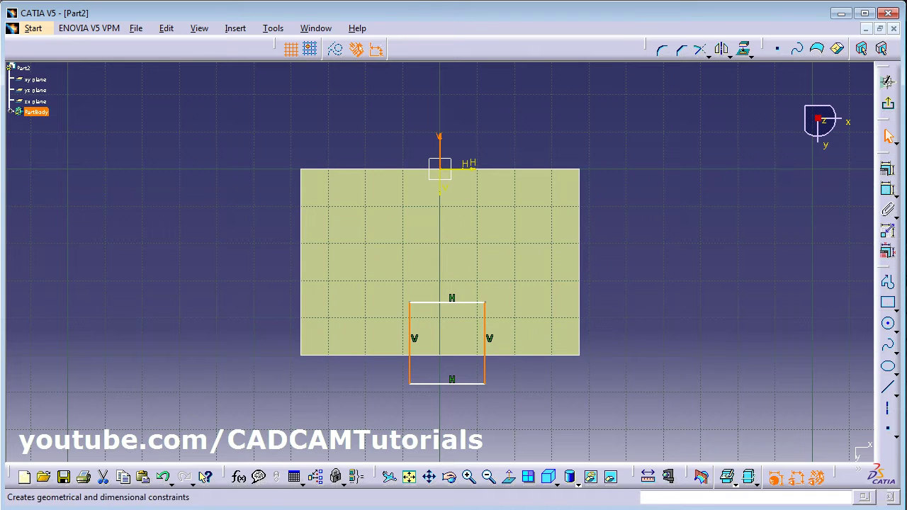
pyautogui.click(887, 168)
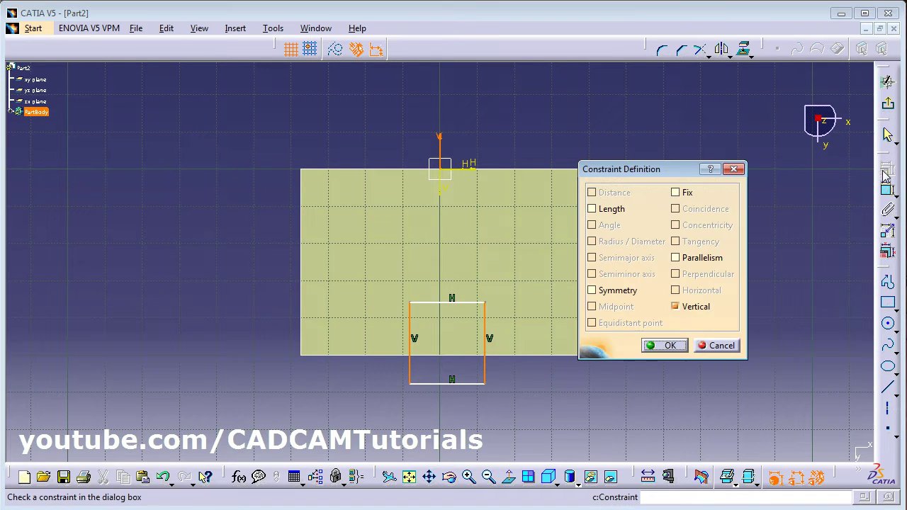
pyautogui.click(592, 291)
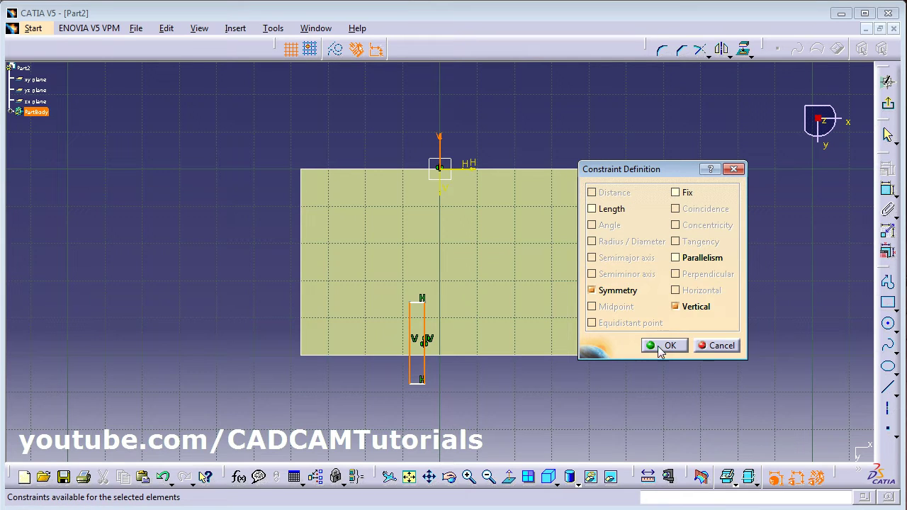
pyautogui.click(730, 346)
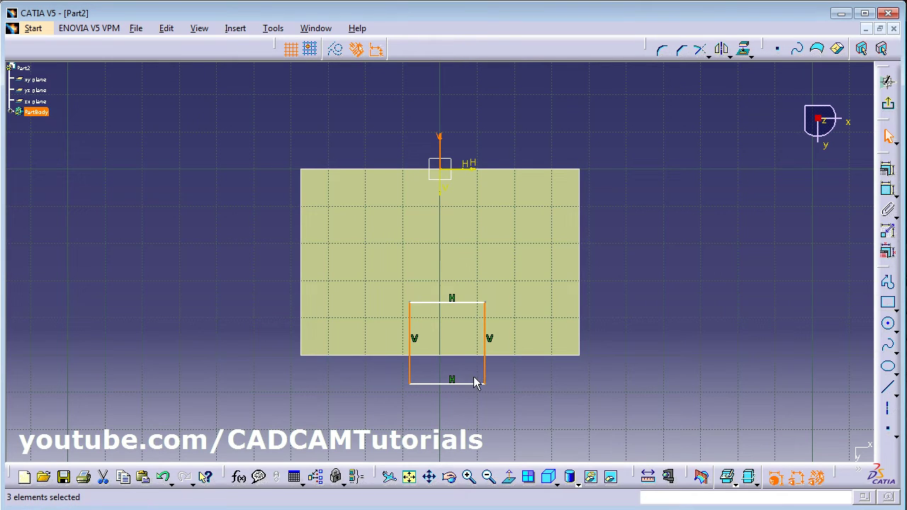
# - Constrain the small rectangle's two vertical sides to be symmetric about the sketch's vertical axis
pyautogui.click(411, 328)
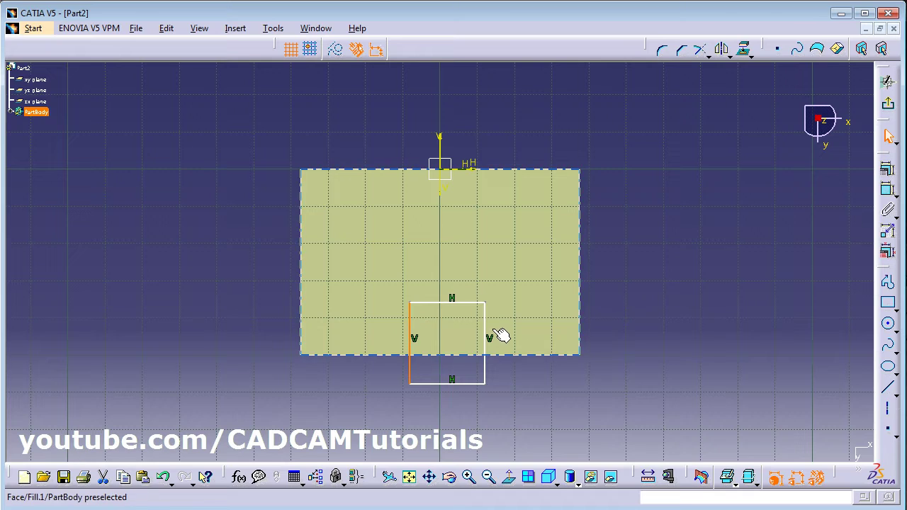
pyautogui.keyDown('ctrl'); pyautogui.click(484, 320); pyautogui.keyUp('ctrl')
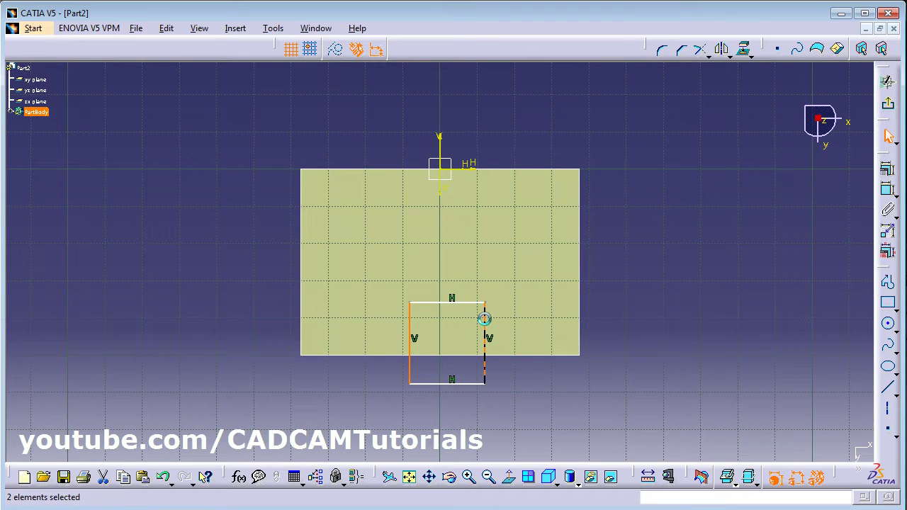
pyautogui.keyDown('ctrl'); pyautogui.click(439, 141); pyautogui.keyUp('ctrl')
pyautogui.click(891, 171)
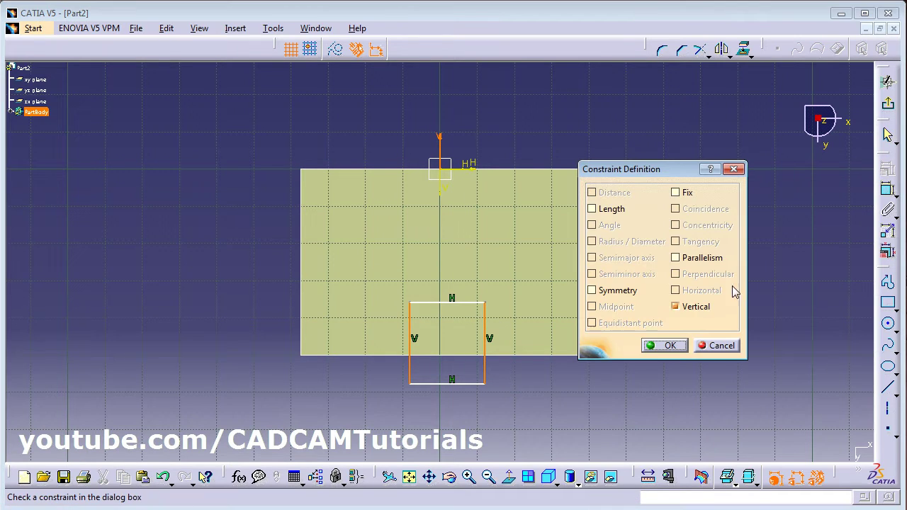
pyautogui.click(610, 291)
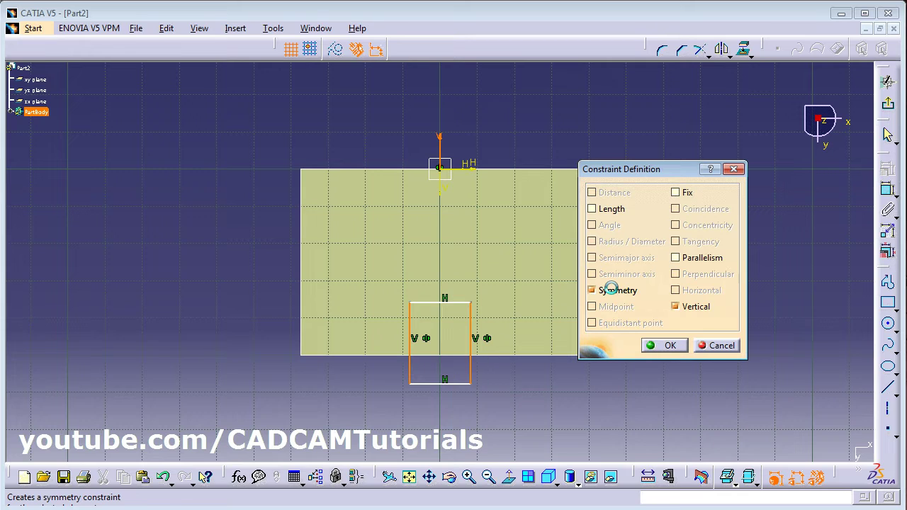
pyautogui.click(665, 346)
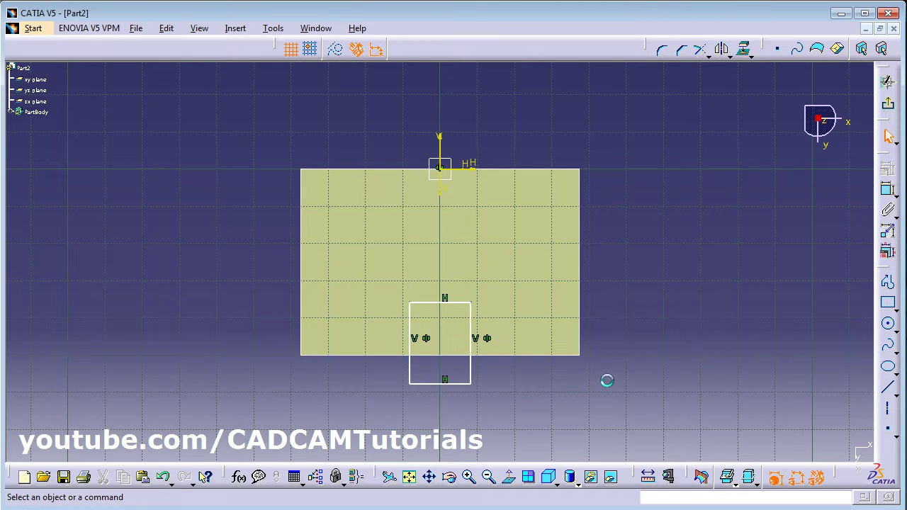
# - Dimension the distance between the base's lower edge and the small rectangle's upper side and set it to 12 mm
pyautogui.click(887, 190)
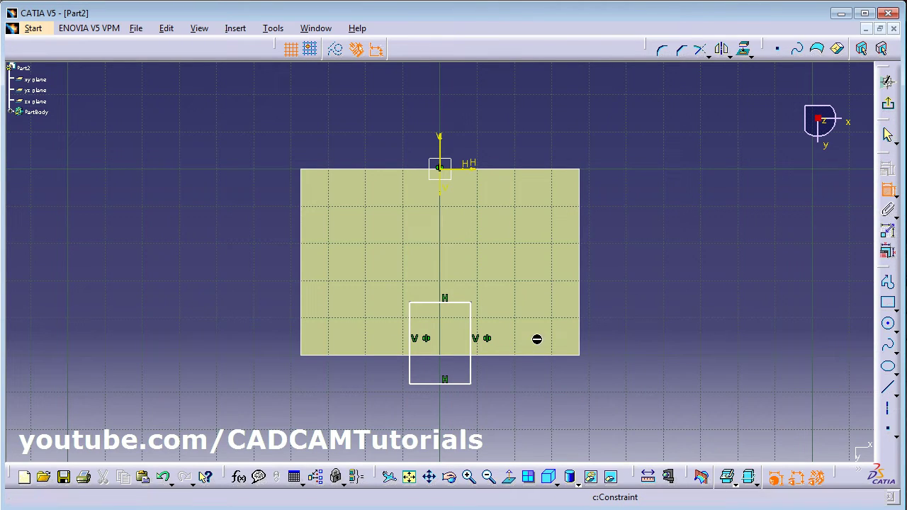
pyautogui.click(499, 357)
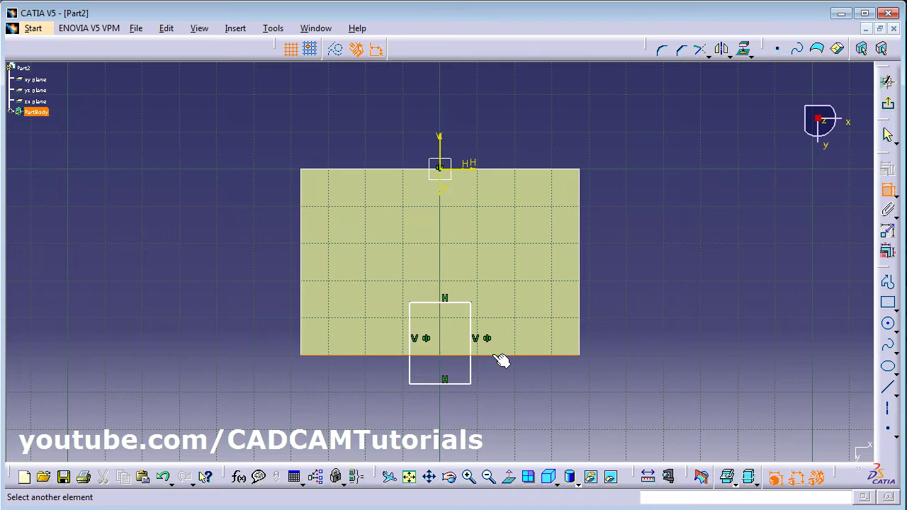
pyautogui.click(456, 307)
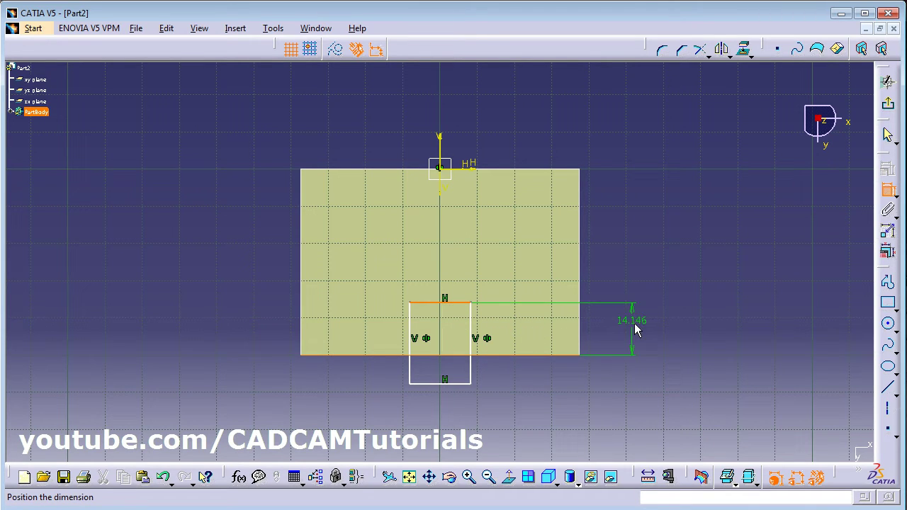
pyautogui.click(640, 330)
pyautogui.doubleClick(633, 320)
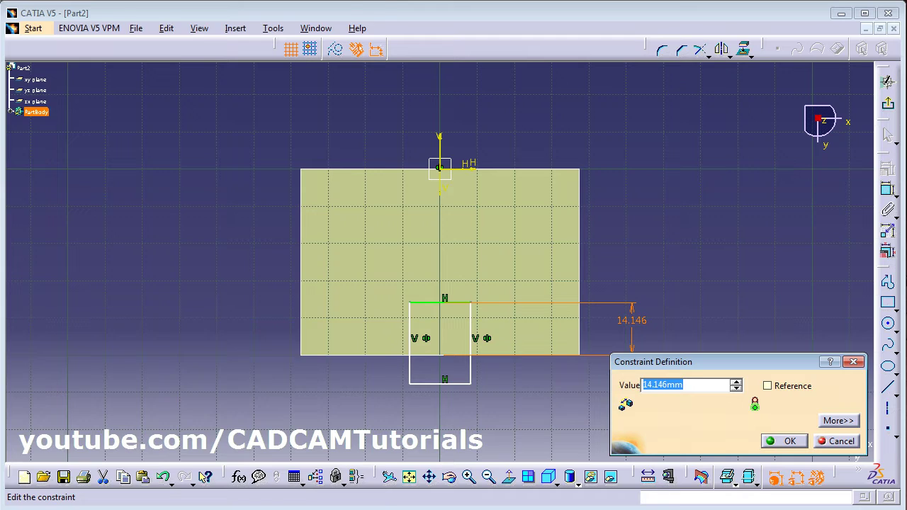
pyautogui.hotkey('alt', 'Tab')
pyautogui.click(681, 384)
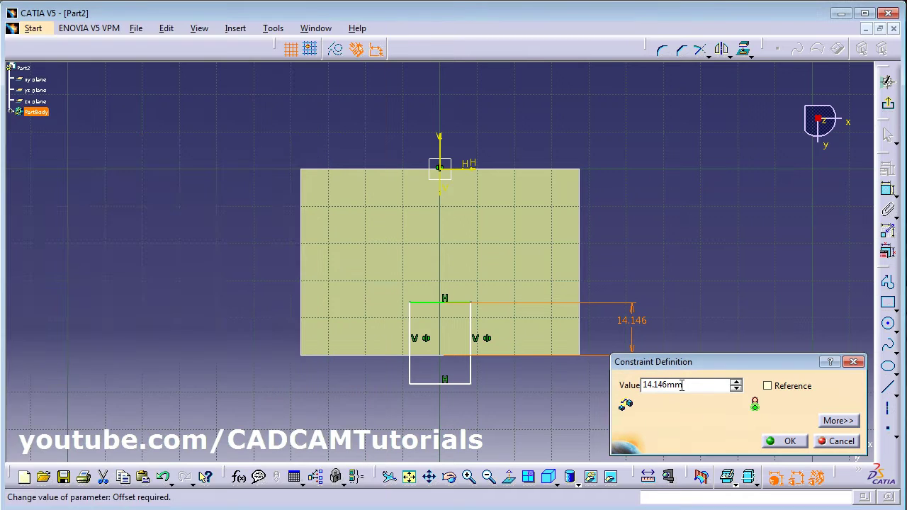
pyautogui.moveTo(690, 390); pyautogui.dragTo(606, 381)
pyautogui.write('12')
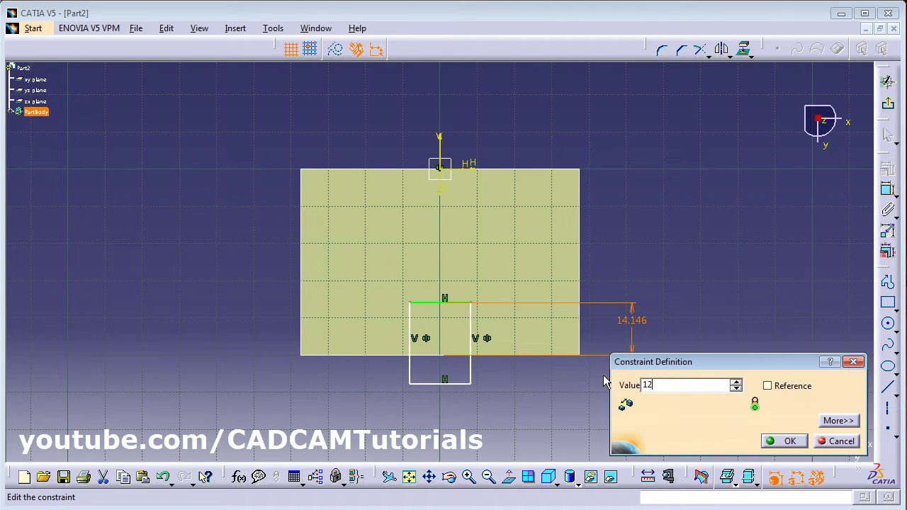
pyautogui.click(789, 442)
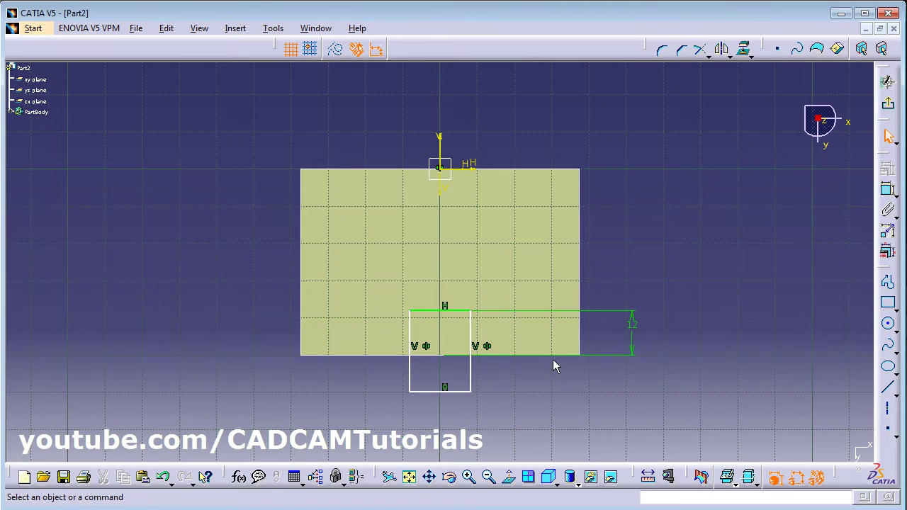
# - Dimension the small rectangle's width and set it to 25 mm
pyautogui.click(889, 191)
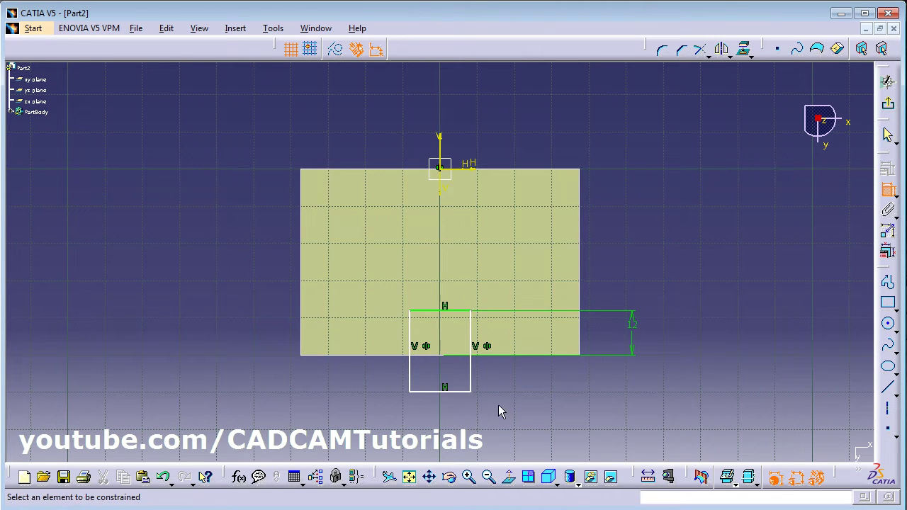
pyautogui.click(441, 391)
pyautogui.click(440, 428)
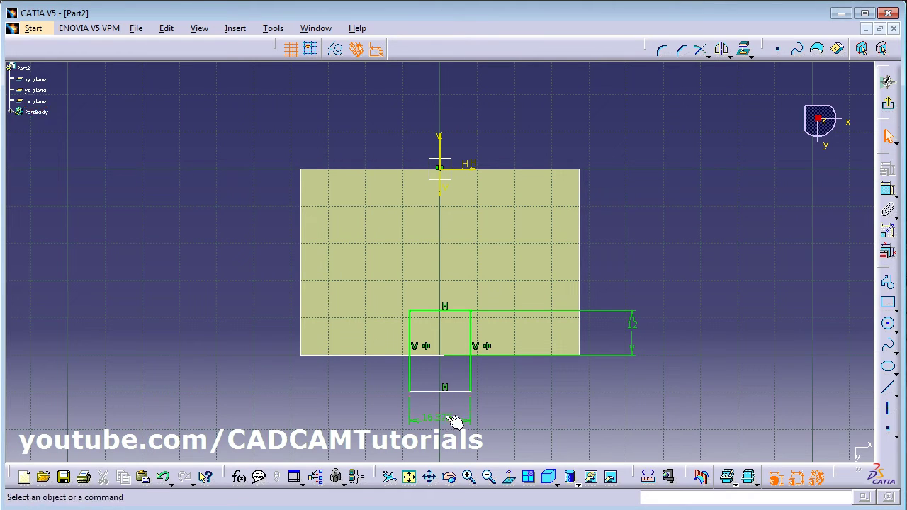
pyautogui.doubleClick(445, 417)
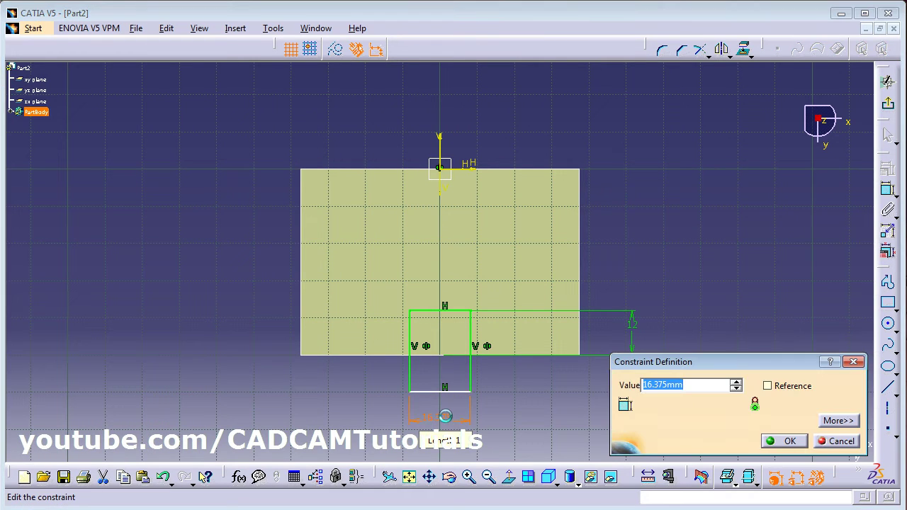
pyautogui.write('24')
pyautogui.click(779, 445)
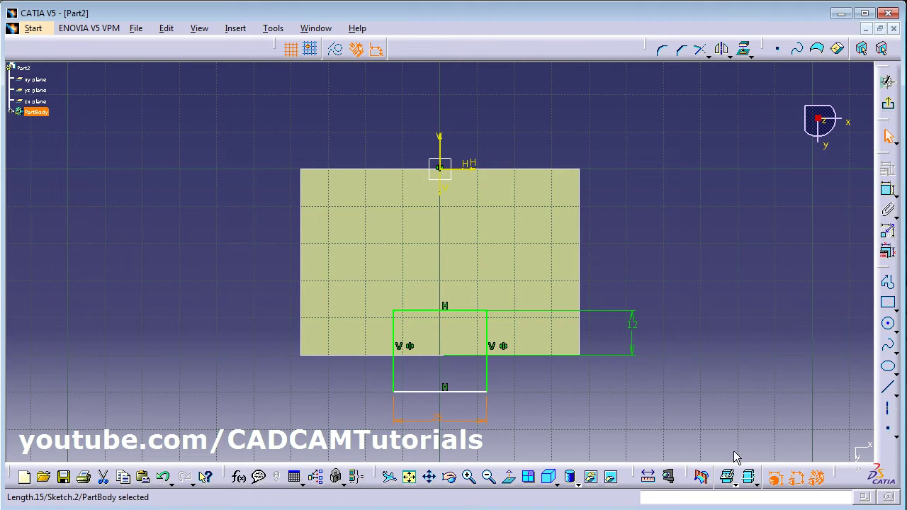
pyautogui.click(679, 423)
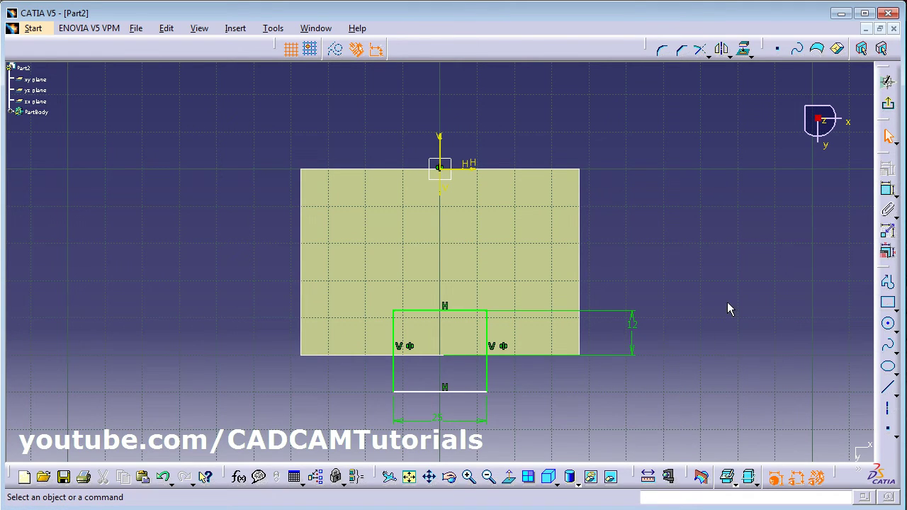
# - Finish the notch sketch and extrude it as a surface by 12 mm down through the base's thickness
pyautogui.click(887, 81)
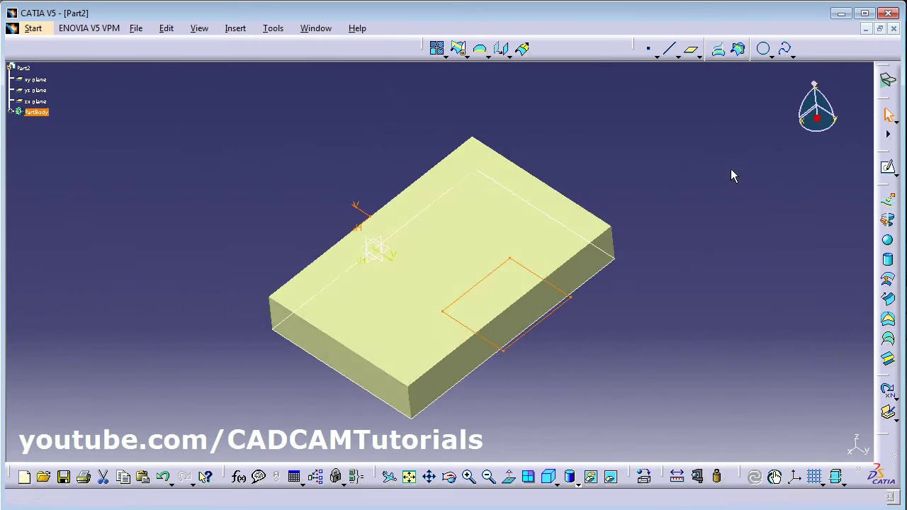
pyautogui.click(890, 208)
pyautogui.moveTo(466, 387); pyautogui.dragTo(439, 333, button='middle')
pyautogui.hotkey('alt', 'Tab')
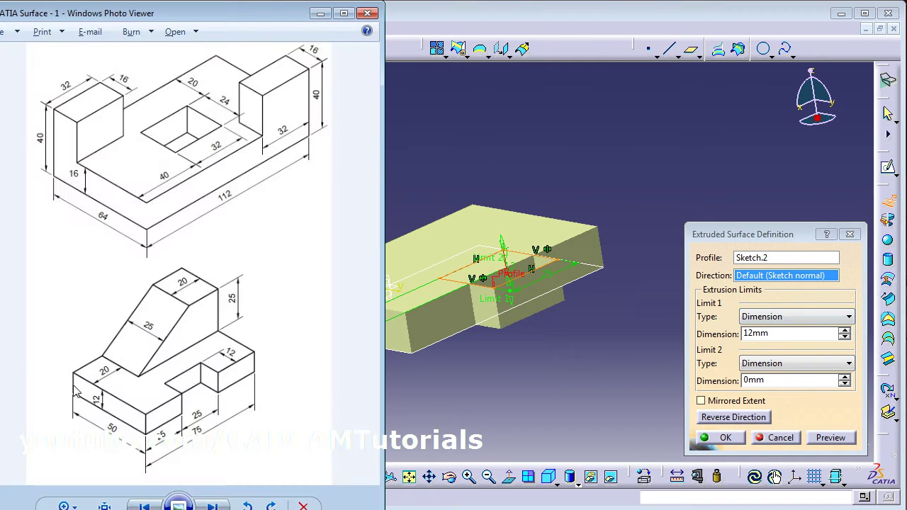
pyautogui.click(727, 445)
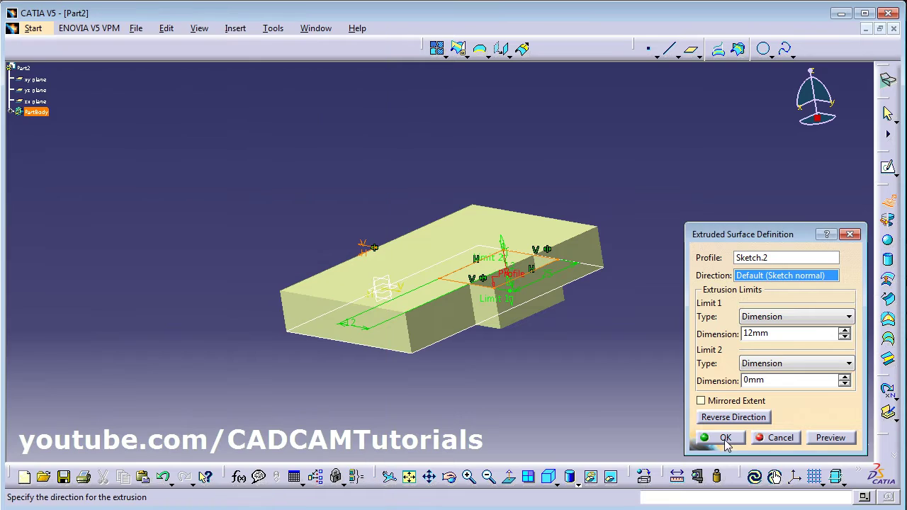
pyautogui.click(720, 437)
# - Trim the extruded notch walls, the base's top fill and the base's side walls with each other to open the notch
pyautogui.keyDown('ctrl'); pyautogui.moveTo(720, 438); pyautogui.dragTo(592, 340, button='middle'); pyautogui.keyUp('ctrl')
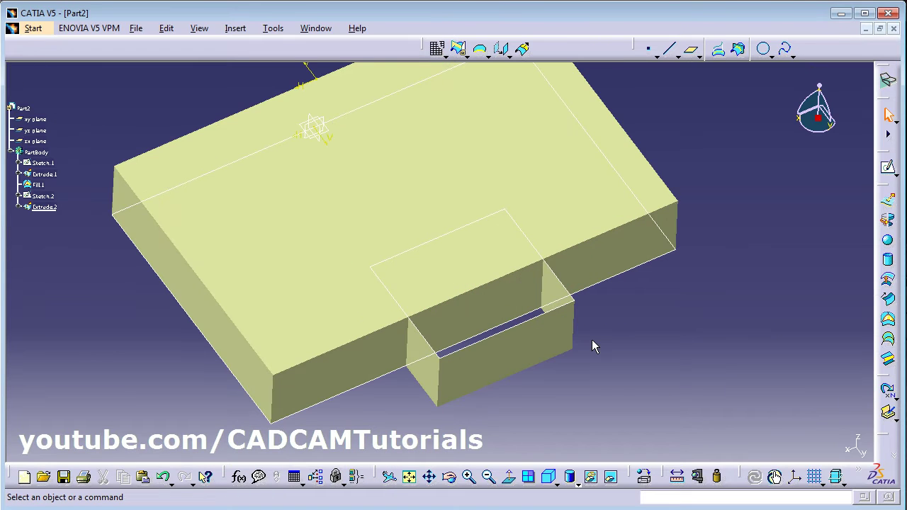
pyautogui.moveTo(496, 334)
pyautogui.mouseDown(button='middle')
pyautogui.moveTo(498, 296)
pyautogui.moveTo(513, 294)
pyautogui.moveTo(472, 300)
pyautogui.mouseUp(button='middle')
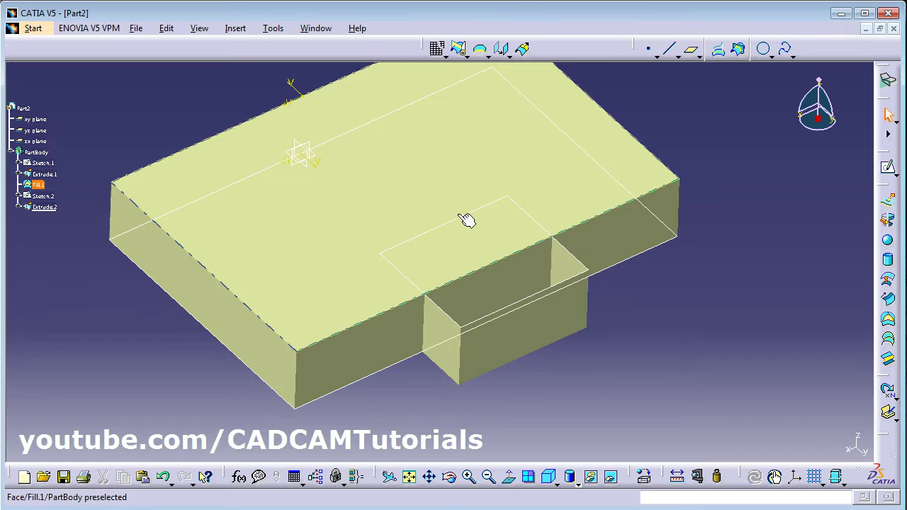
pyautogui.click(459, 50)
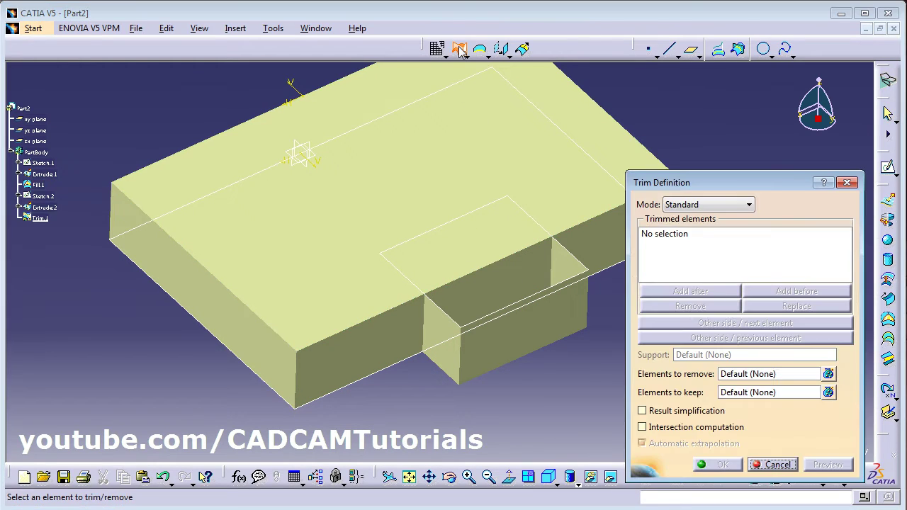
pyautogui.click(502, 347)
pyautogui.click(341, 278)
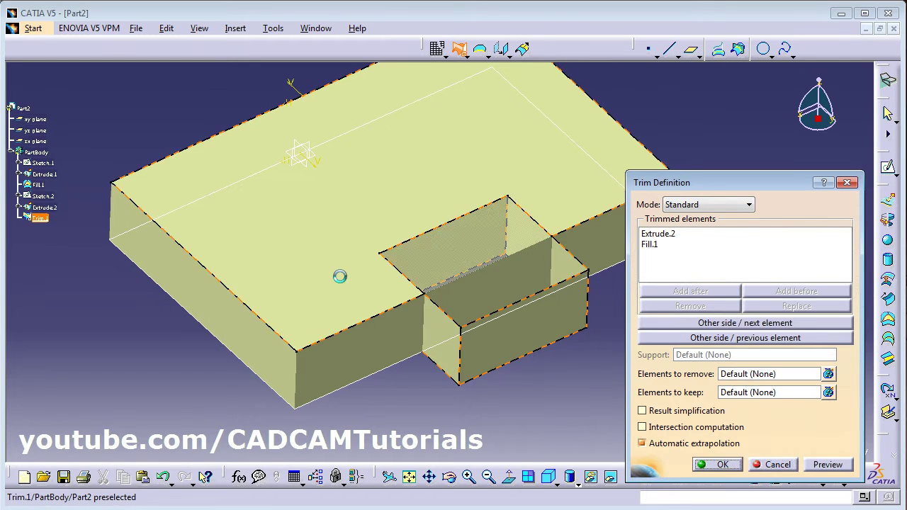
pyautogui.click(367, 362)
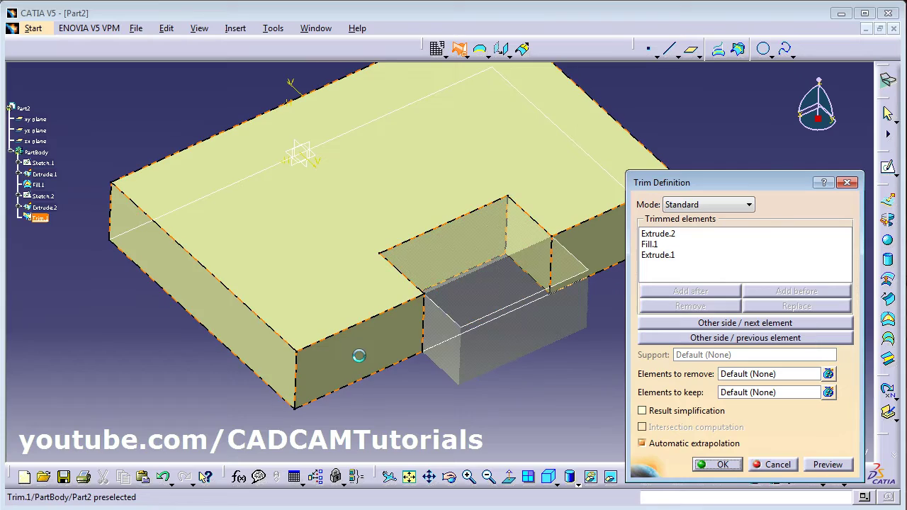
pyautogui.moveTo(378, 260); pyautogui.dragTo(419, 304, button='middle')
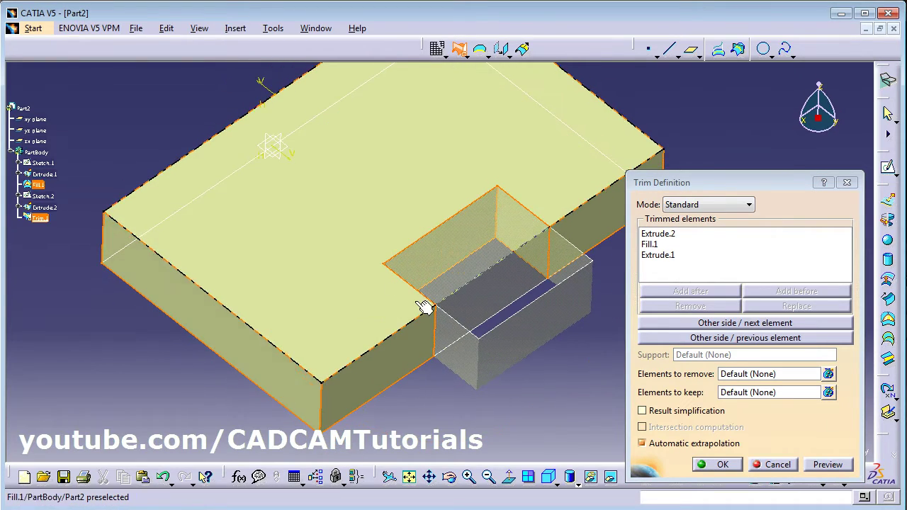
pyautogui.click(718, 464)
pyautogui.moveTo(550, 362); pyautogui.dragTo(488, 323, button='middle')
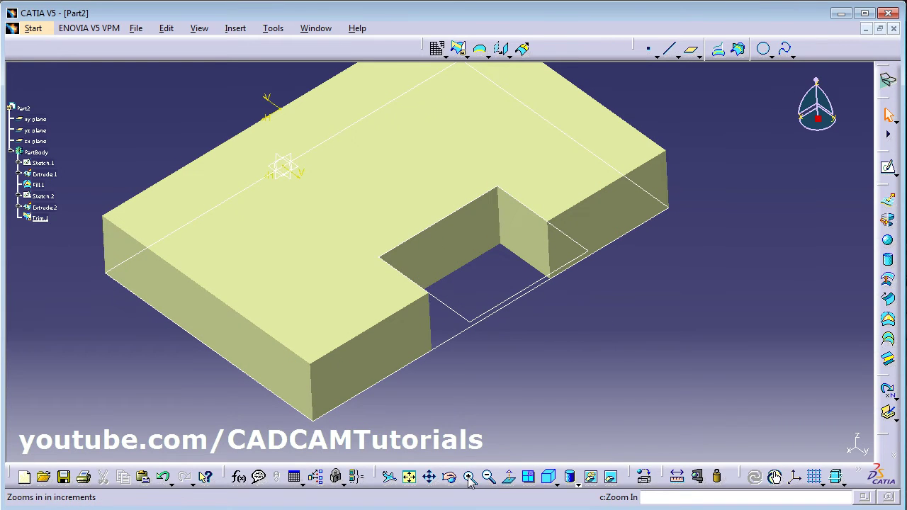
# - Hide the notch sketch and the base sketch, and show the trimmed base in isometric view
pyautogui.click(591, 479)
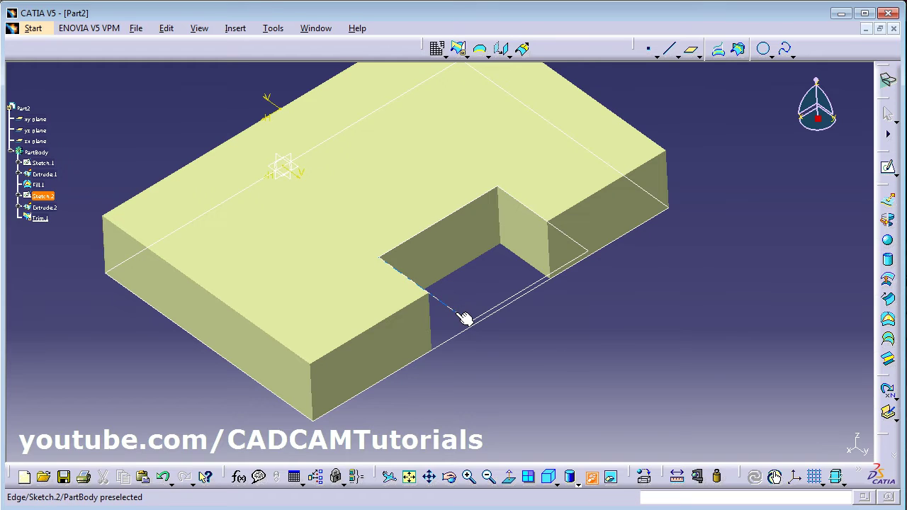
pyautogui.click(464, 317)
pyautogui.click(591, 479)
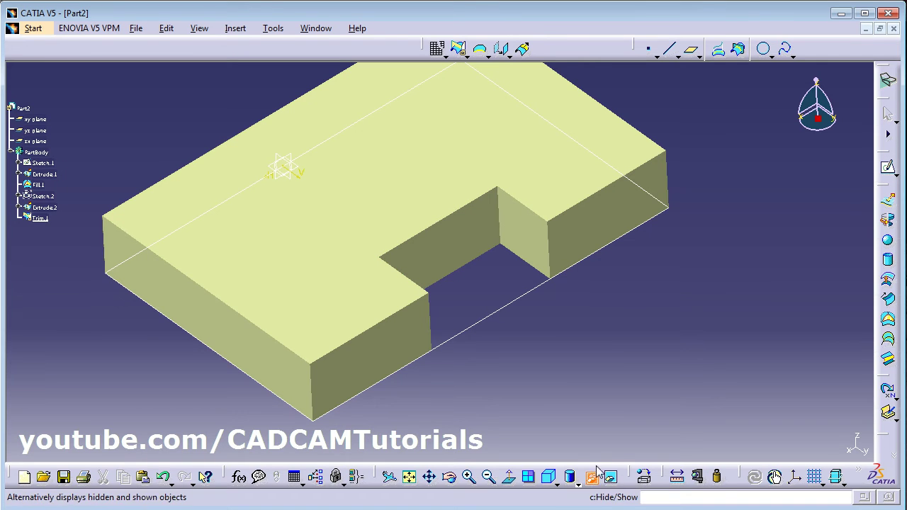
pyautogui.click(481, 326)
pyautogui.moveTo(532, 299); pyautogui.dragTo(541, 307, button='middle')
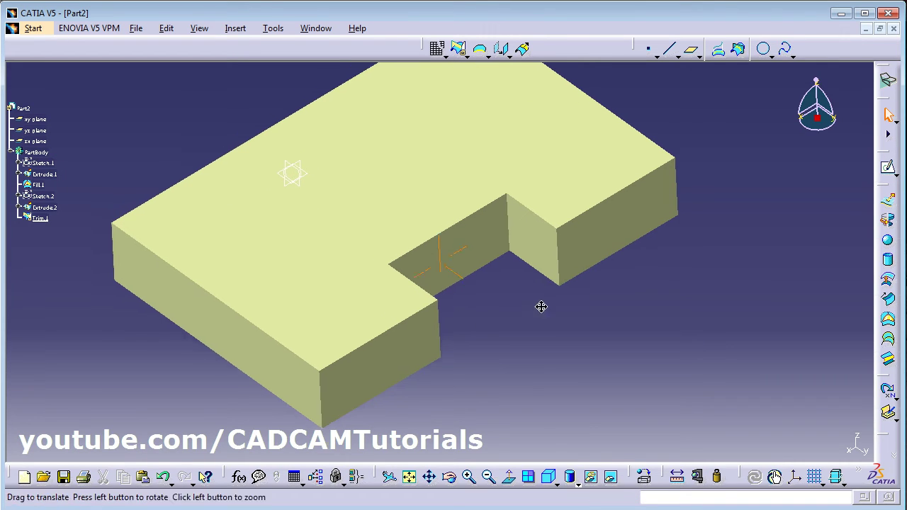
pyautogui.click(548, 477)
pyautogui.moveTo(498, 211); pyautogui.dragTo(512, 240, button='middle')
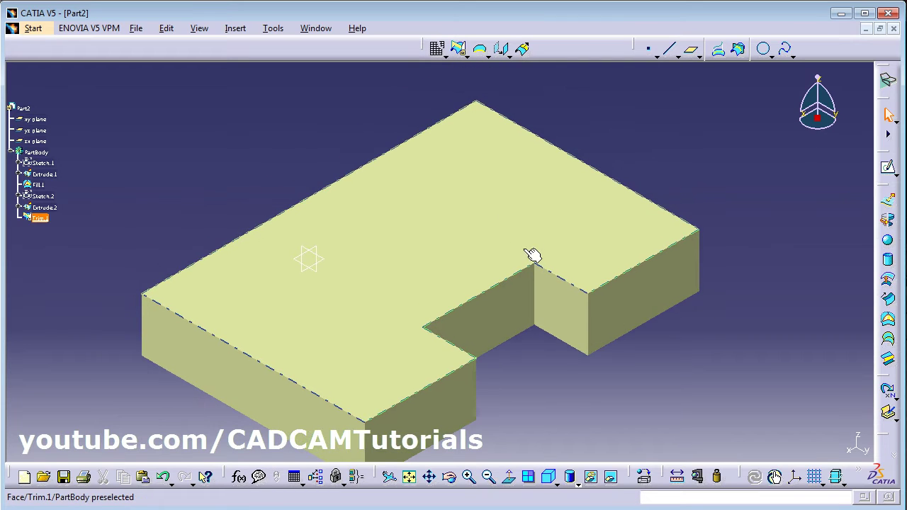
# - Check the reference drawing, start a sketch on the base's top face and draw a rectangle about 22 mm high near the corner opposite the notch
pyautogui.hotkey('alt', 'Tab')
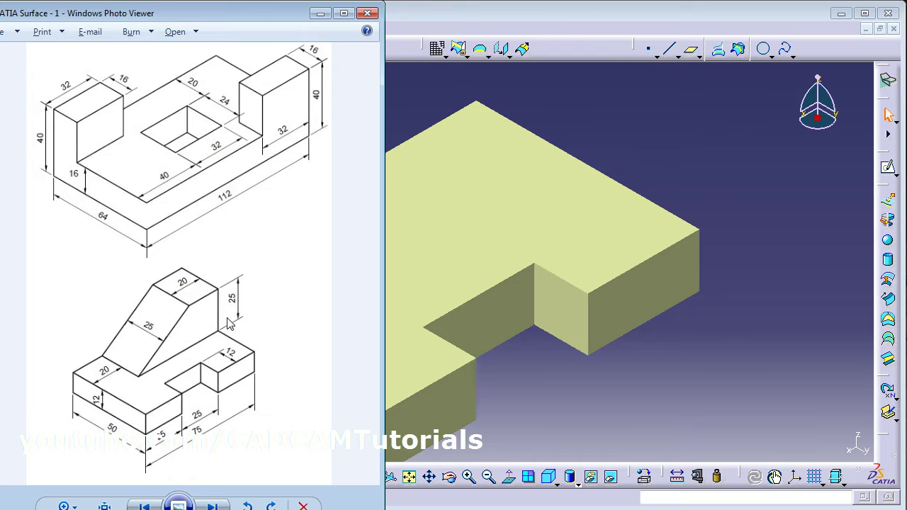
pyautogui.hotkey('alt', 'Tab')
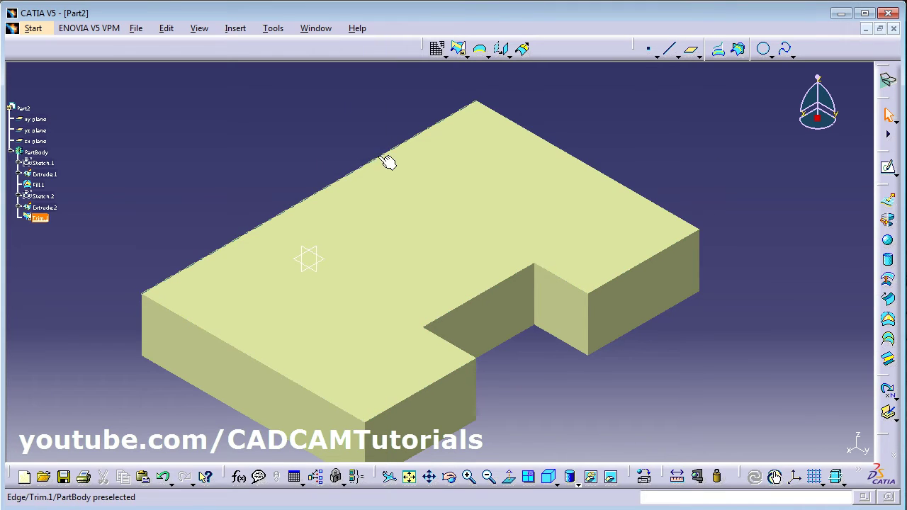
pyautogui.click(889, 169)
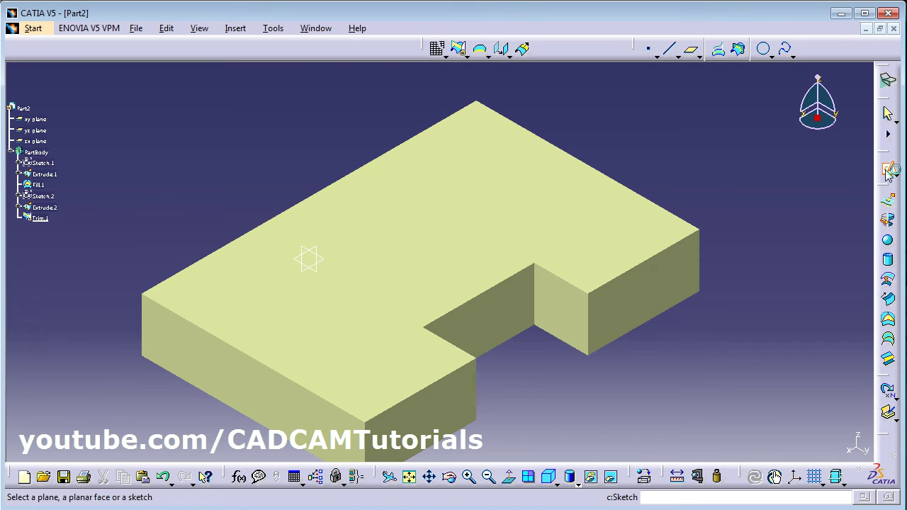
pyautogui.click(494, 207)
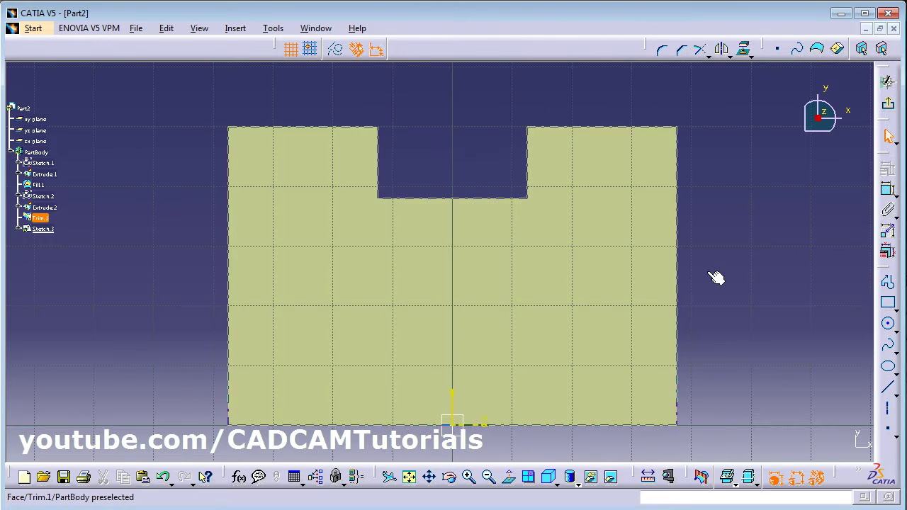
pyautogui.click(888, 305)
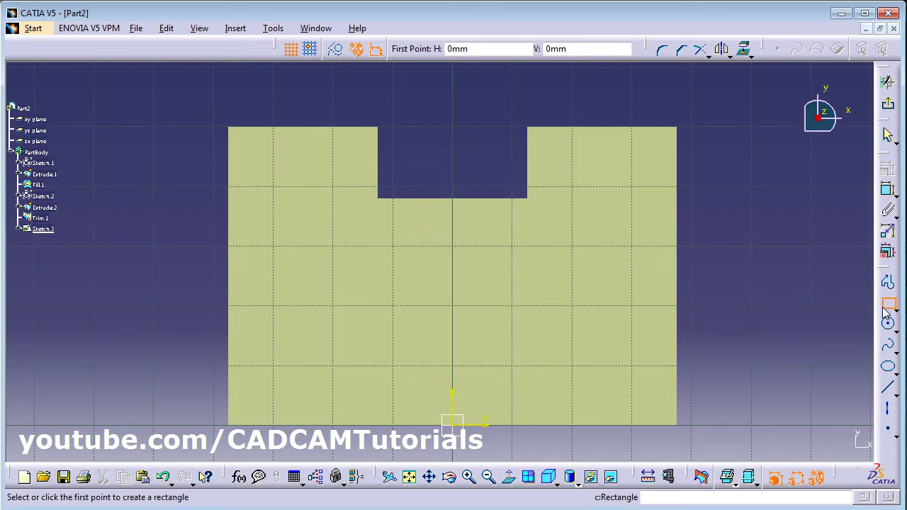
pyautogui.click(249, 402)
pyautogui.click(498, 273)
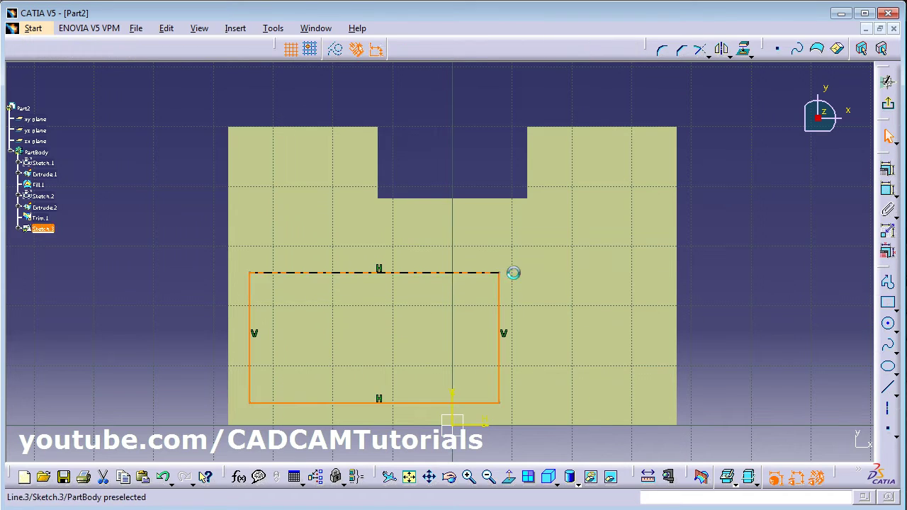
pyautogui.click(721, 307)
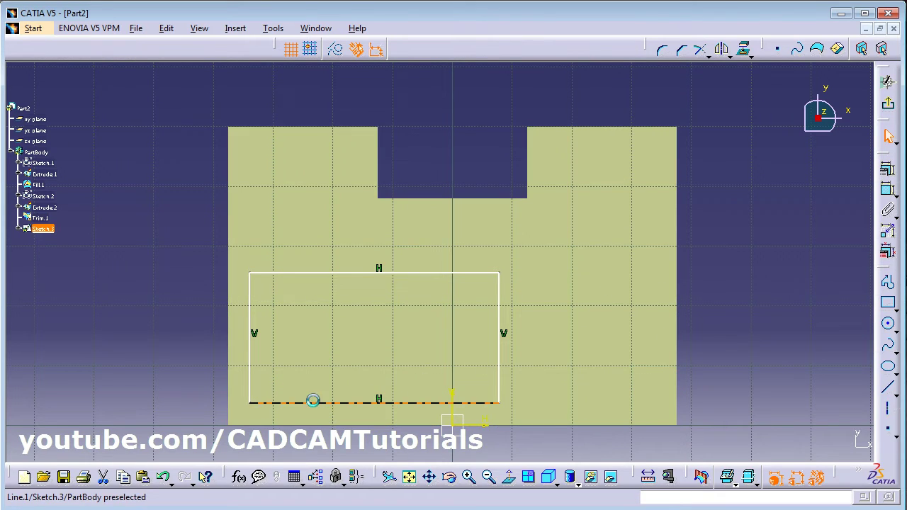
# - Make the rectangle's lower side coincident with the base's long edge opposite the notch
pyautogui.click(315, 402)
pyautogui.keyDown('ctrl'); pyautogui.click(347, 427); pyautogui.keyUp('ctrl')
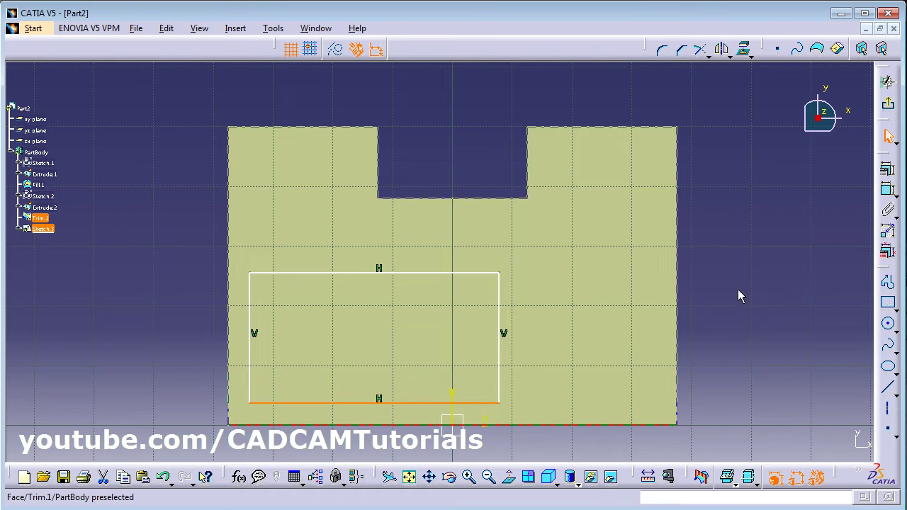
pyautogui.click(888, 173)
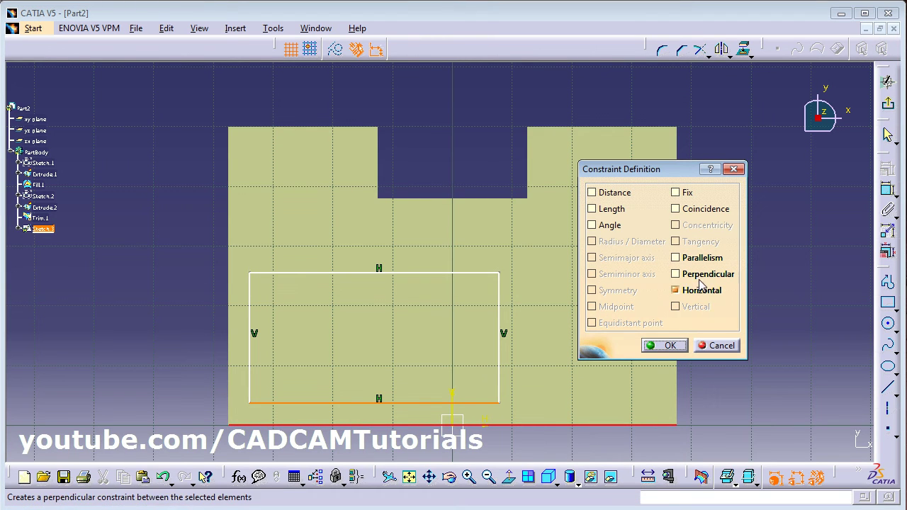
pyautogui.click(698, 212)
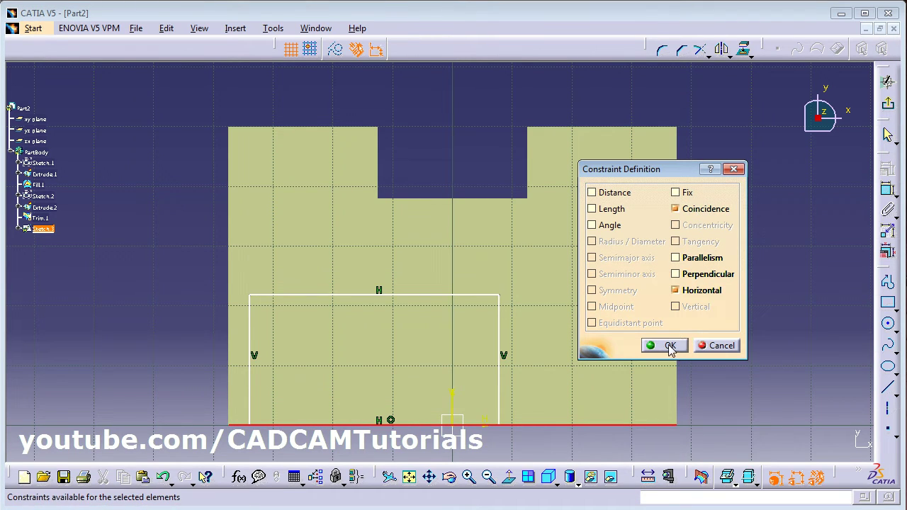
pyautogui.click(668, 345)
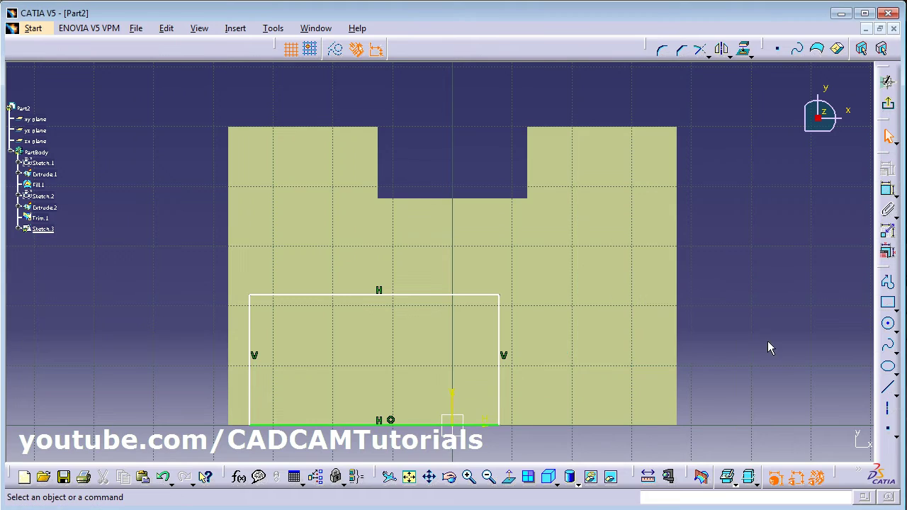
# - Make the rectangle's left side coincident with the adjacent short edge of the base
pyautogui.click(255, 378)
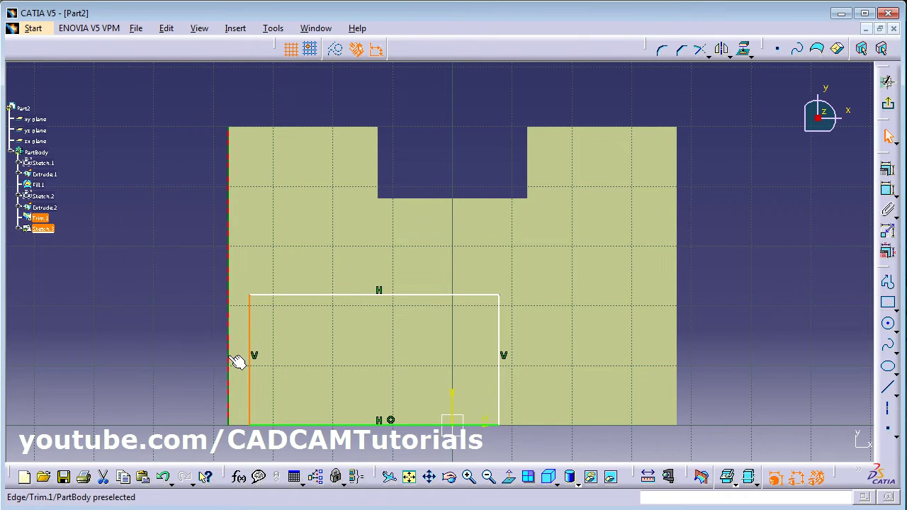
pyautogui.keyDown('ctrl'); pyautogui.click(237, 361); pyautogui.keyUp('ctrl')
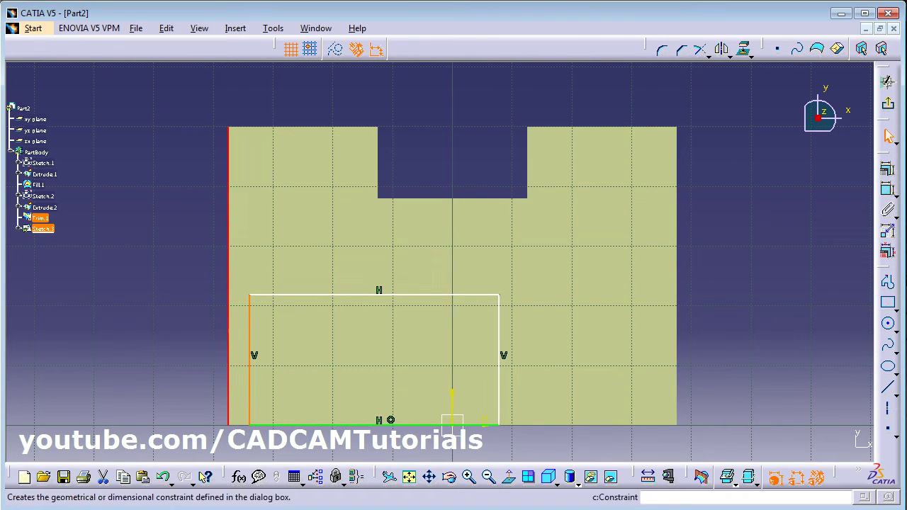
pyautogui.click(892, 174)
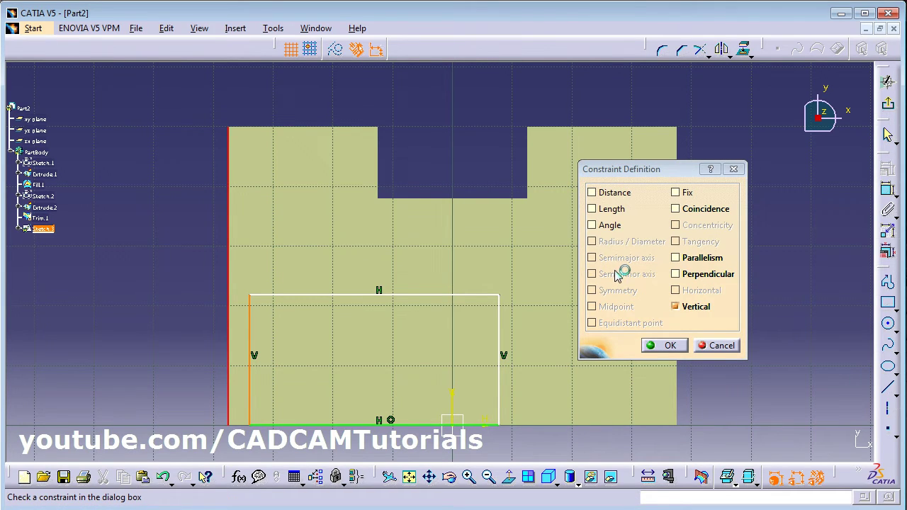
pyautogui.click(691, 209)
pyautogui.click(666, 345)
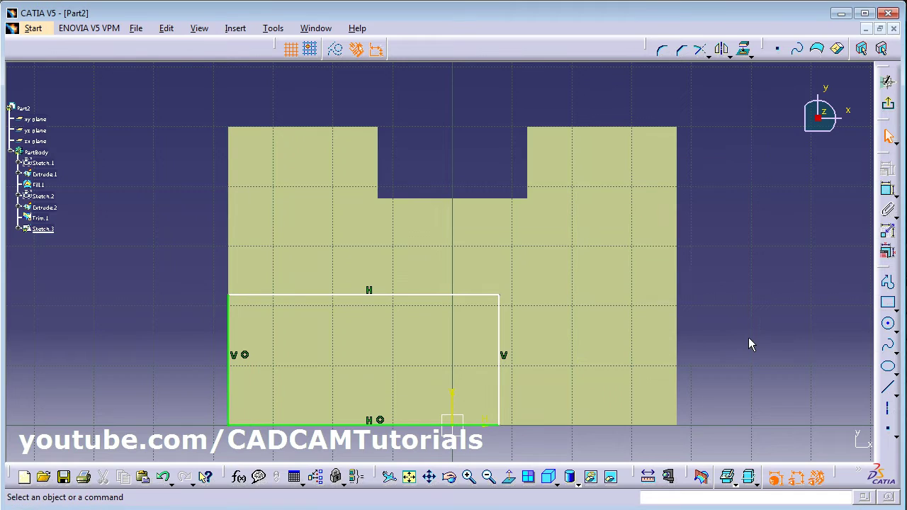
# - Dimension the rectangle's width and set it to 55 mm after checking the reference drawing
pyautogui.click(888, 189)
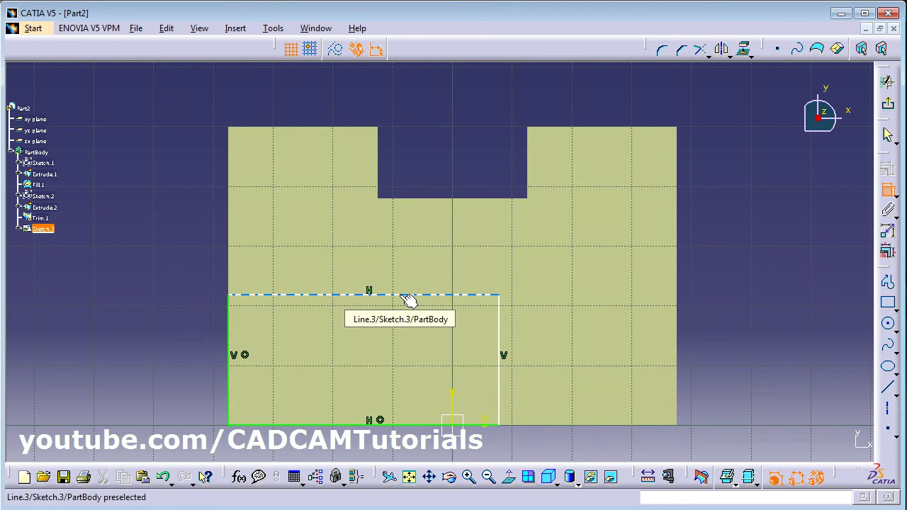
pyautogui.click(408, 296)
pyautogui.click(358, 104)
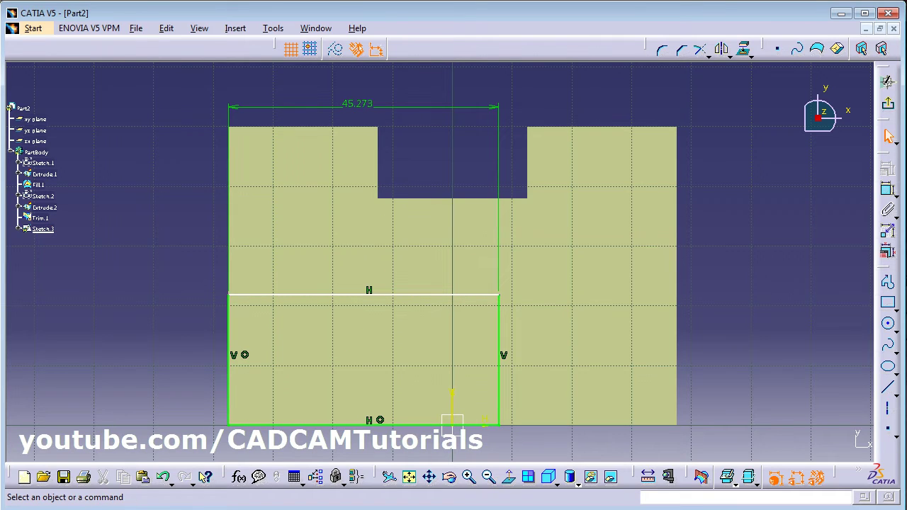
pyautogui.hotkey('alt', 'Tab')
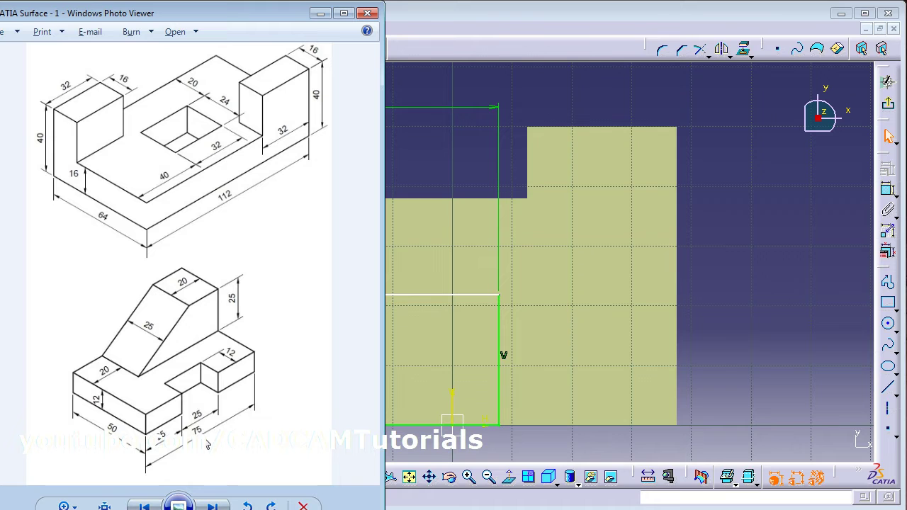
pyautogui.hotkey('alt', 'Tab')
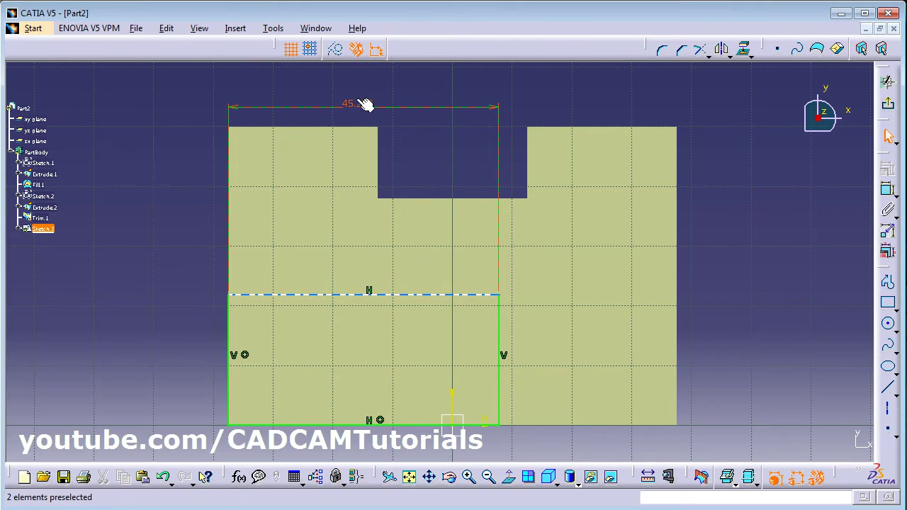
pyautogui.doubleClick(359, 105)
pyautogui.write('55')
pyautogui.press('Return')
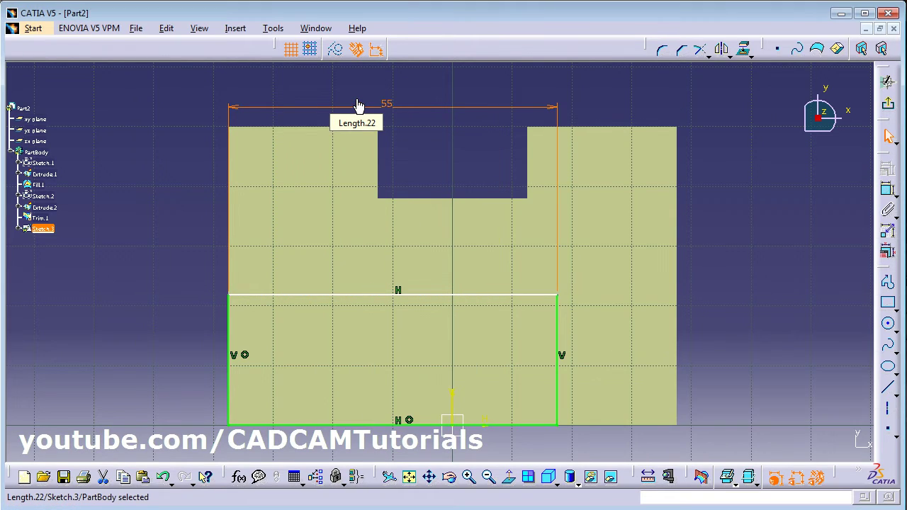
# - Dimension the rectangle's height and set it to 25 mm, as in the reference drawing
pyautogui.click(887, 189)
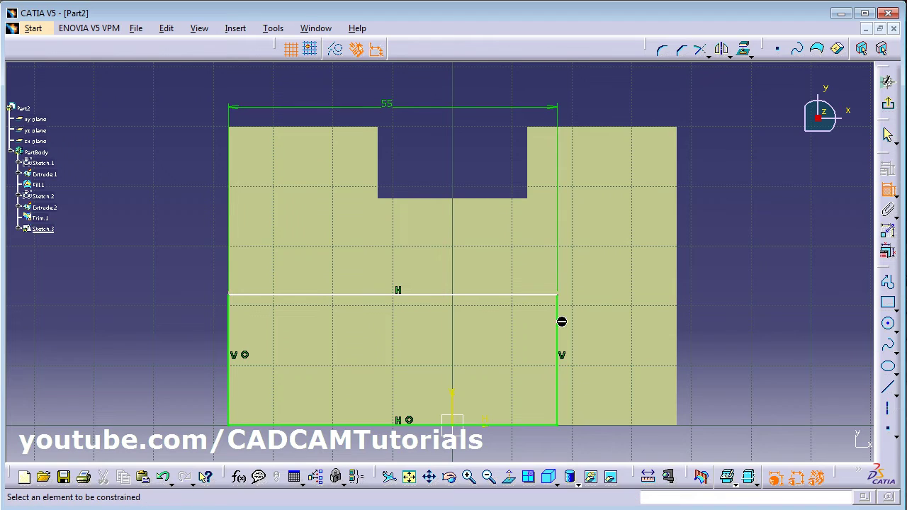
pyautogui.click(228, 347)
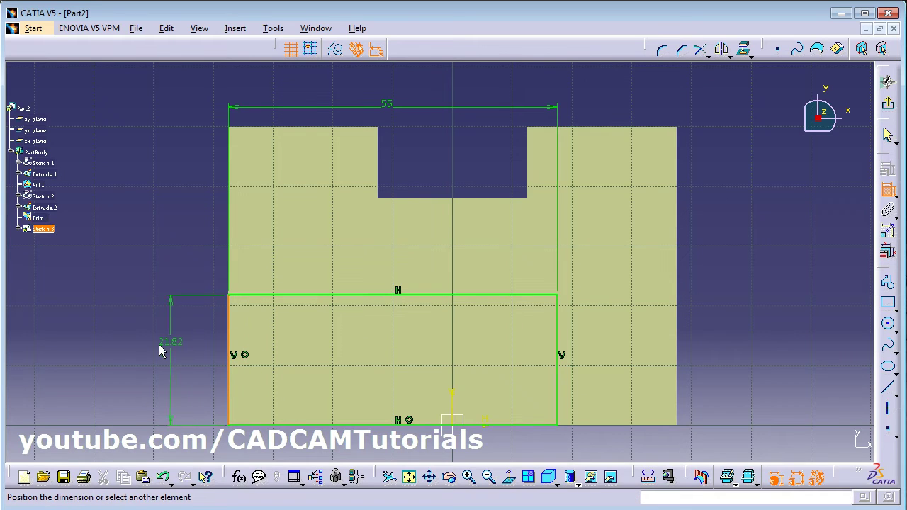
pyautogui.click(155, 344)
pyautogui.doubleClick(152, 341)
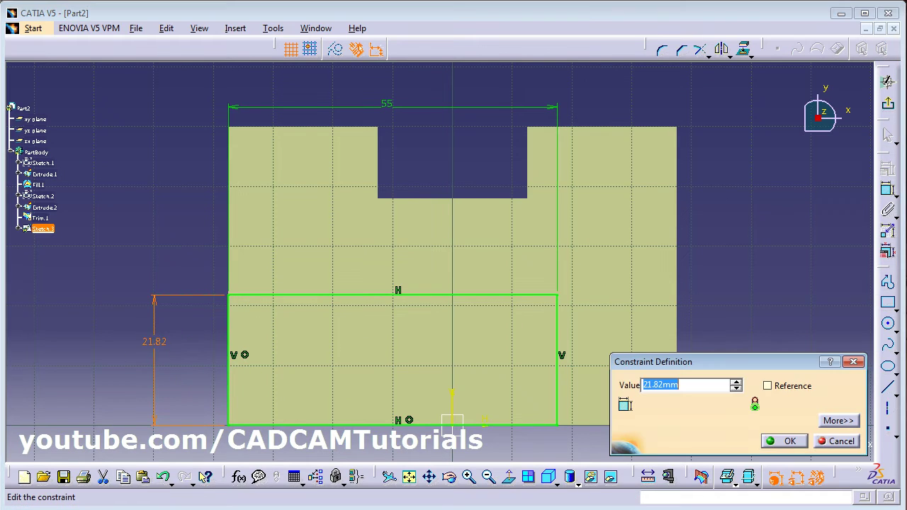
pyautogui.hotkey('alt', 'Tab')
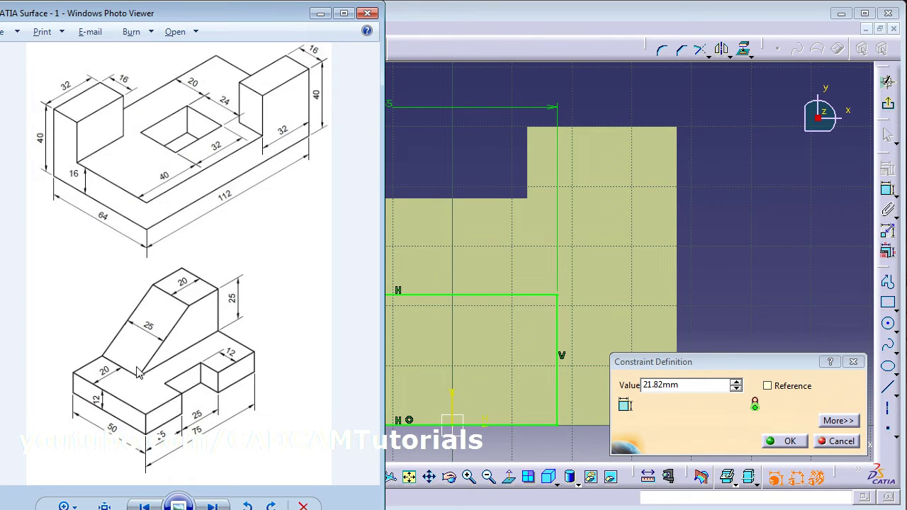
pyautogui.click(683, 385)
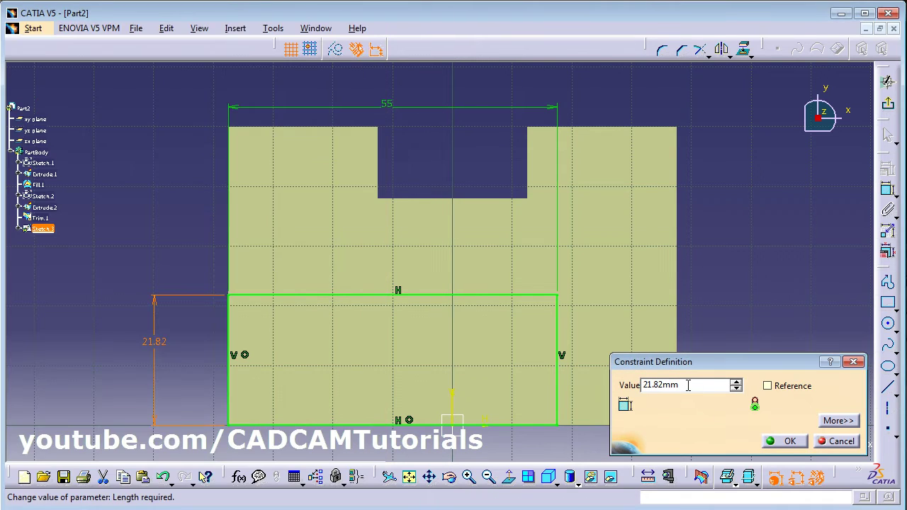
pyautogui.doubleClick(687, 385)
pyautogui.write('25')
pyautogui.press('Return')
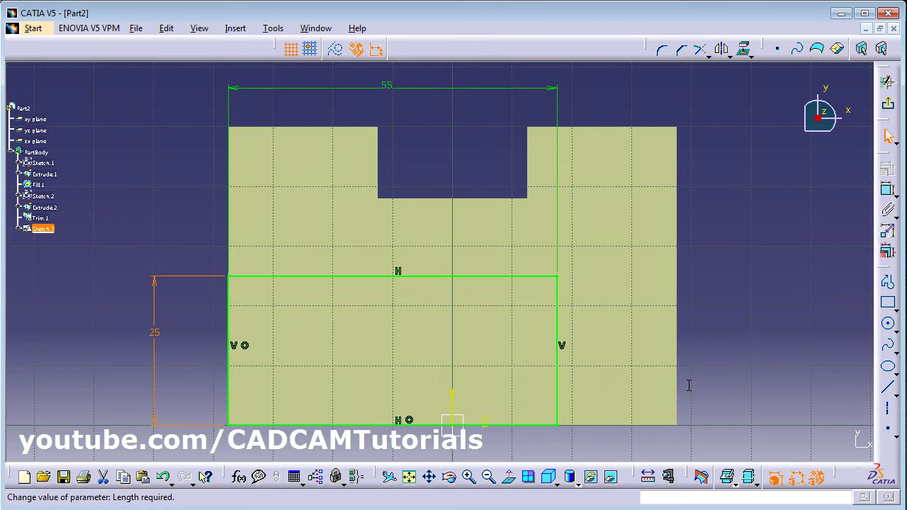
# - Exit the sketch and split the trimmed base surface with the 55 by 25 mm rectangle, removing the area inside it
pyautogui.click(888, 104)
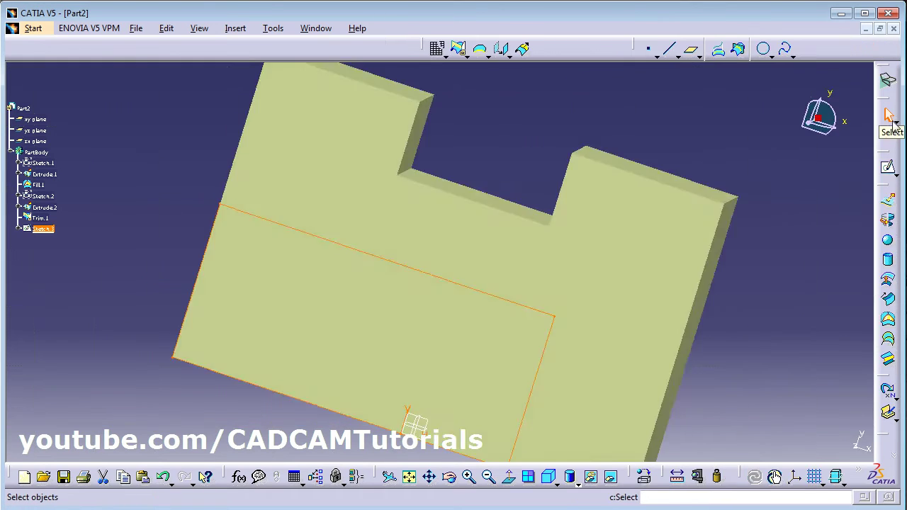
pyautogui.click(816, 216)
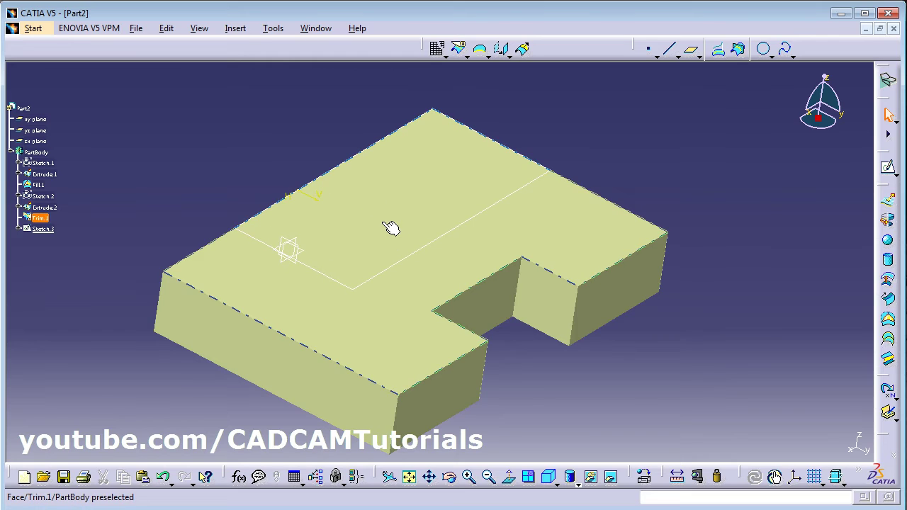
pyautogui.click(466, 57)
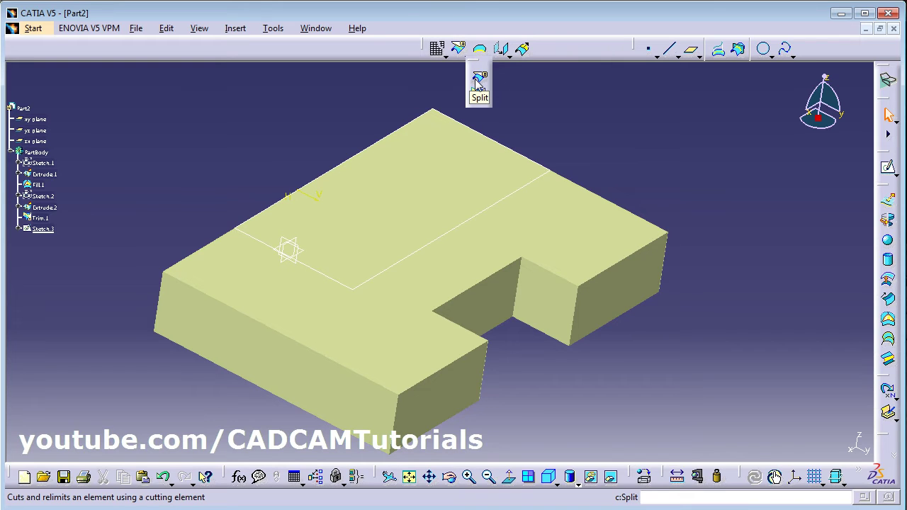
pyautogui.click(476, 80)
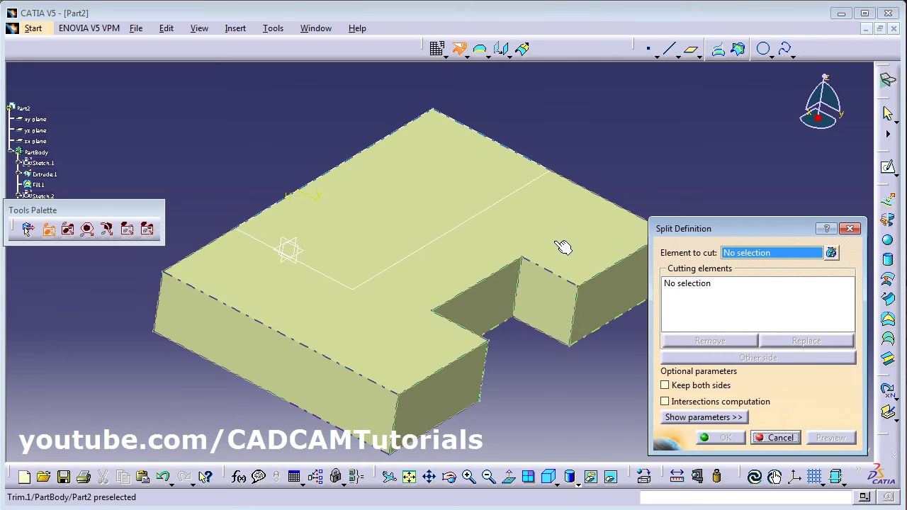
pyautogui.click(562, 246)
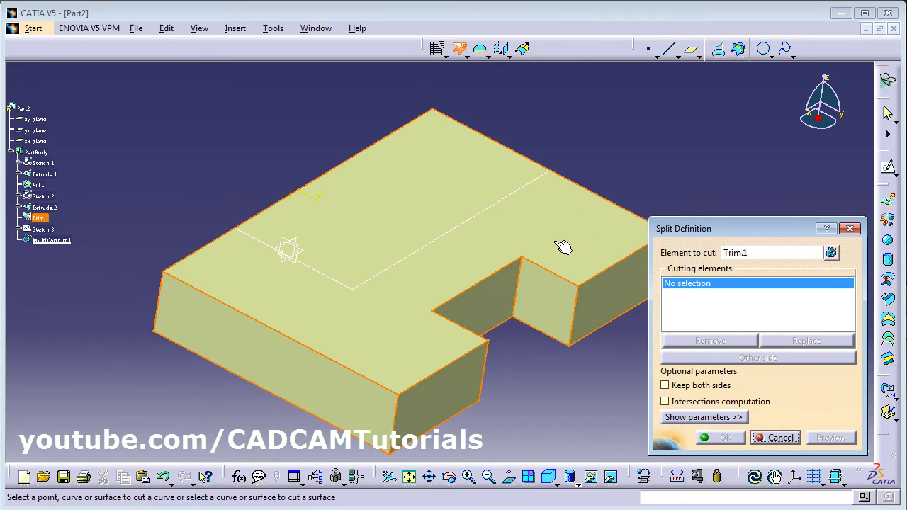
pyautogui.click(435, 247)
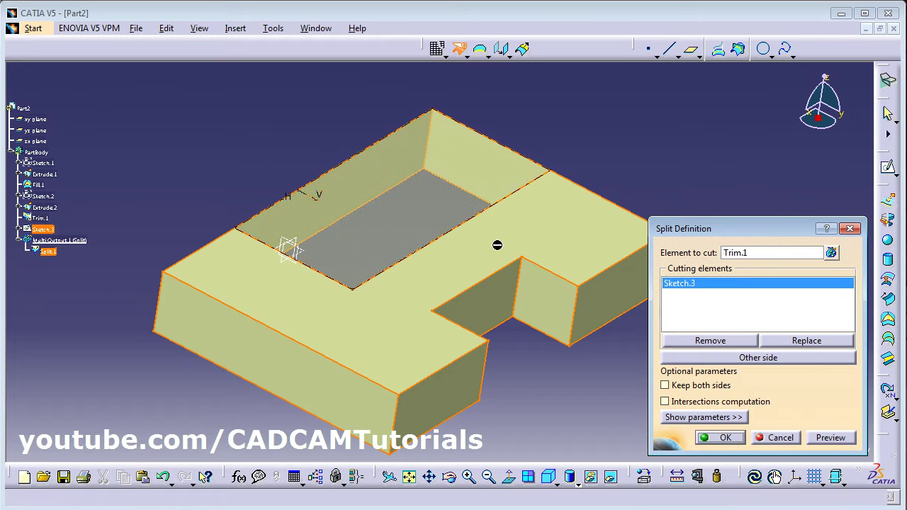
pyautogui.click(723, 438)
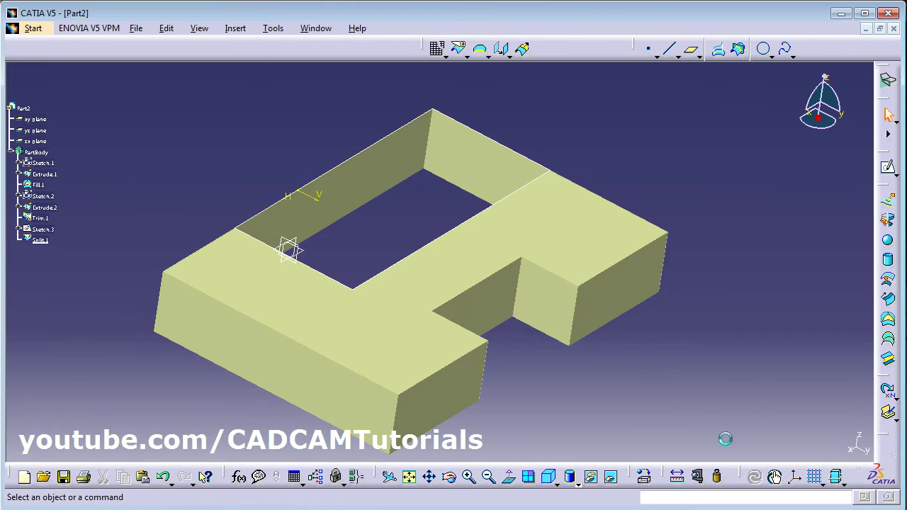
# - Check the sloped block on the reference drawing and start a sketch on the base's long side face opposite the notch
pyautogui.moveTo(342, 243); pyautogui.dragTo(313, 250, button='middle')
pyautogui.hotkey('alt', 'Tab')
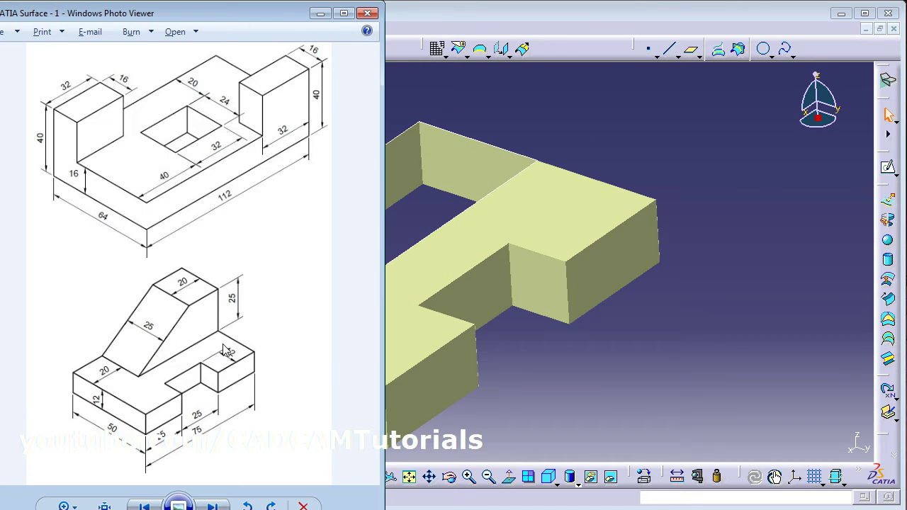
pyautogui.hotkey('alt', 'Tab')
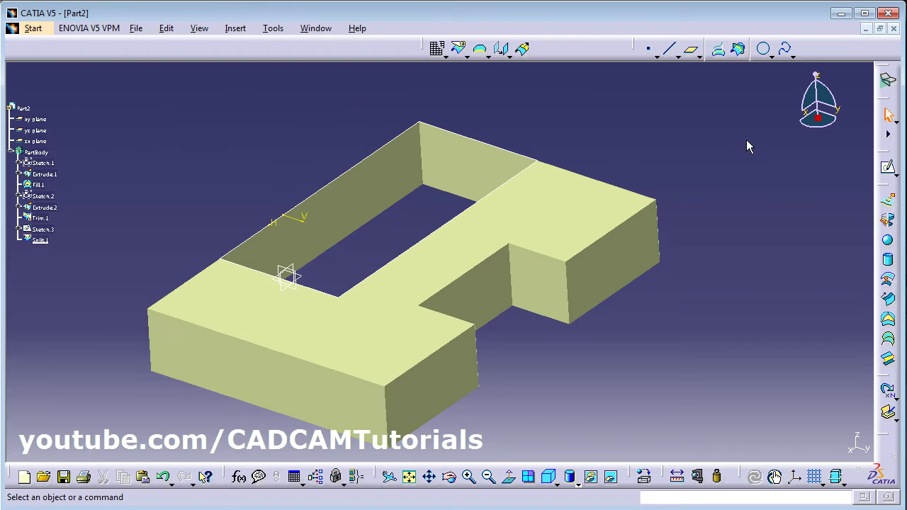
pyautogui.click(890, 170)
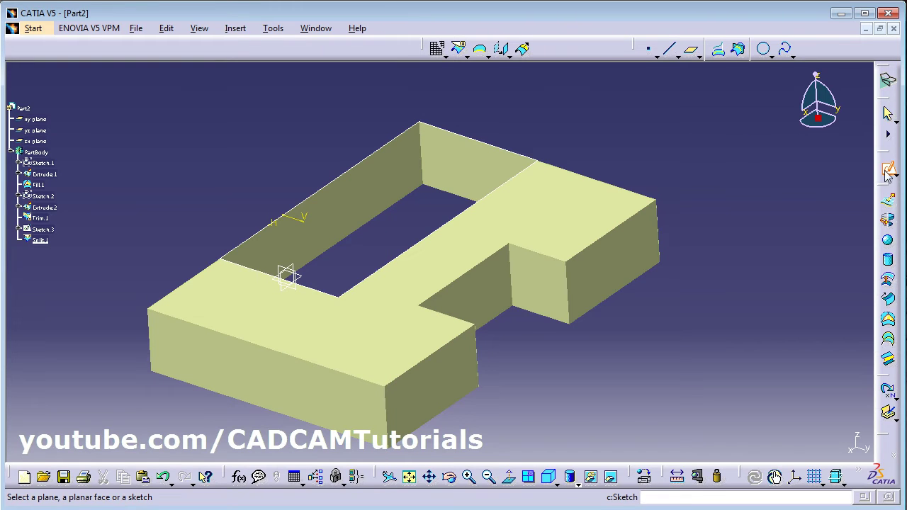
pyautogui.click(328, 221)
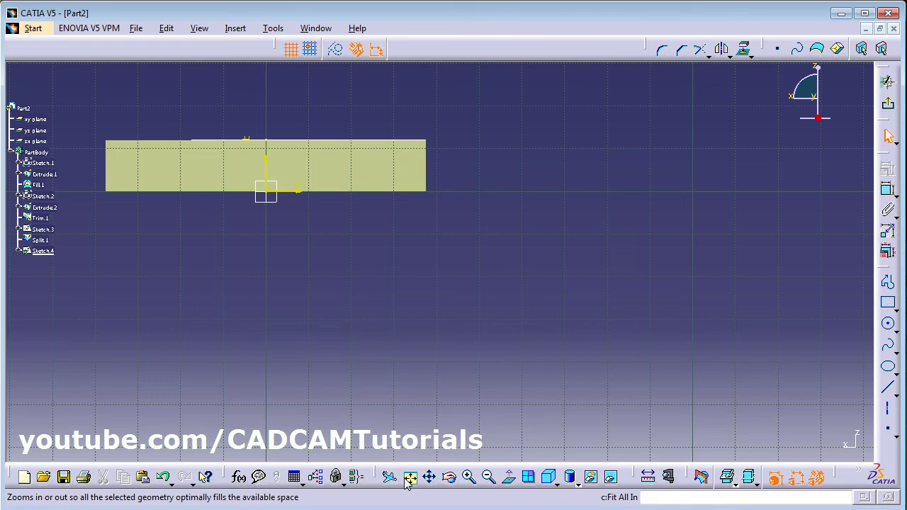
pyautogui.click(409, 476)
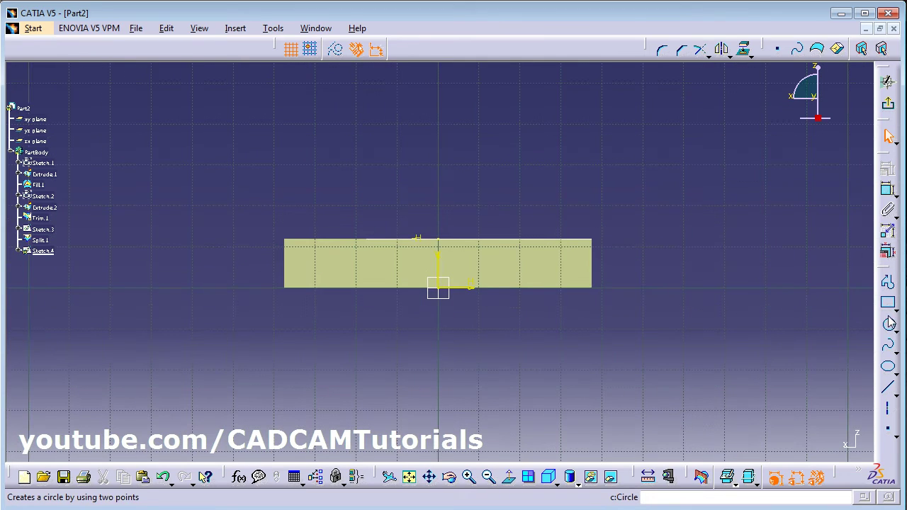
# - Draw an open three-line profile above the base: a vertical line about 21 mm long, a horizontal top line and a line sloping down
pyautogui.click(890, 285)
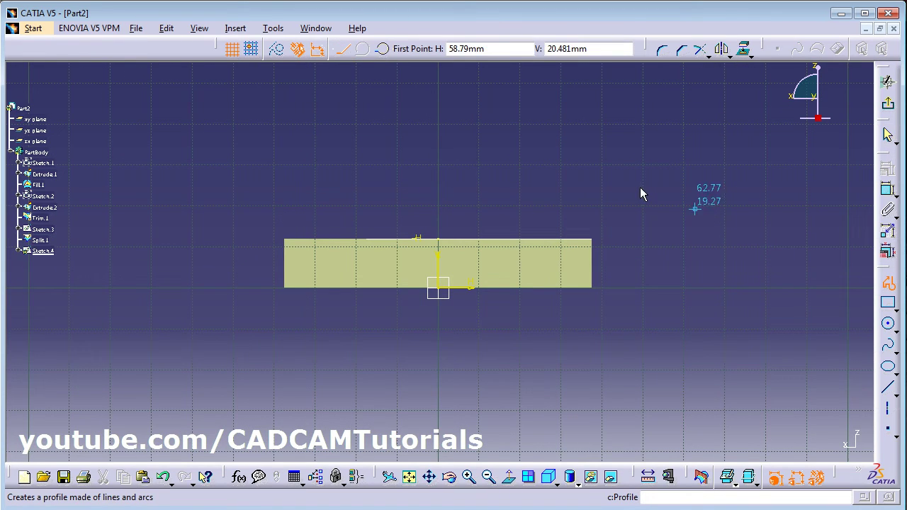
pyautogui.click(594, 228)
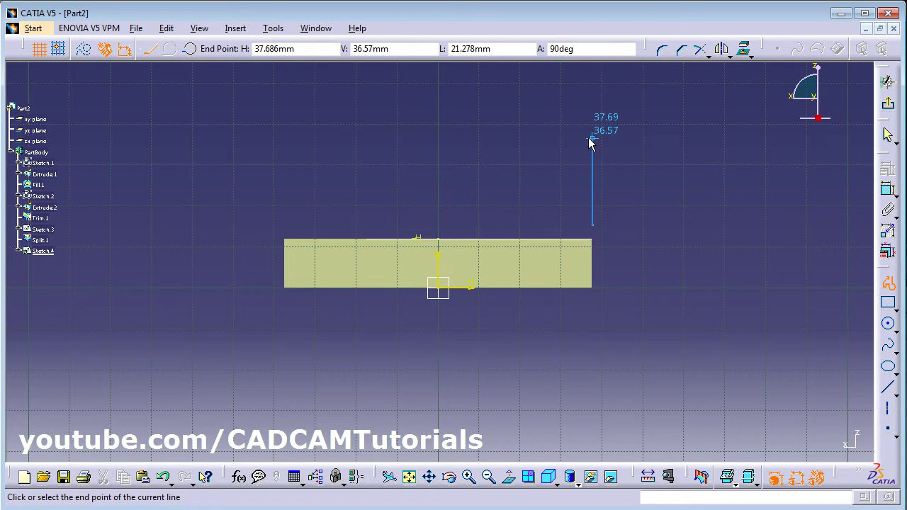
pyautogui.click(591, 138)
pyautogui.click(501, 138)
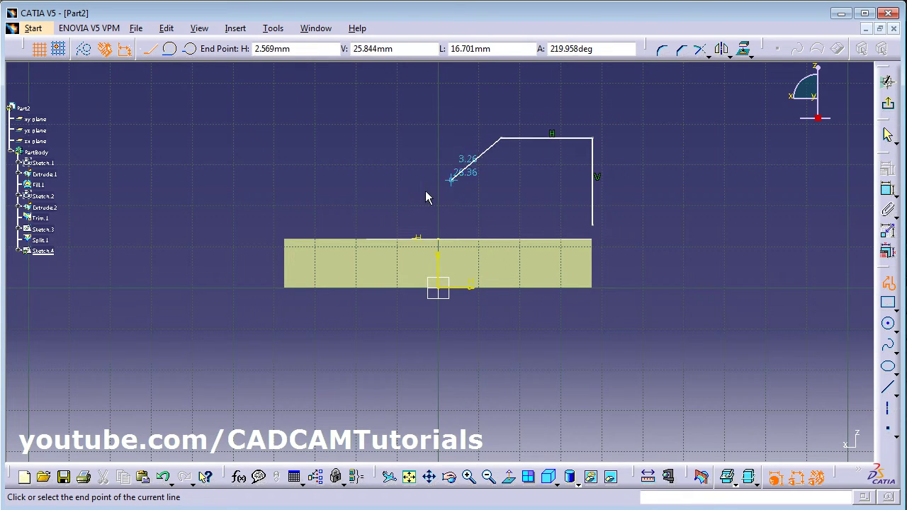
pyautogui.click(400, 211)
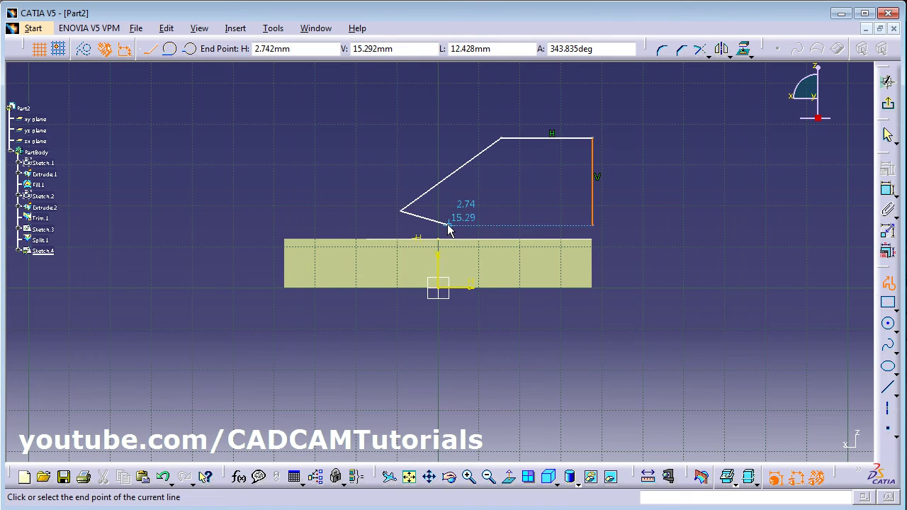
pyautogui.press('Escape')
pyautogui.click(608, 210)
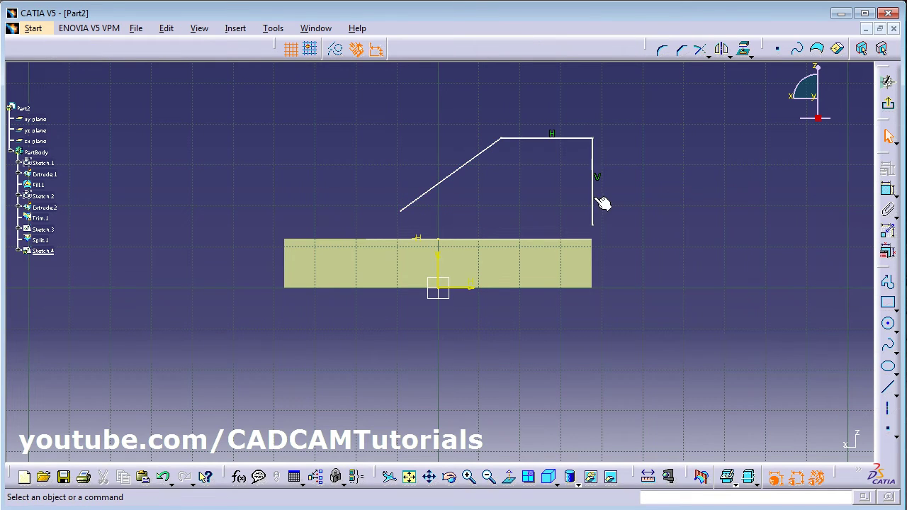
# - Make the profile's vertical line coincident with the adjacent short end edge of the base
pyautogui.click(600, 204)
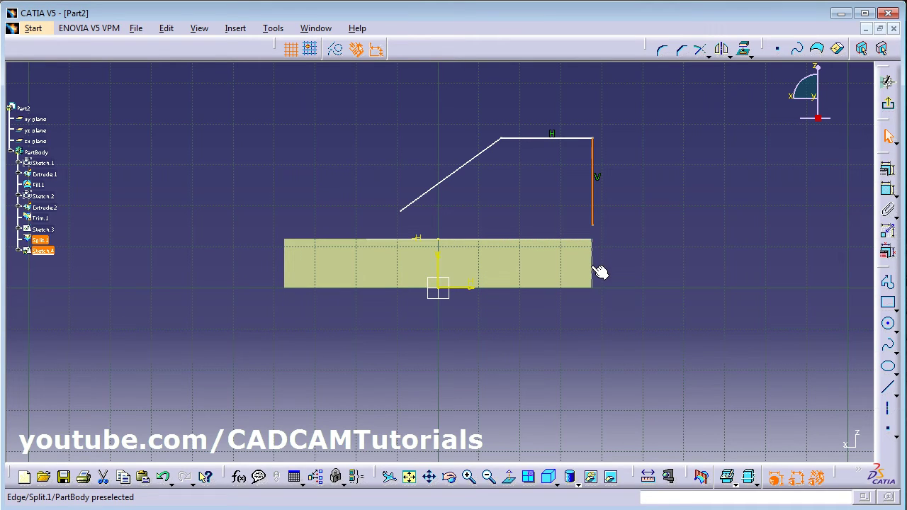
pyautogui.keyDown('ctrl'); pyautogui.click(595, 269); pyautogui.keyUp('ctrl')
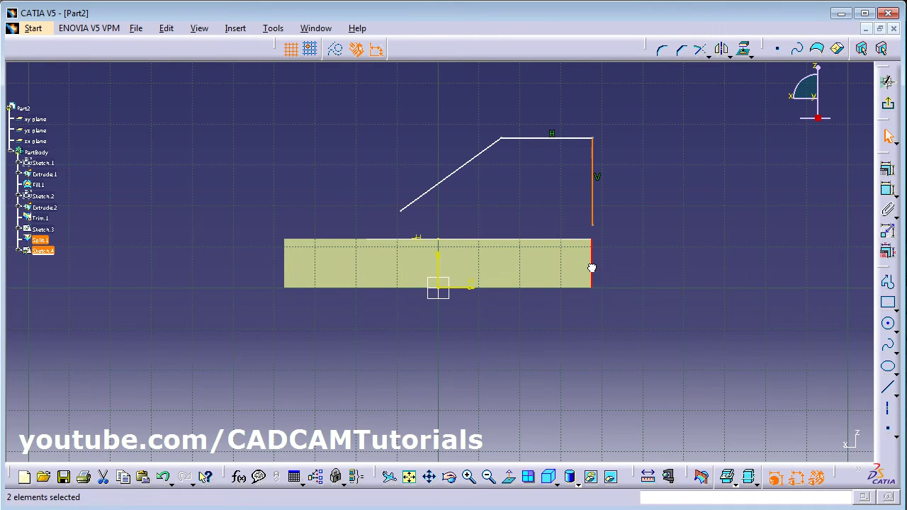
pyautogui.click(889, 174)
pyautogui.click(702, 210)
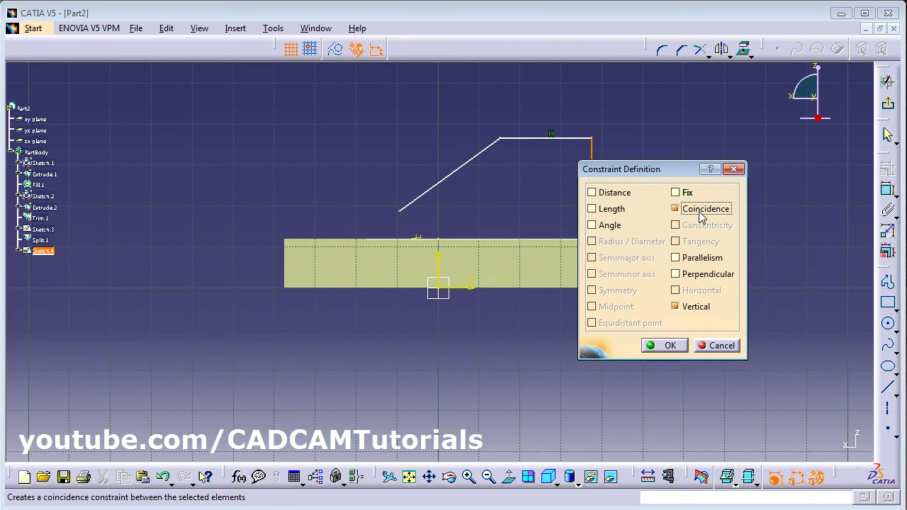
pyautogui.click(667, 345)
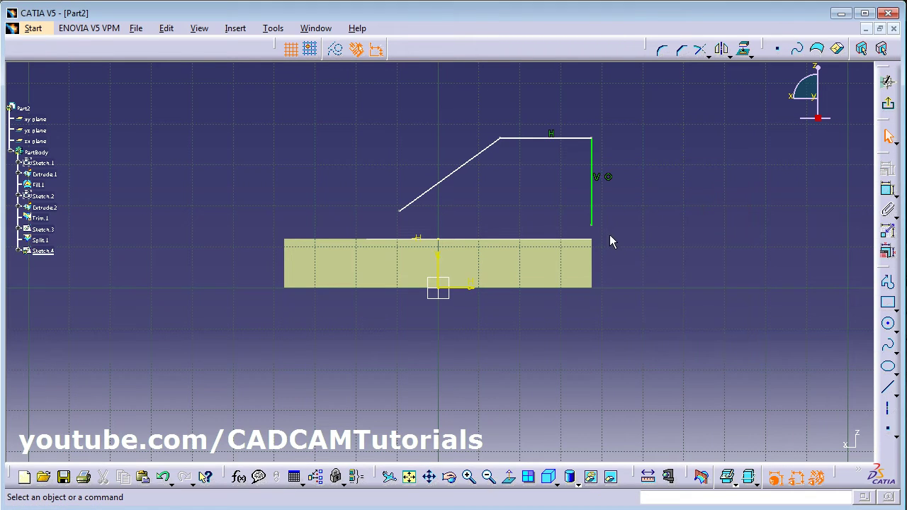
# - Make the vertical line's lower endpoint coincident with the rectangle sketch's edge along the top of the base
pyautogui.doubleClick(591, 225)
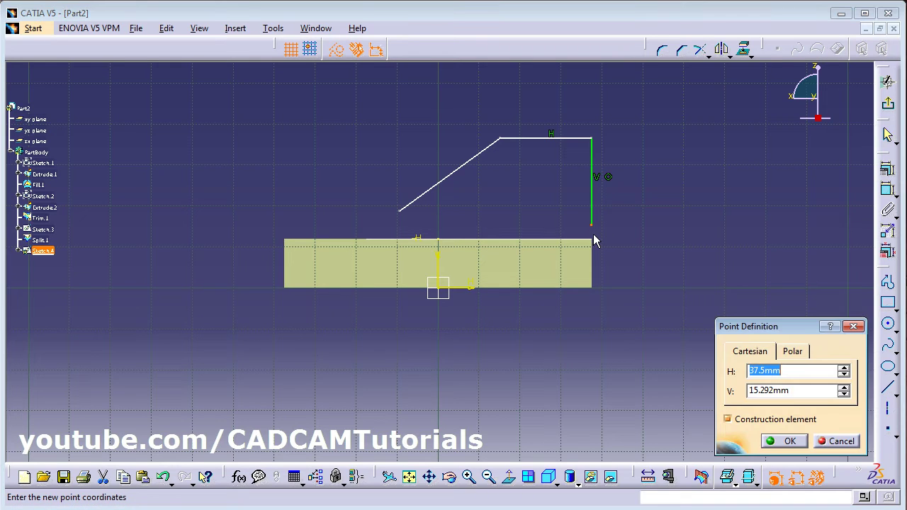
pyautogui.click(834, 442)
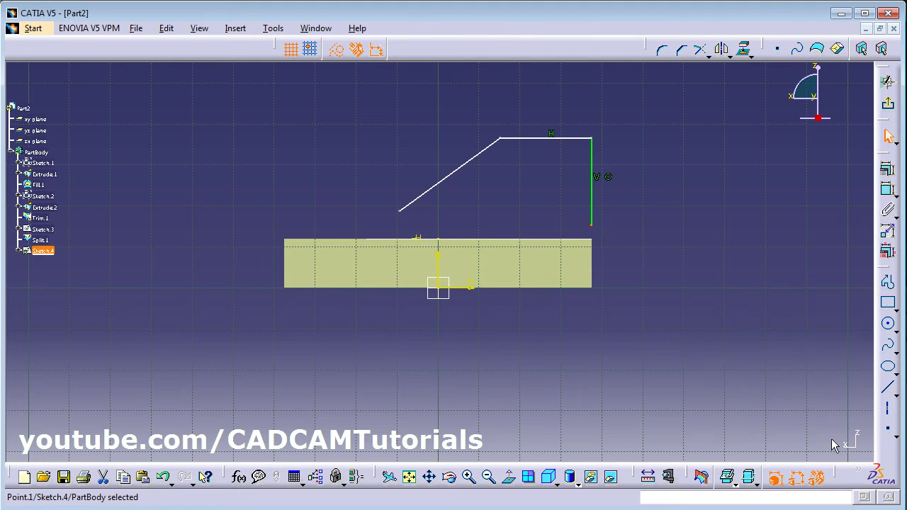
pyautogui.keyDown('ctrl'); pyautogui.click(580, 244); pyautogui.keyUp('ctrl')
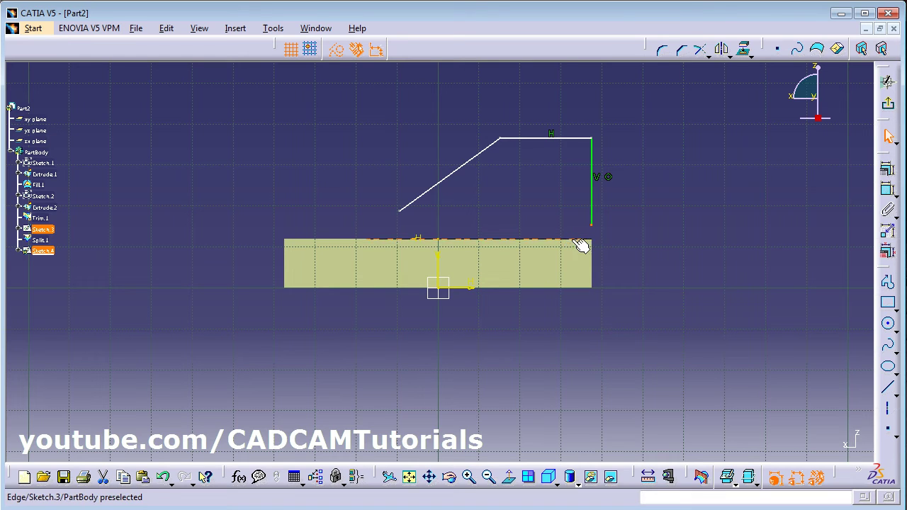
pyautogui.click(888, 177)
pyautogui.click(700, 209)
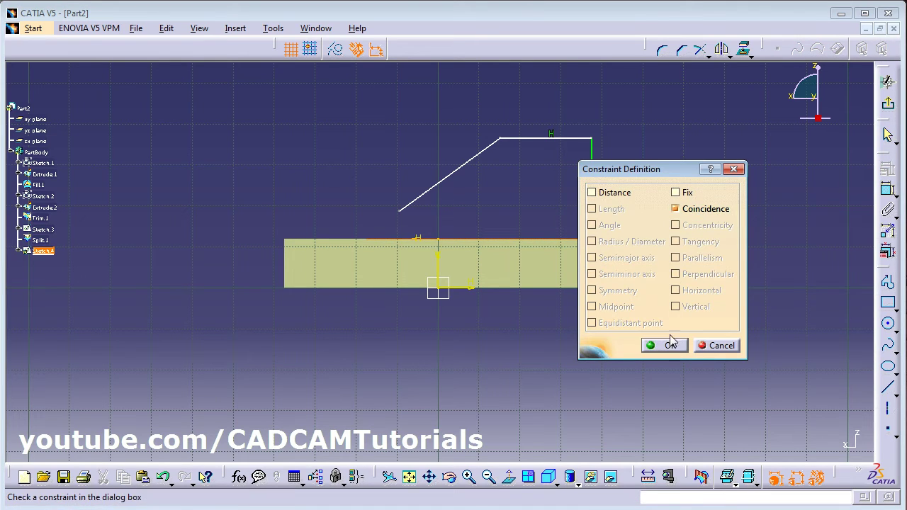
pyautogui.click(669, 346)
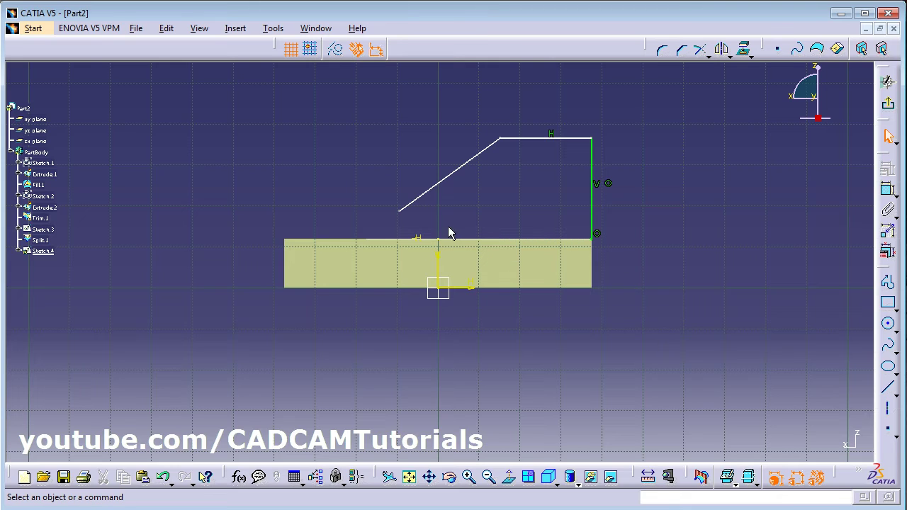
# - Make the sloping line's lower endpoint coincident with the same rectangle sketch edge on top of the base
pyautogui.doubleClick(401, 211)
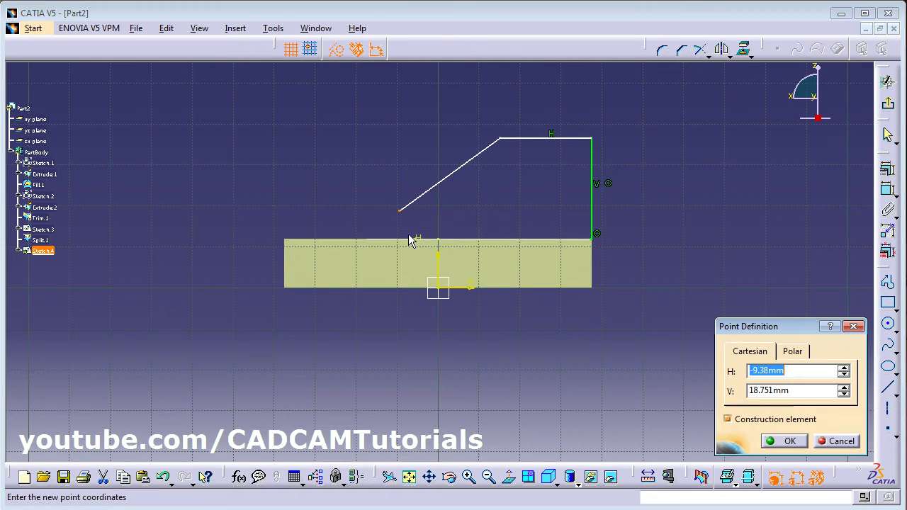
pyautogui.click(790, 440)
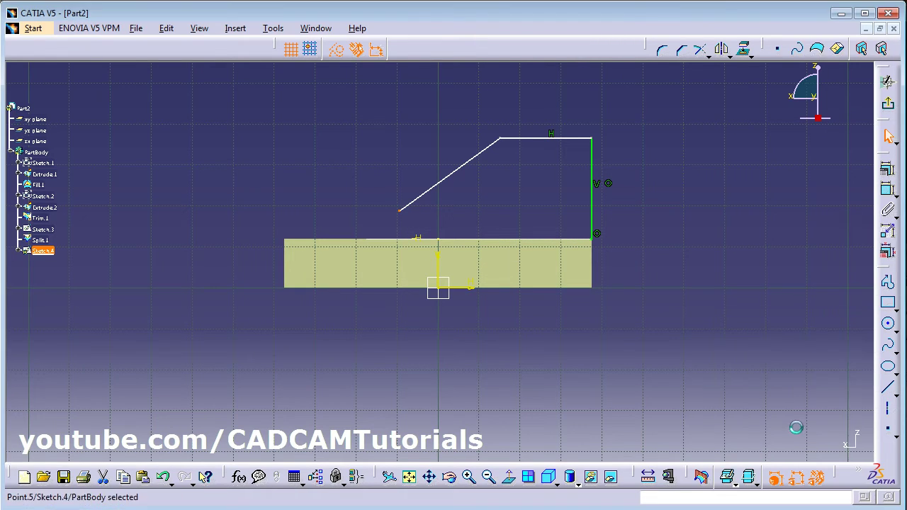
pyautogui.keyDown('ctrl'); pyautogui.click(390, 241); pyautogui.keyUp('ctrl')
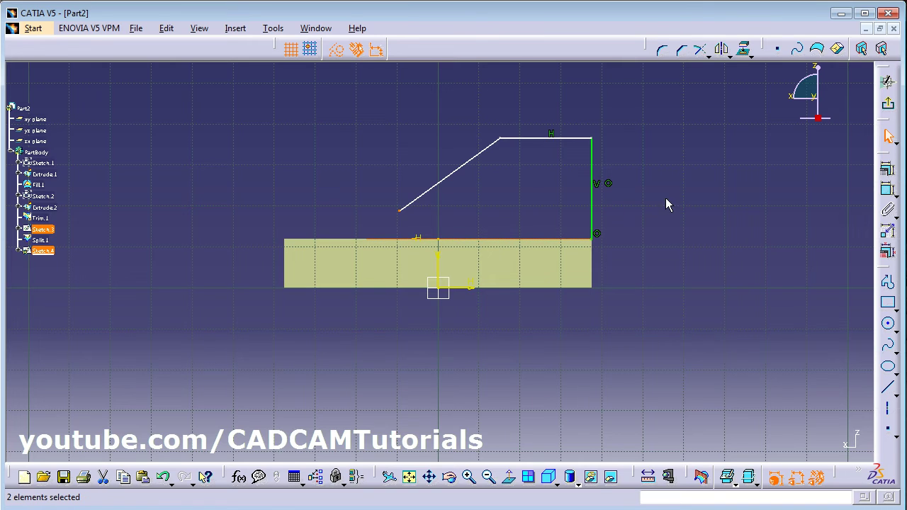
pyautogui.click(888, 185)
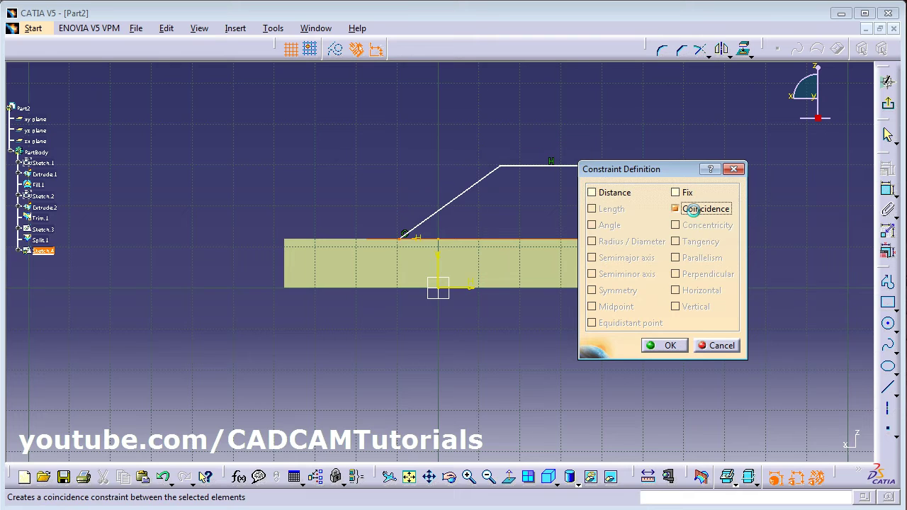
pyautogui.click(692, 209)
pyautogui.click(668, 347)
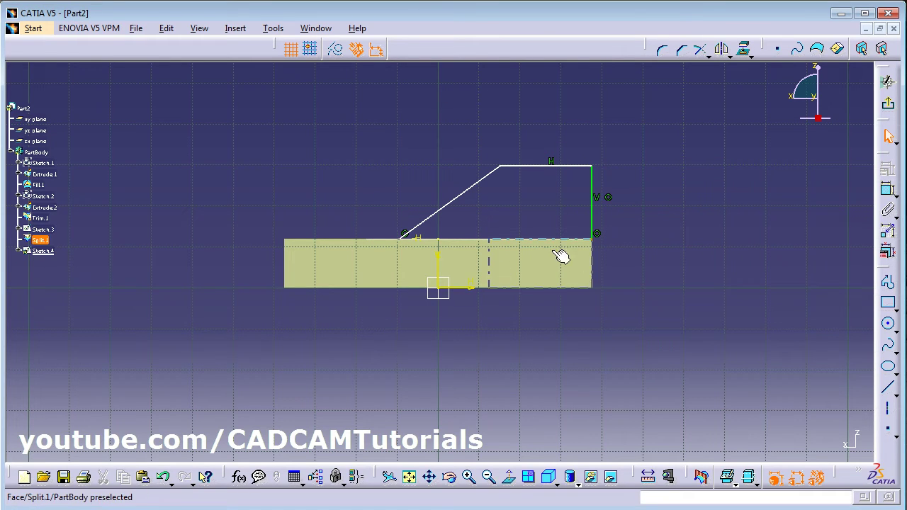
# - Dimension the profile's vertical line and set its length to 25 mm, as given in the reference drawing
pyautogui.click(888, 190)
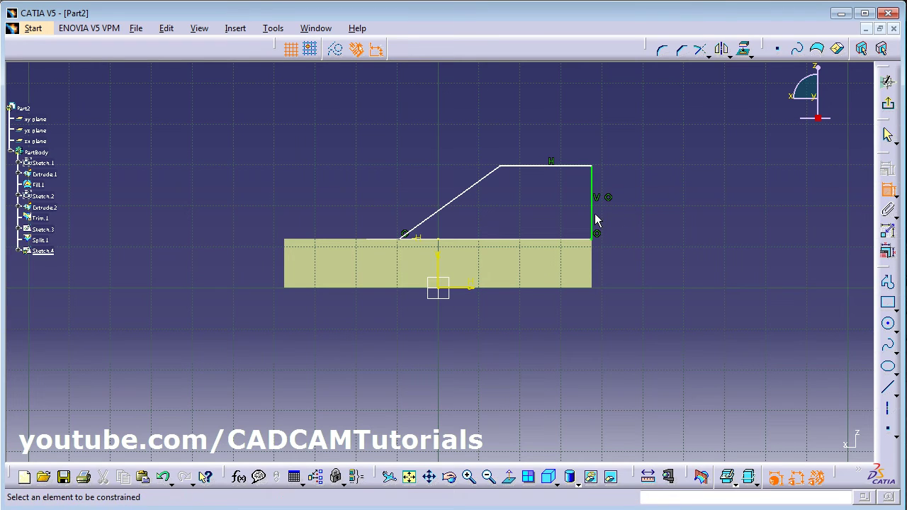
pyautogui.click(598, 219)
pyautogui.click(659, 202)
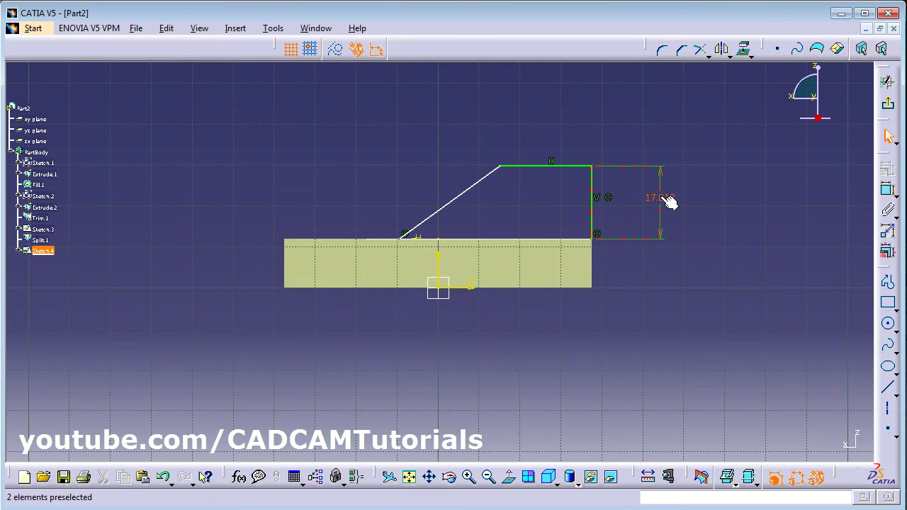
pyautogui.doubleClick(661, 202)
pyautogui.hotkey('alt', 'Tab')
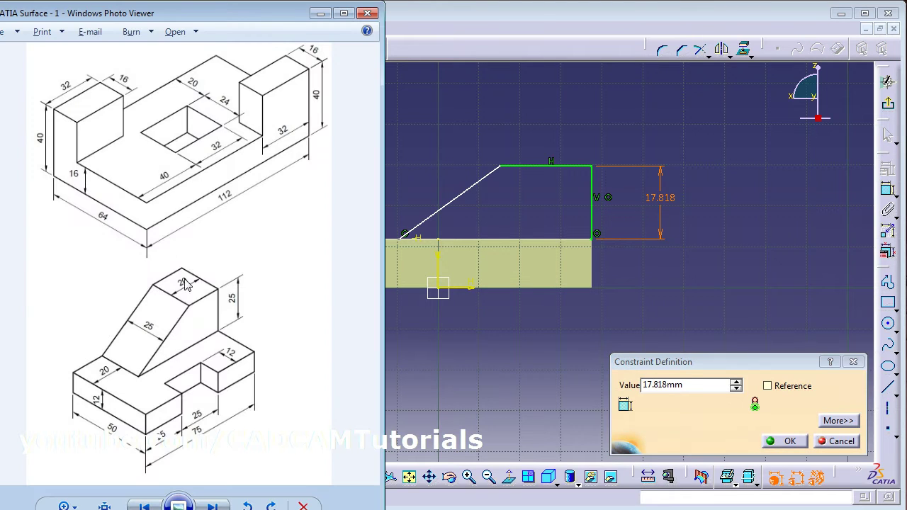
pyautogui.hotkey('alt', 'Tab')
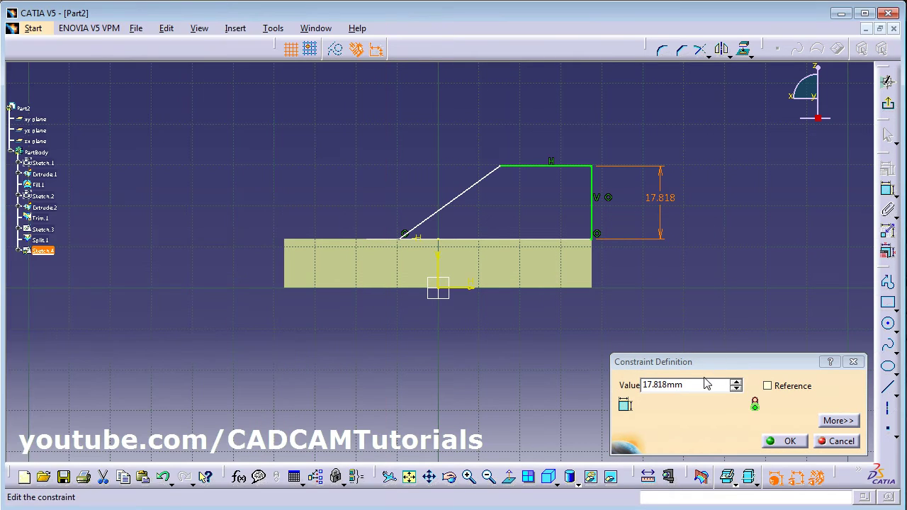
pyautogui.click(702, 383)
pyautogui.write('25')
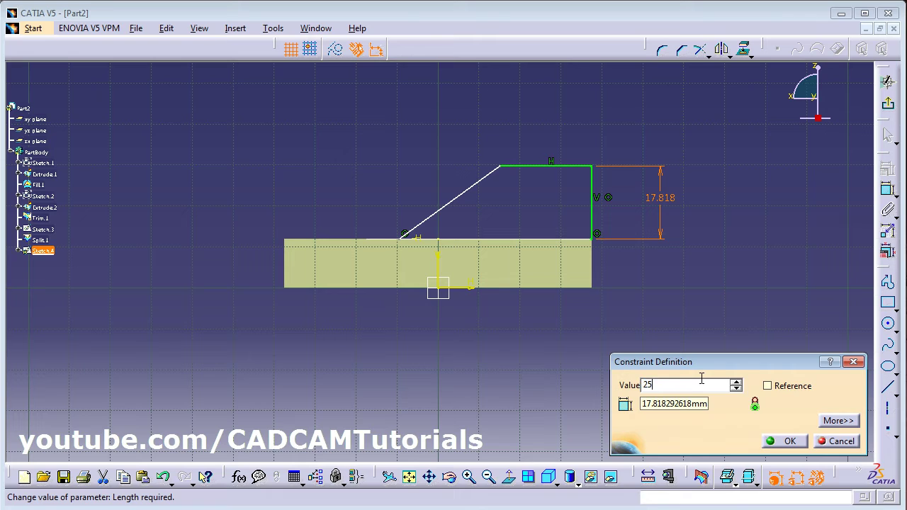
pyautogui.press('Return')
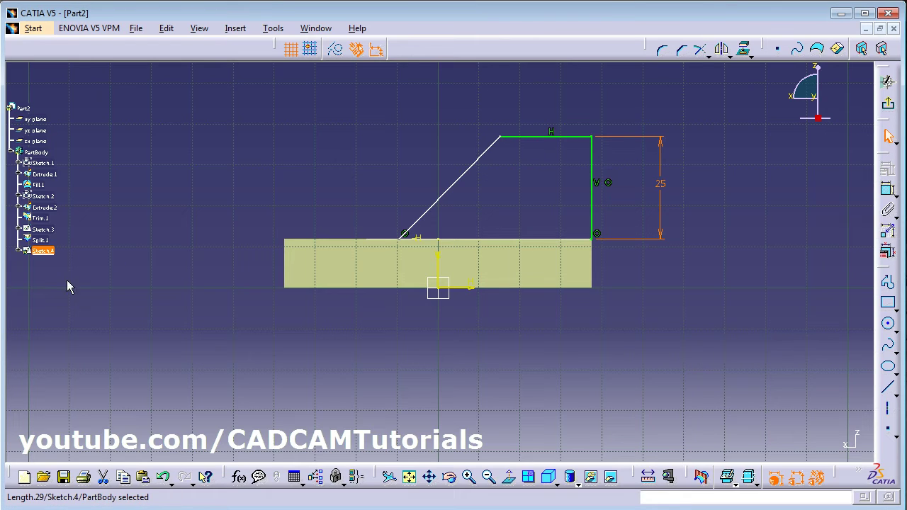
# - Dimension the profile's horizontal top line and set its length to 20 mm, as given in the reference drawing
pyautogui.hotkey('alt', 'Tab')
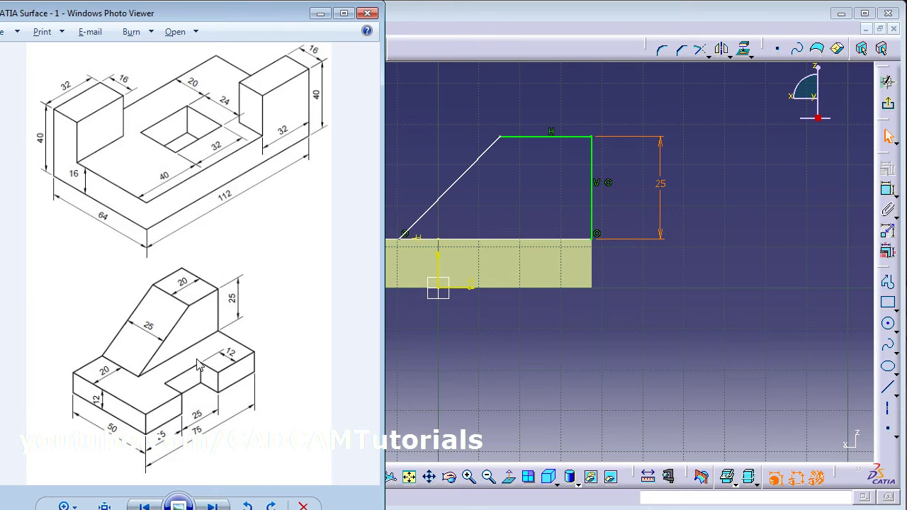
pyautogui.click(888, 190)
pyautogui.click(544, 137)
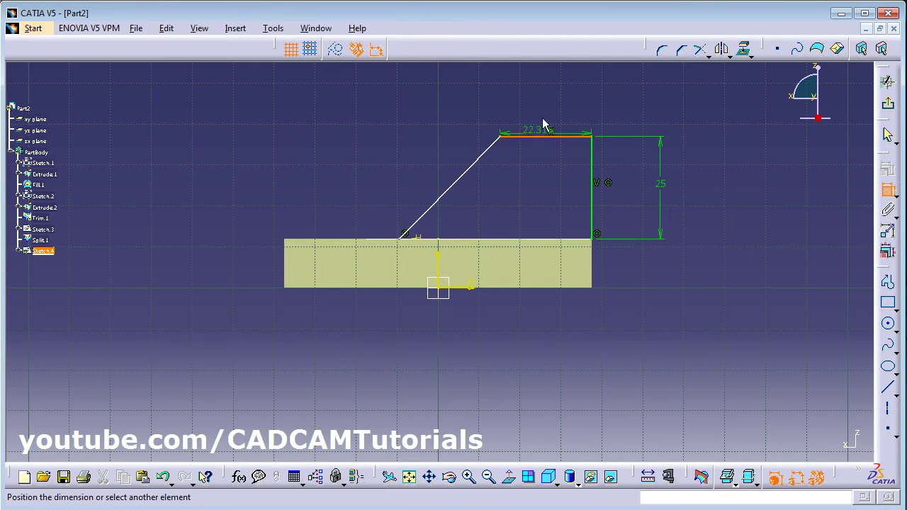
pyautogui.click(546, 103)
pyautogui.doubleClick(553, 103)
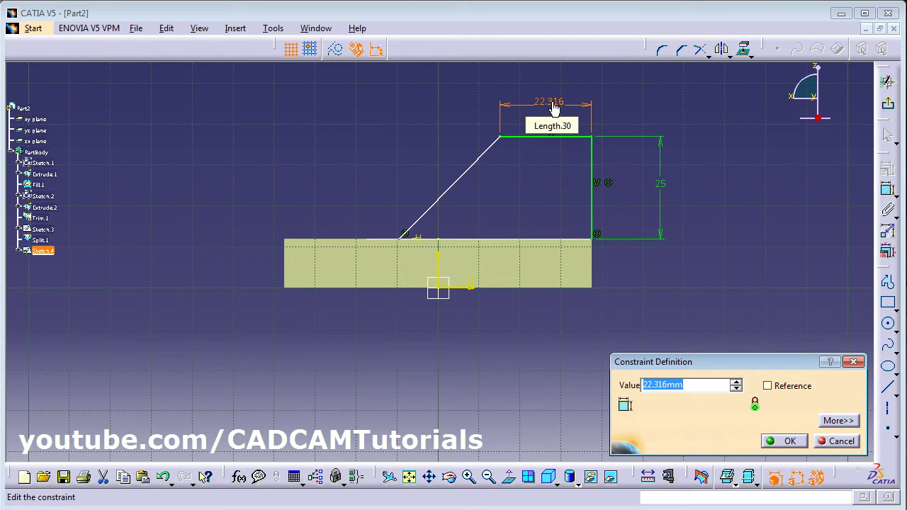
pyautogui.write('20')
pyautogui.press('Return')
pyautogui.click(634, 217)
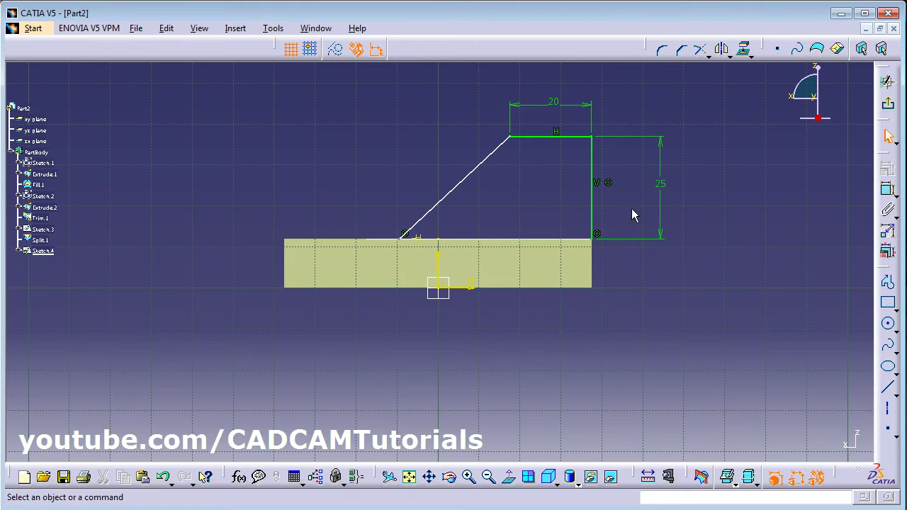
pyautogui.click(890, 194)
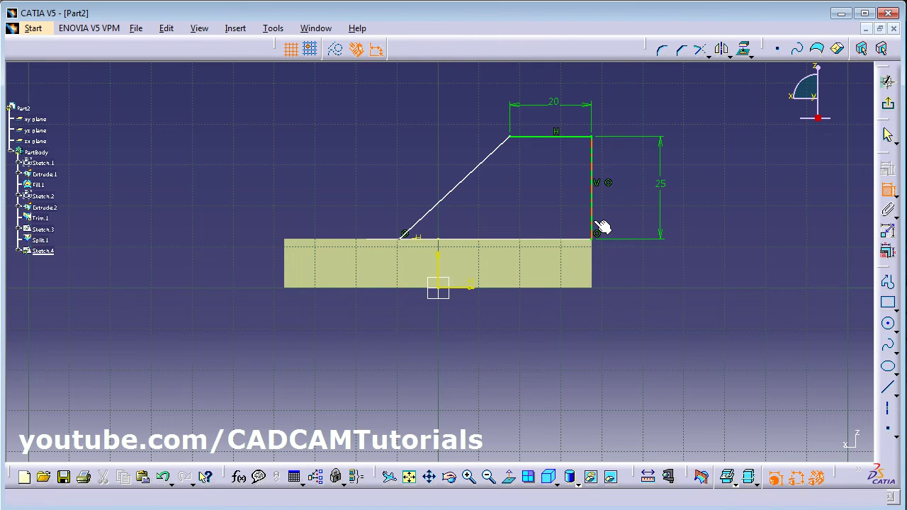
pyautogui.click(594, 225)
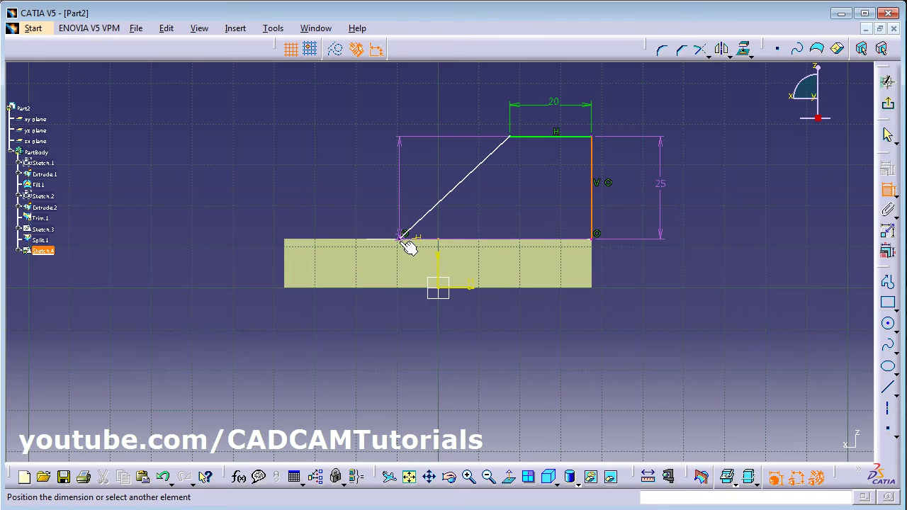
pyautogui.click(409, 240)
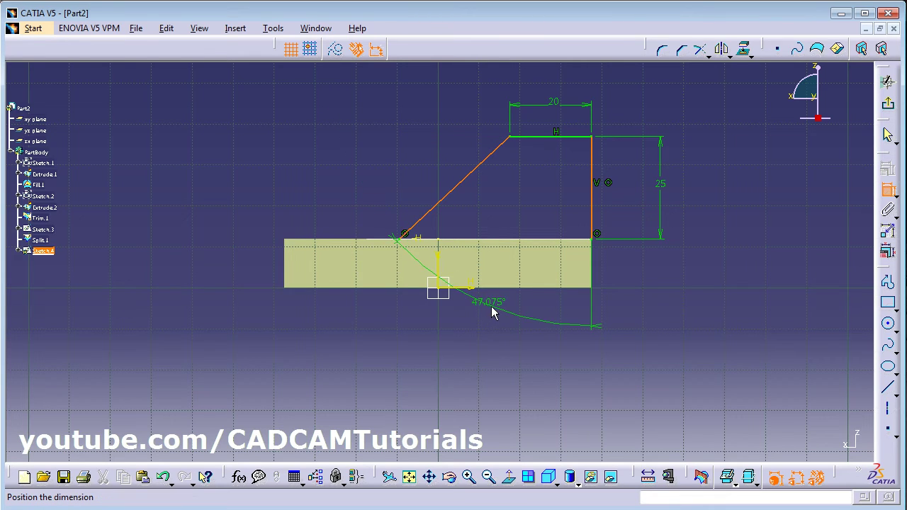
pyautogui.press('Escape')
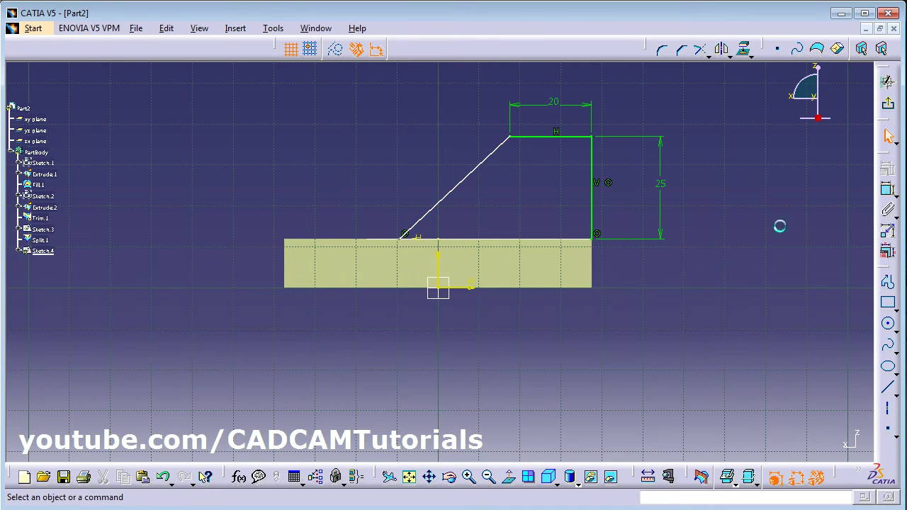
# - Dimension the distance from the vertical line to the sloping line's lower endpoint as 55 mm and exit the sketch
pyautogui.click(889, 192)
pyautogui.moveTo(496, 196); pyautogui.dragTo(496, 117, button='middle')
pyautogui.click(716, 209)
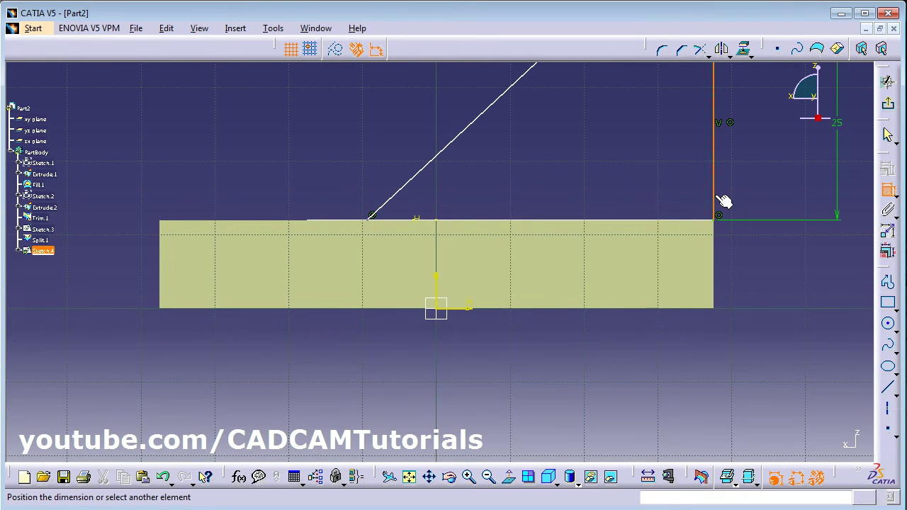
pyautogui.click(375, 223)
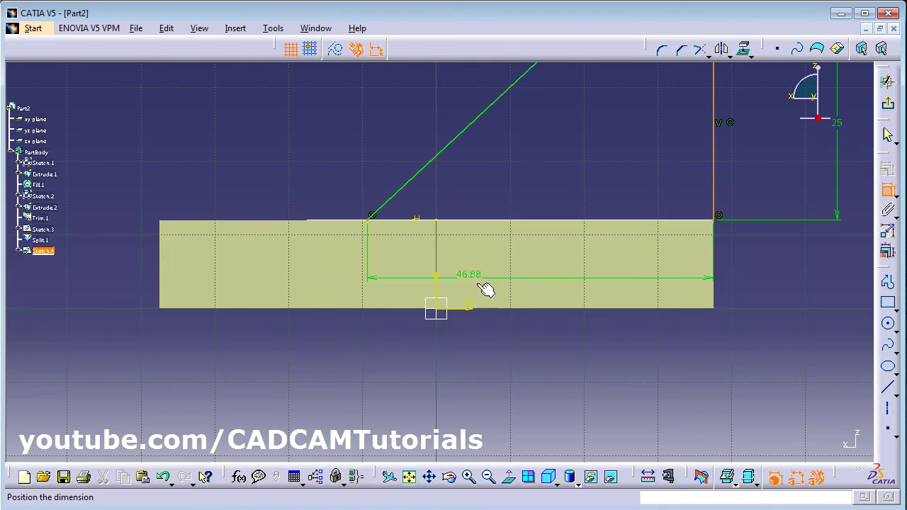
pyautogui.click(526, 384)
pyautogui.doubleClick(532, 382)
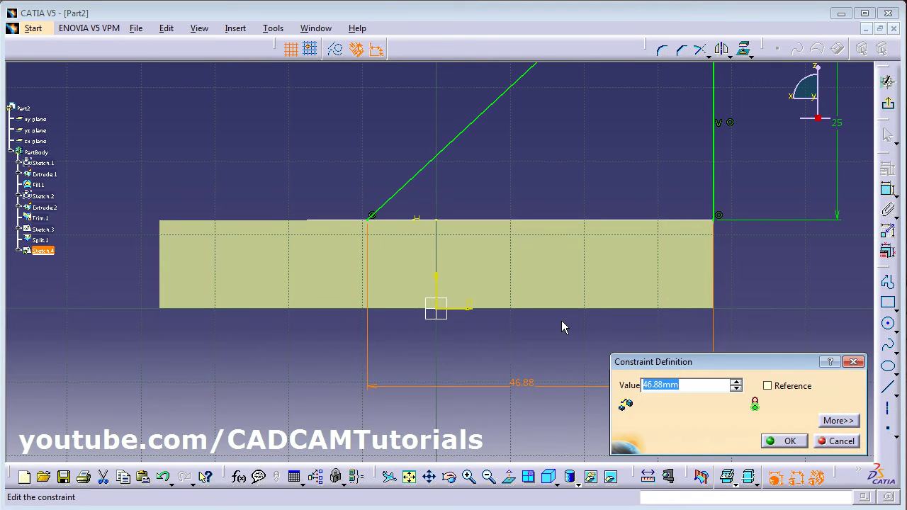
pyautogui.write('55')
pyautogui.press('Return')
pyautogui.click(770, 319)
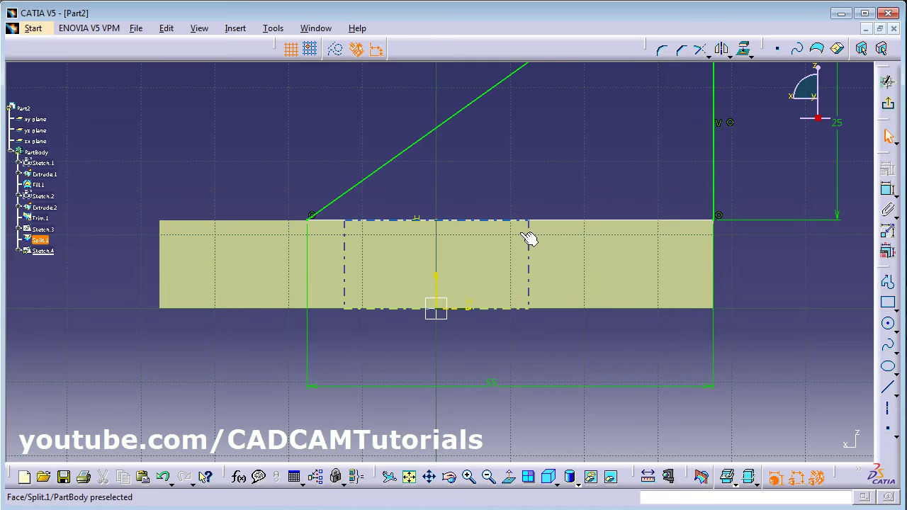
pyautogui.click(488, 476)
pyautogui.click(890, 105)
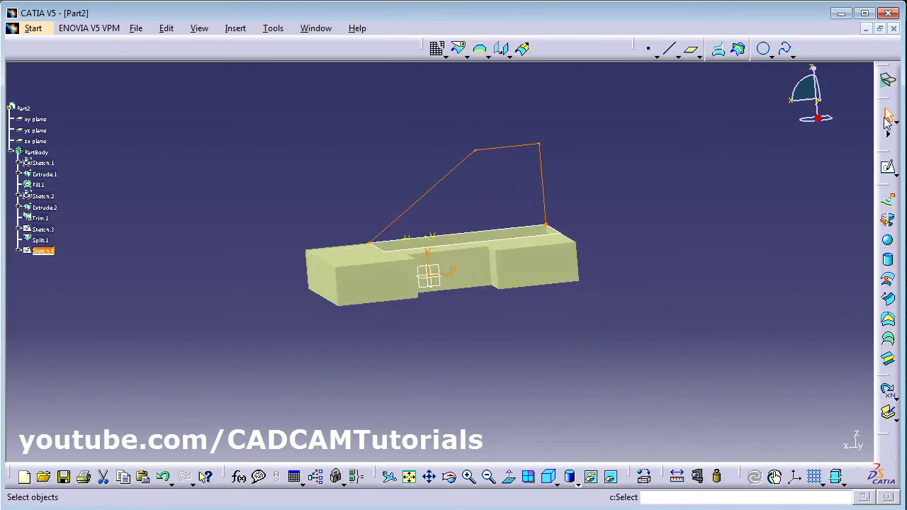
# - Extrude the three-line profile sketch as a surface by 25 mm along the sketch normal, across the base's rectangular opening
pyautogui.click(891, 202)
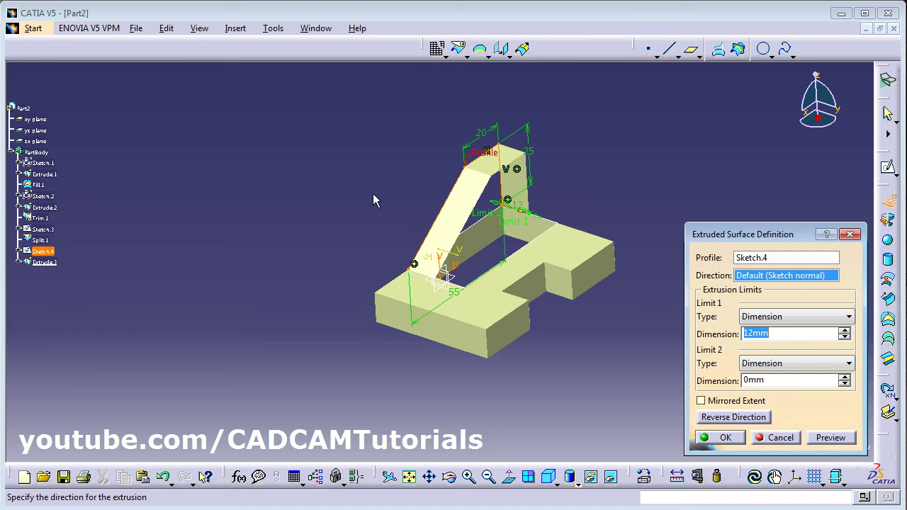
pyautogui.moveTo(373, 193); pyautogui.dragTo(425, 212, button='middle')
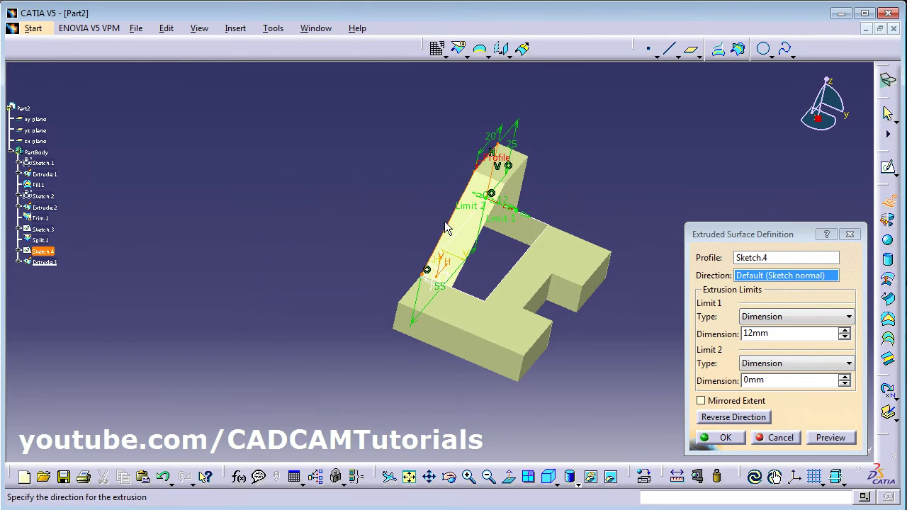
pyautogui.click(781, 336)
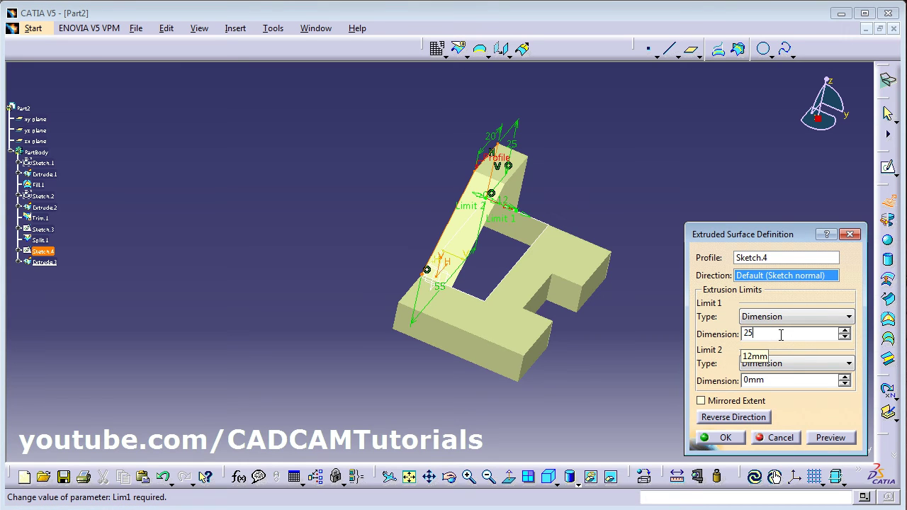
pyautogui.write('25')
pyautogui.press('Return')
# - Create a point-point line along the opening's inner long edge, between the rectangle sketch's two corners at the open side of the sloped block
pyautogui.moveTo(491, 314); pyautogui.dragTo(572, 317, button='middle')
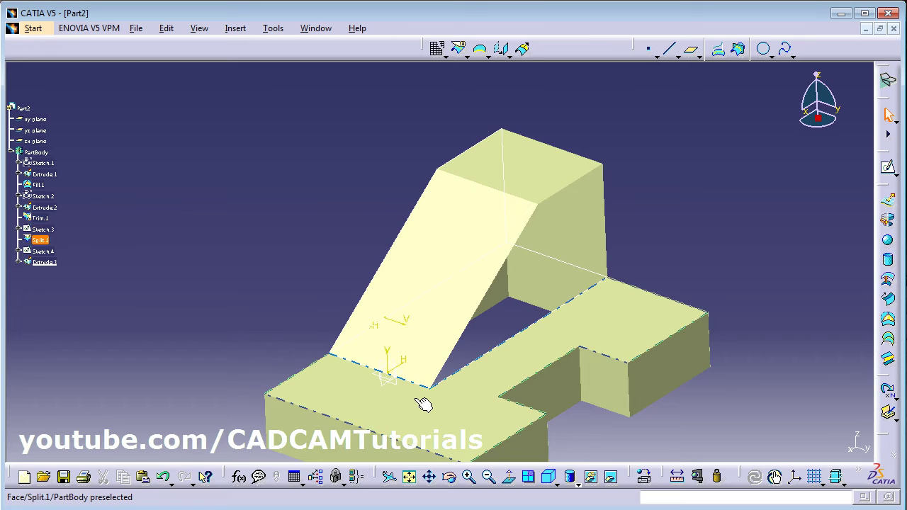
pyautogui.click(672, 52)
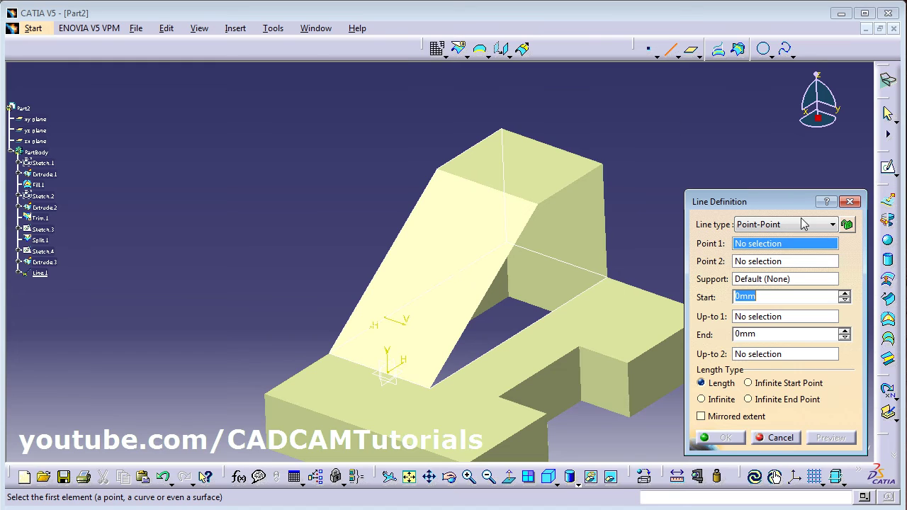
pyautogui.click(612, 281)
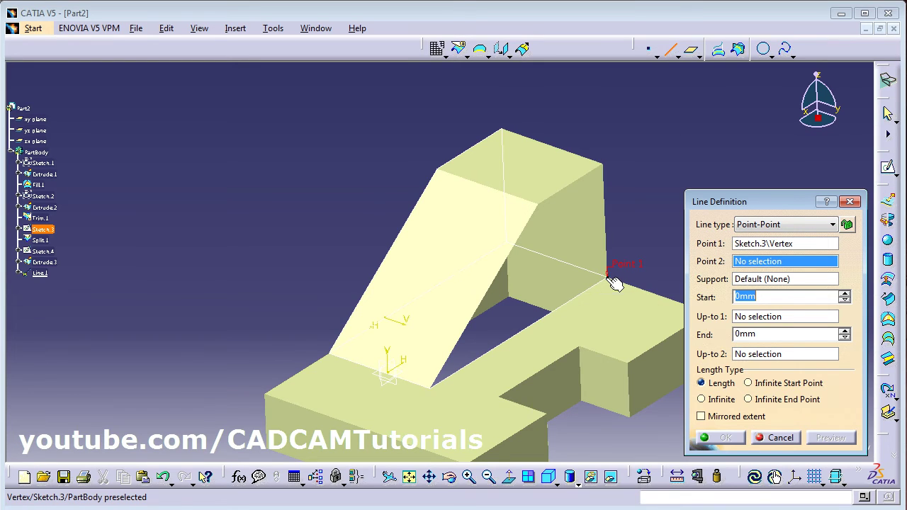
pyautogui.click(430, 383)
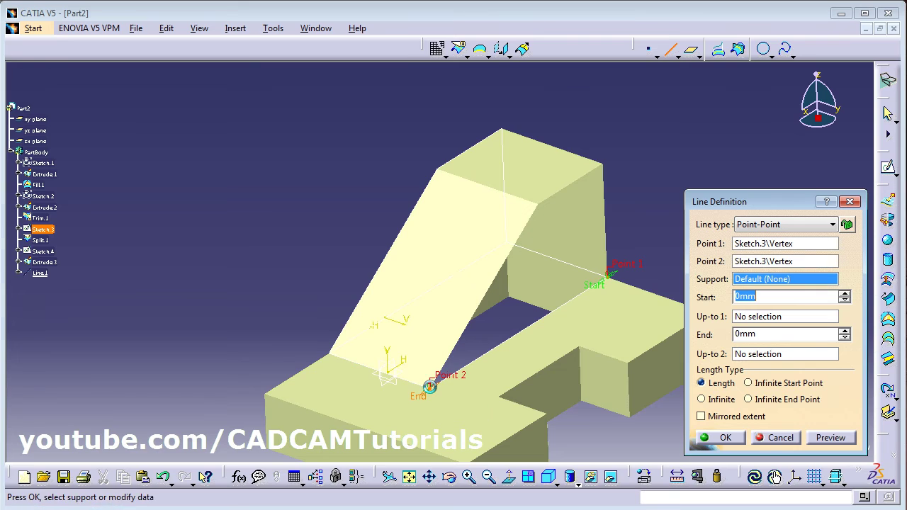
pyautogui.click(724, 438)
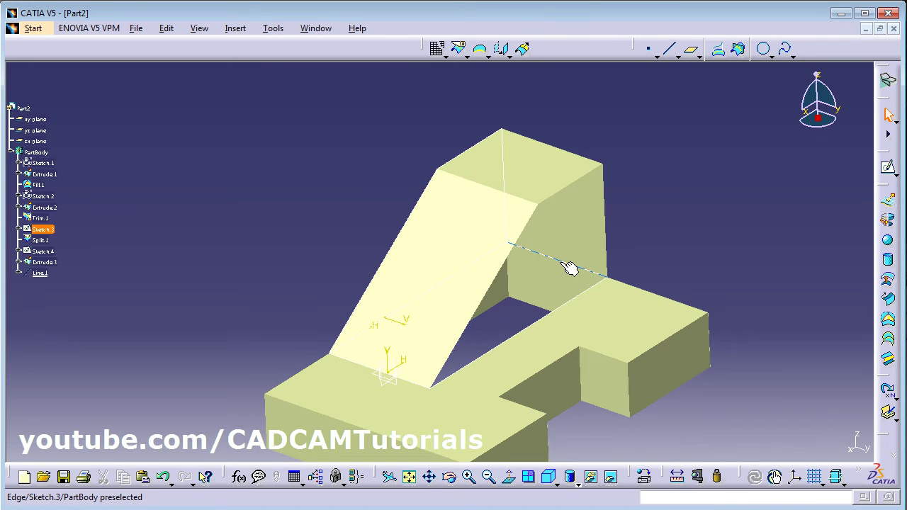
# - Hide the rectangle sketch on top of the base and the sloped block's profile sketch
pyautogui.click(590, 478)
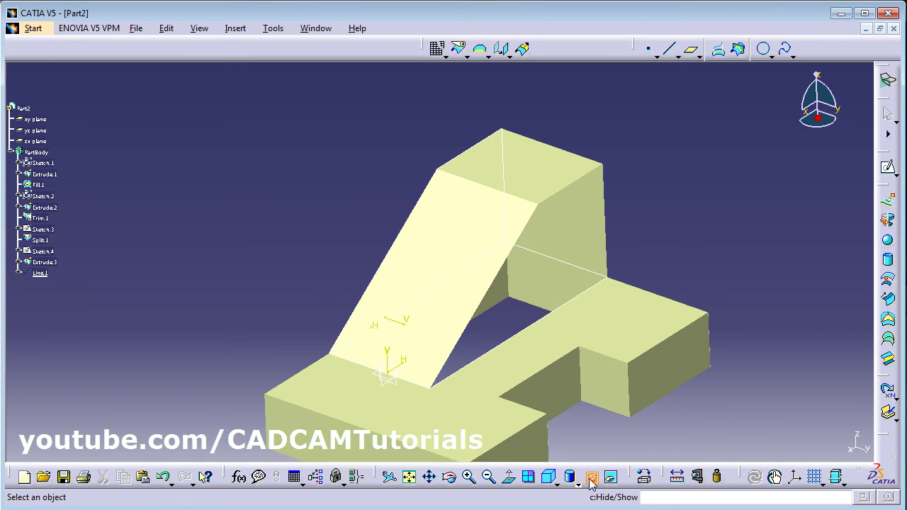
pyautogui.click(572, 267)
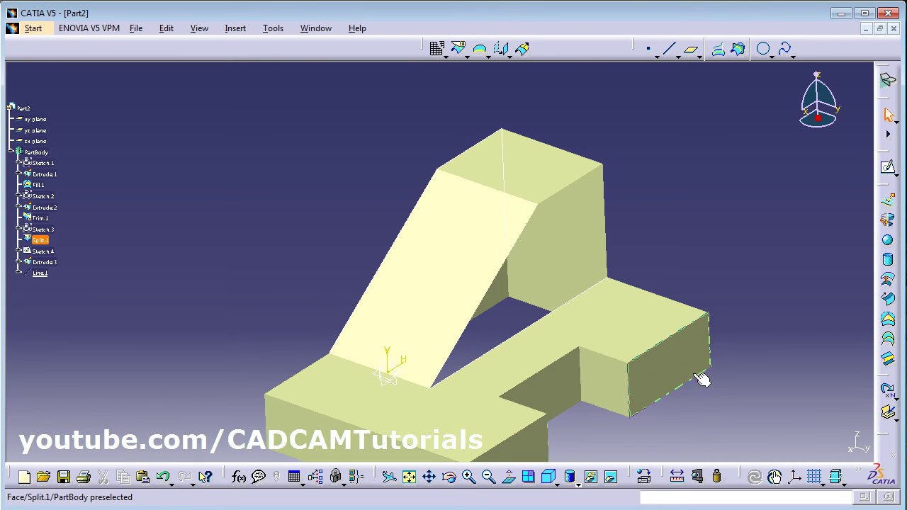
pyautogui.click(591, 477)
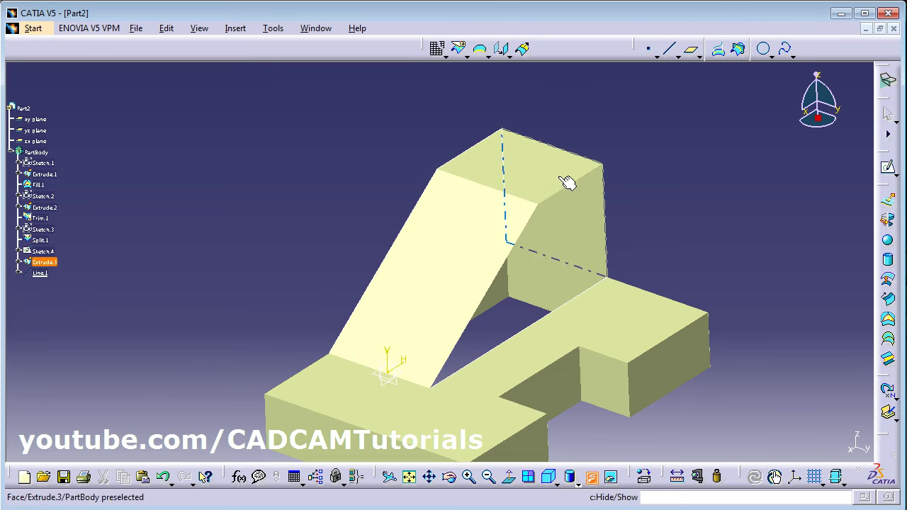
pyautogui.click(507, 155)
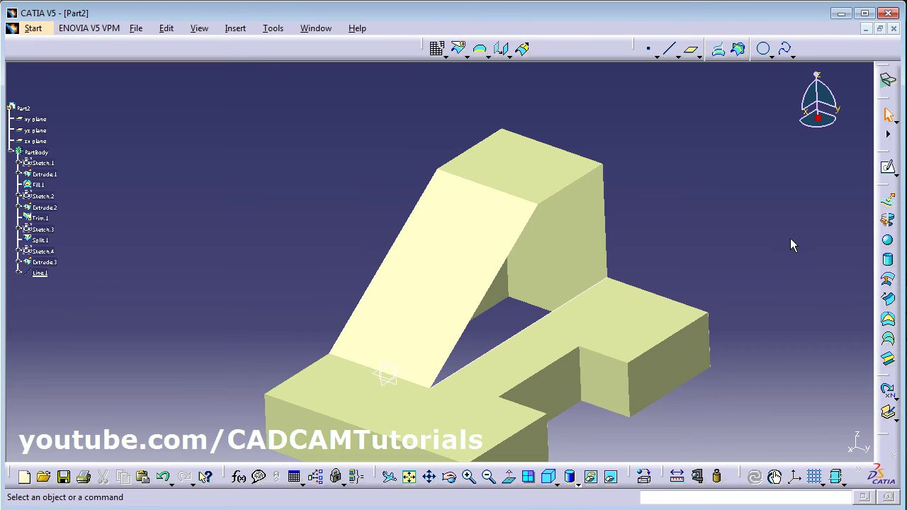
# - Start a Fill surface for the open side of the sloped block
pyautogui.click(890, 322)
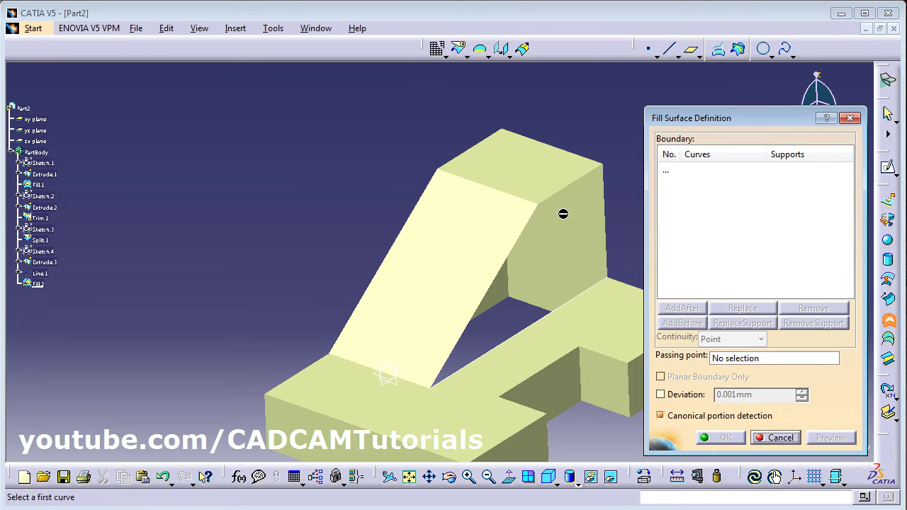